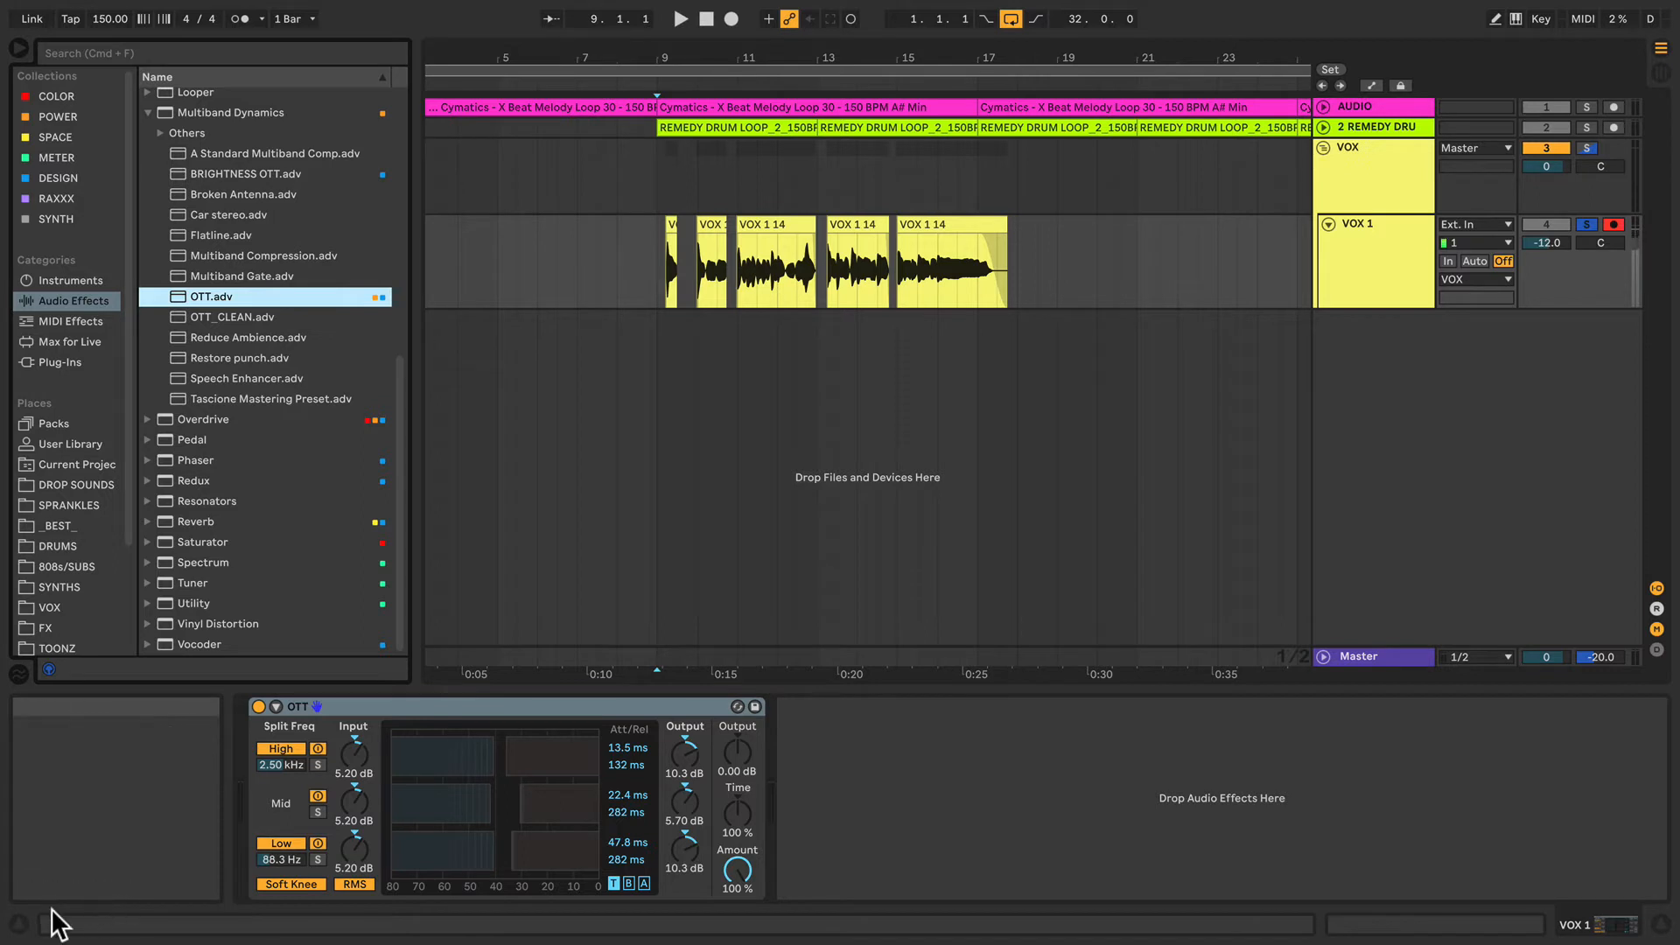
Hide the info view and play a short stretch of the vocal from bar 9 through OTT
left_click(15, 929)
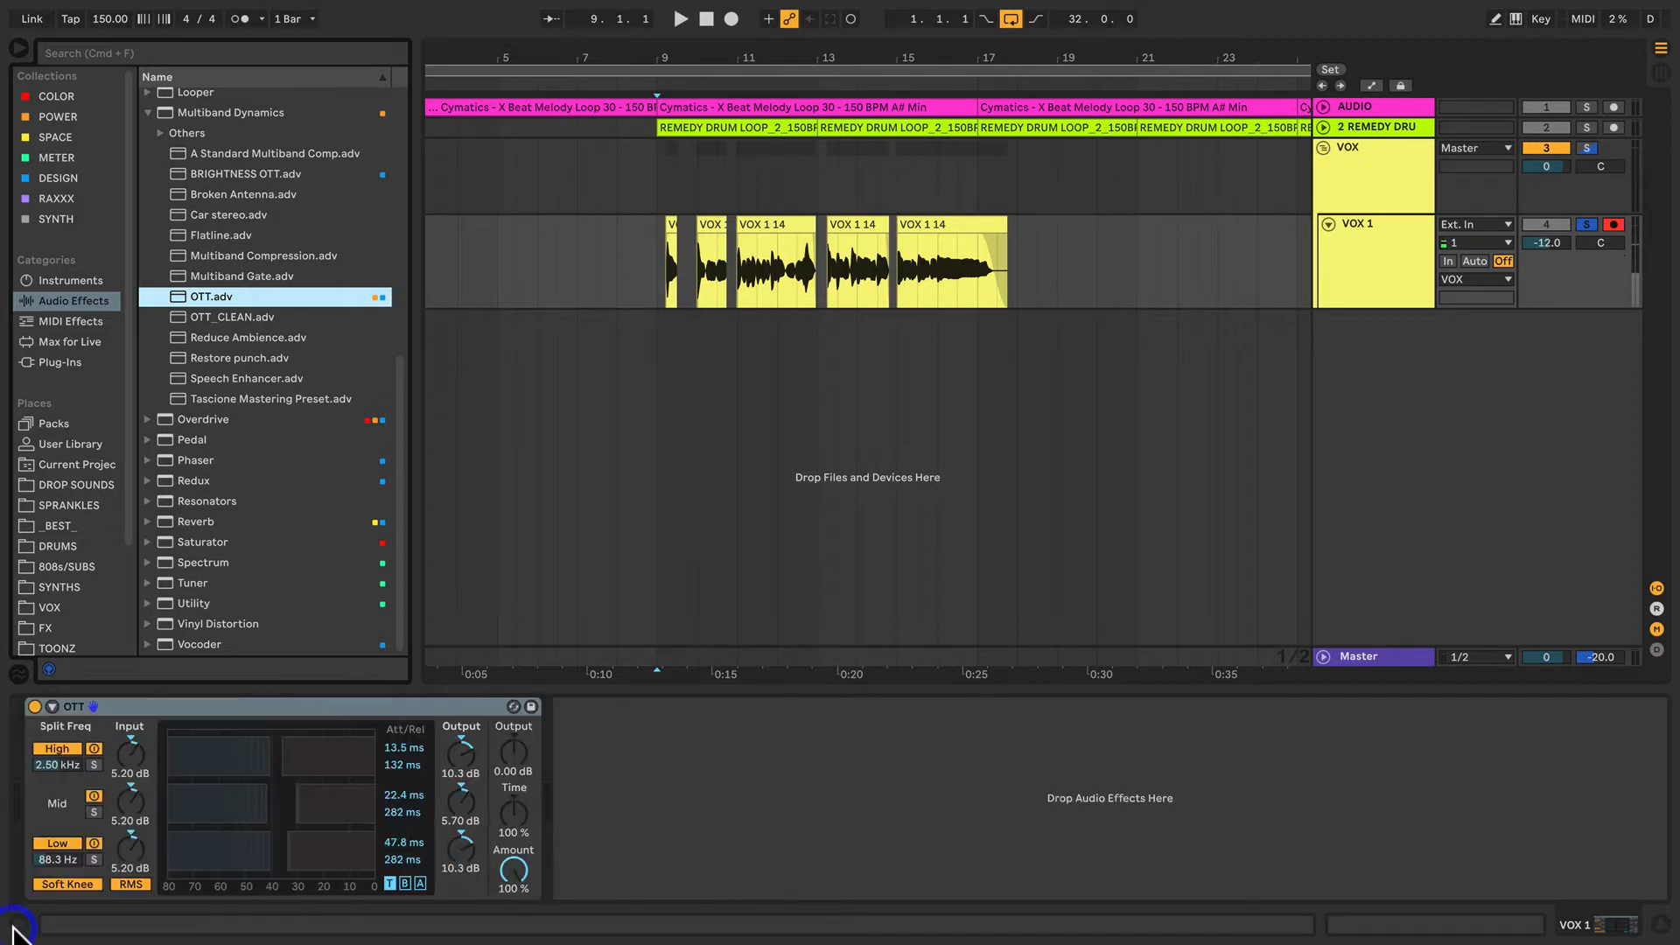
left_click(191, 700)
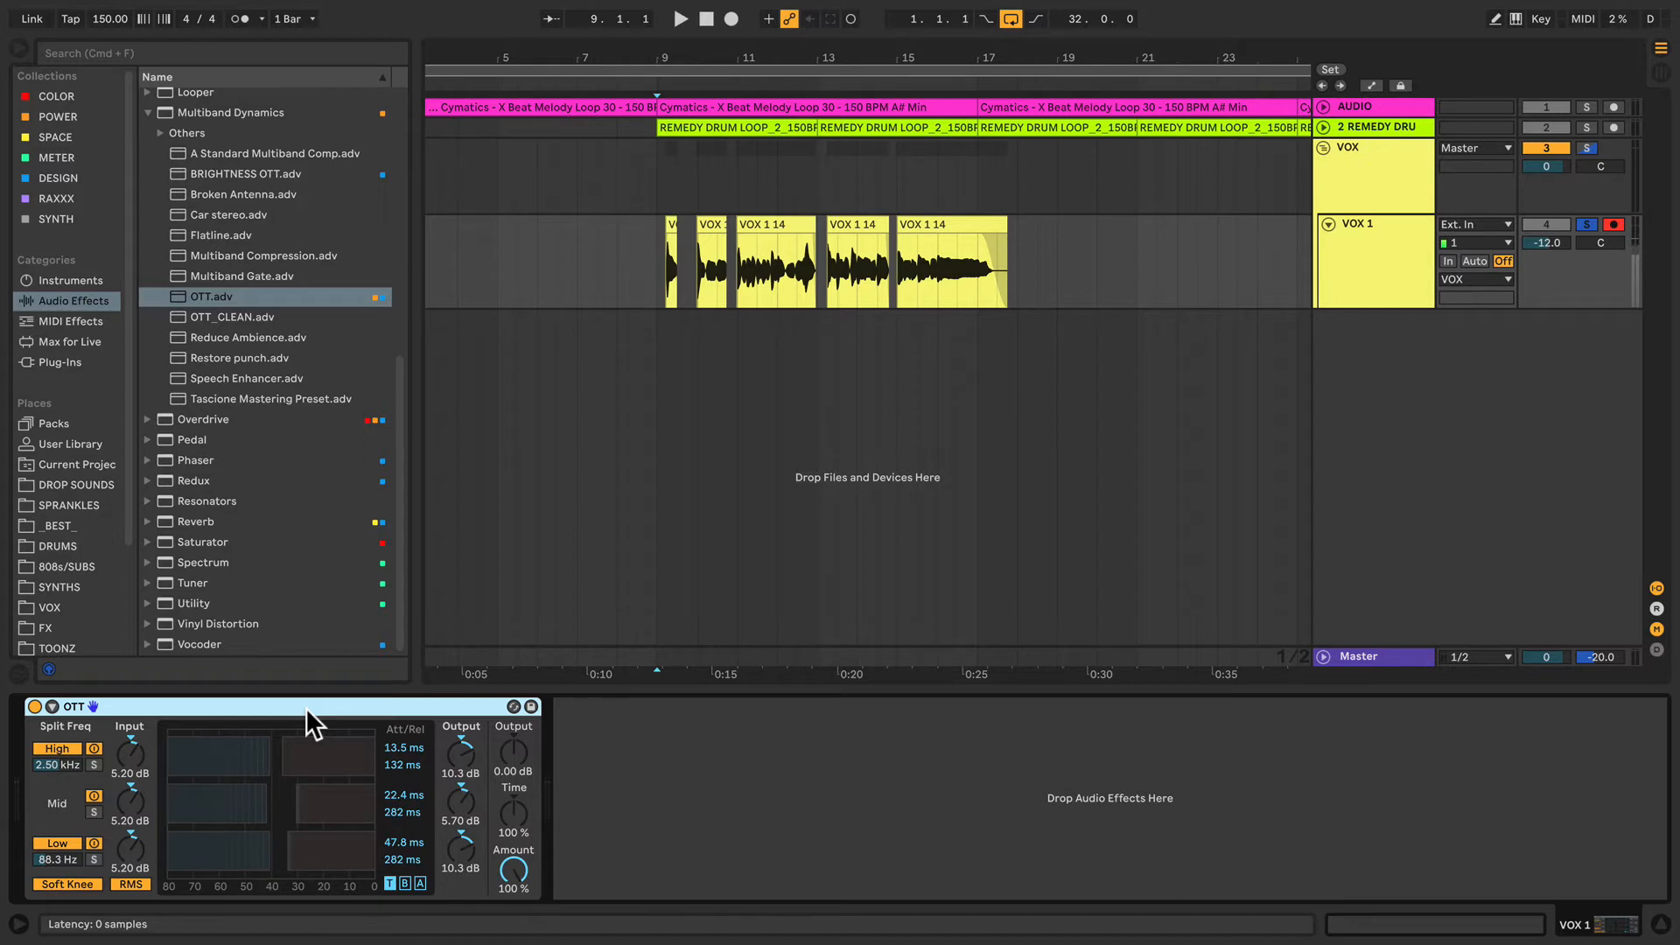
key("space")
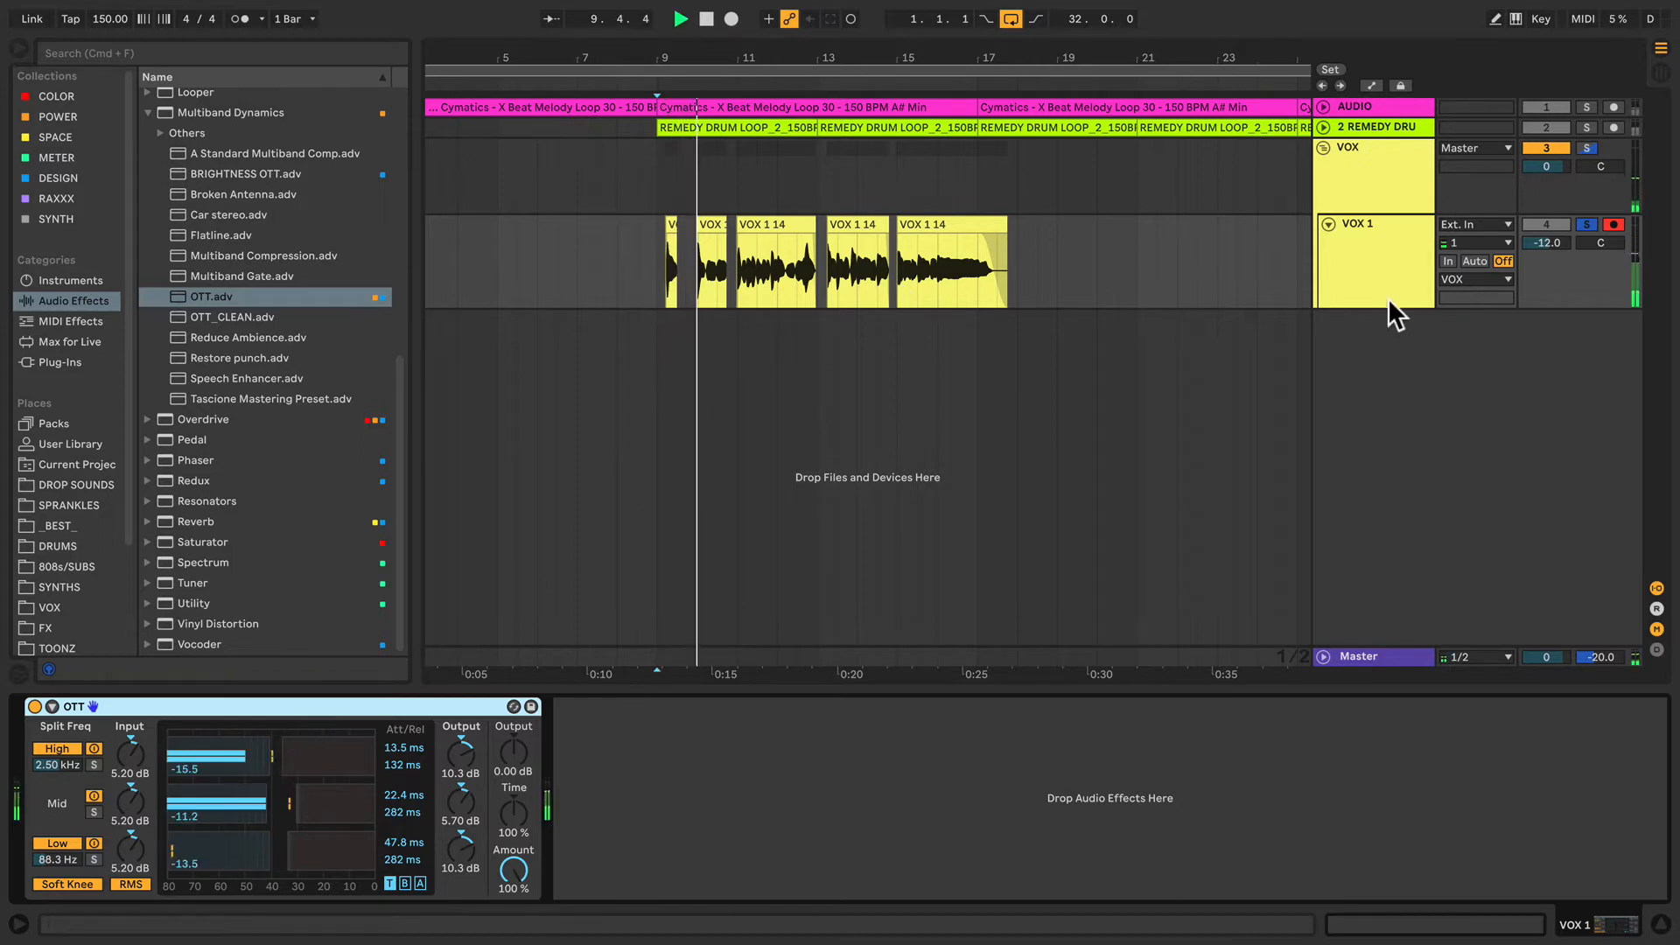
key("space")
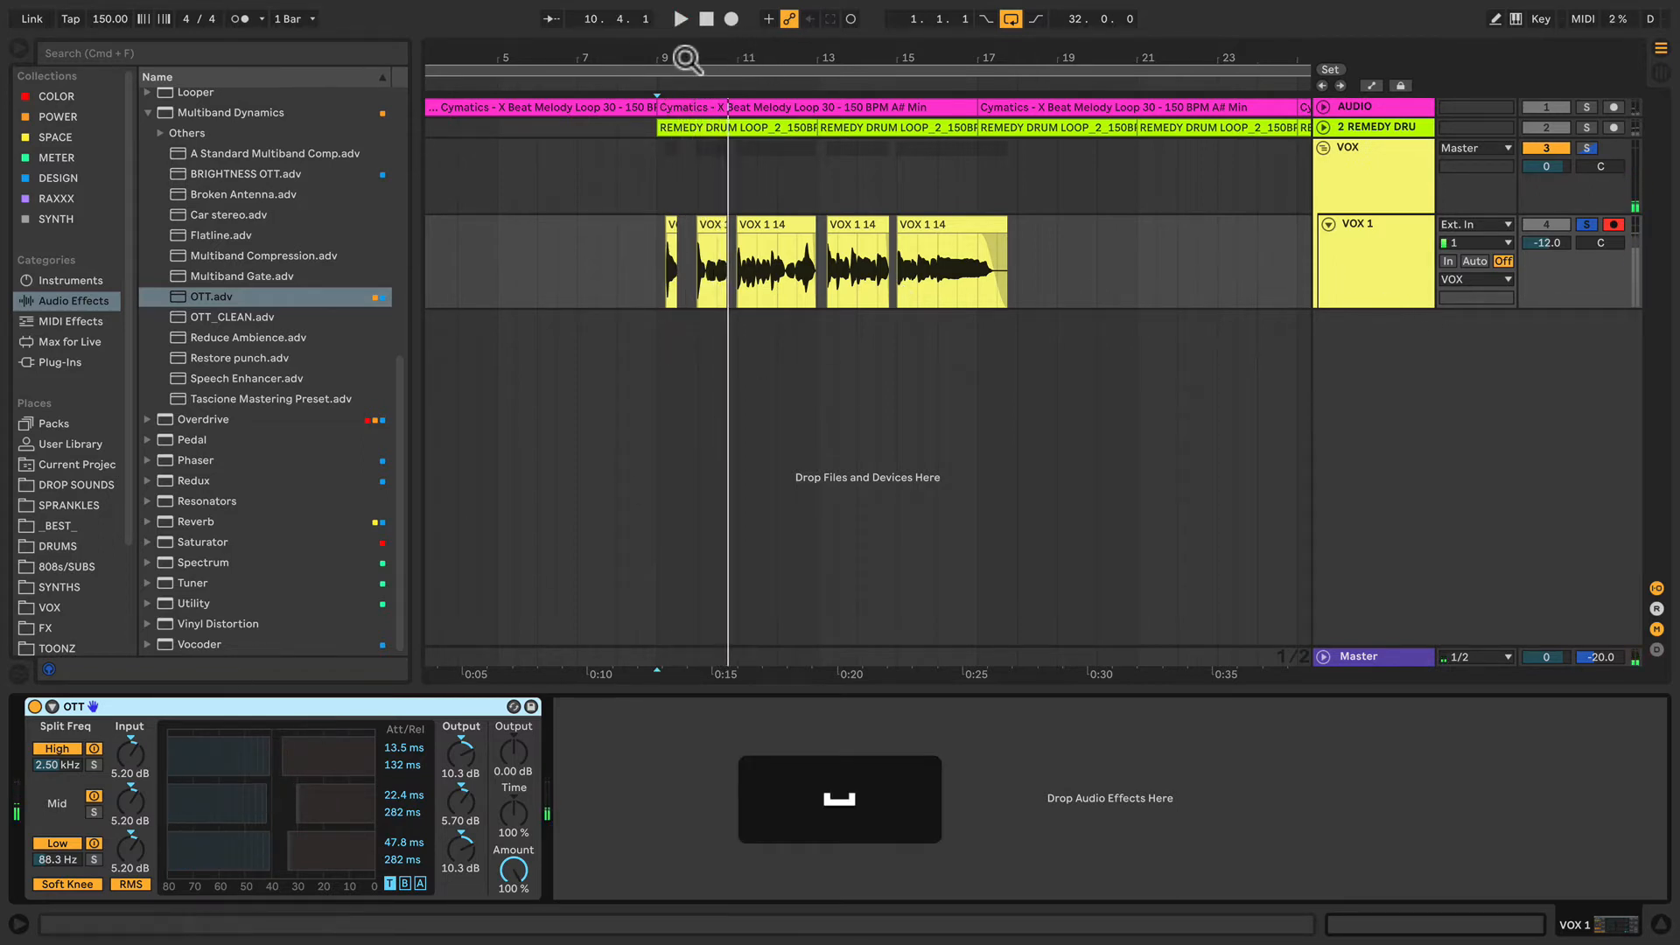
Play the vocal from 9.2.1 and raise the VOX 1 track volume to -6.5 dB
left_click_drag(687, 59, 694, 140)
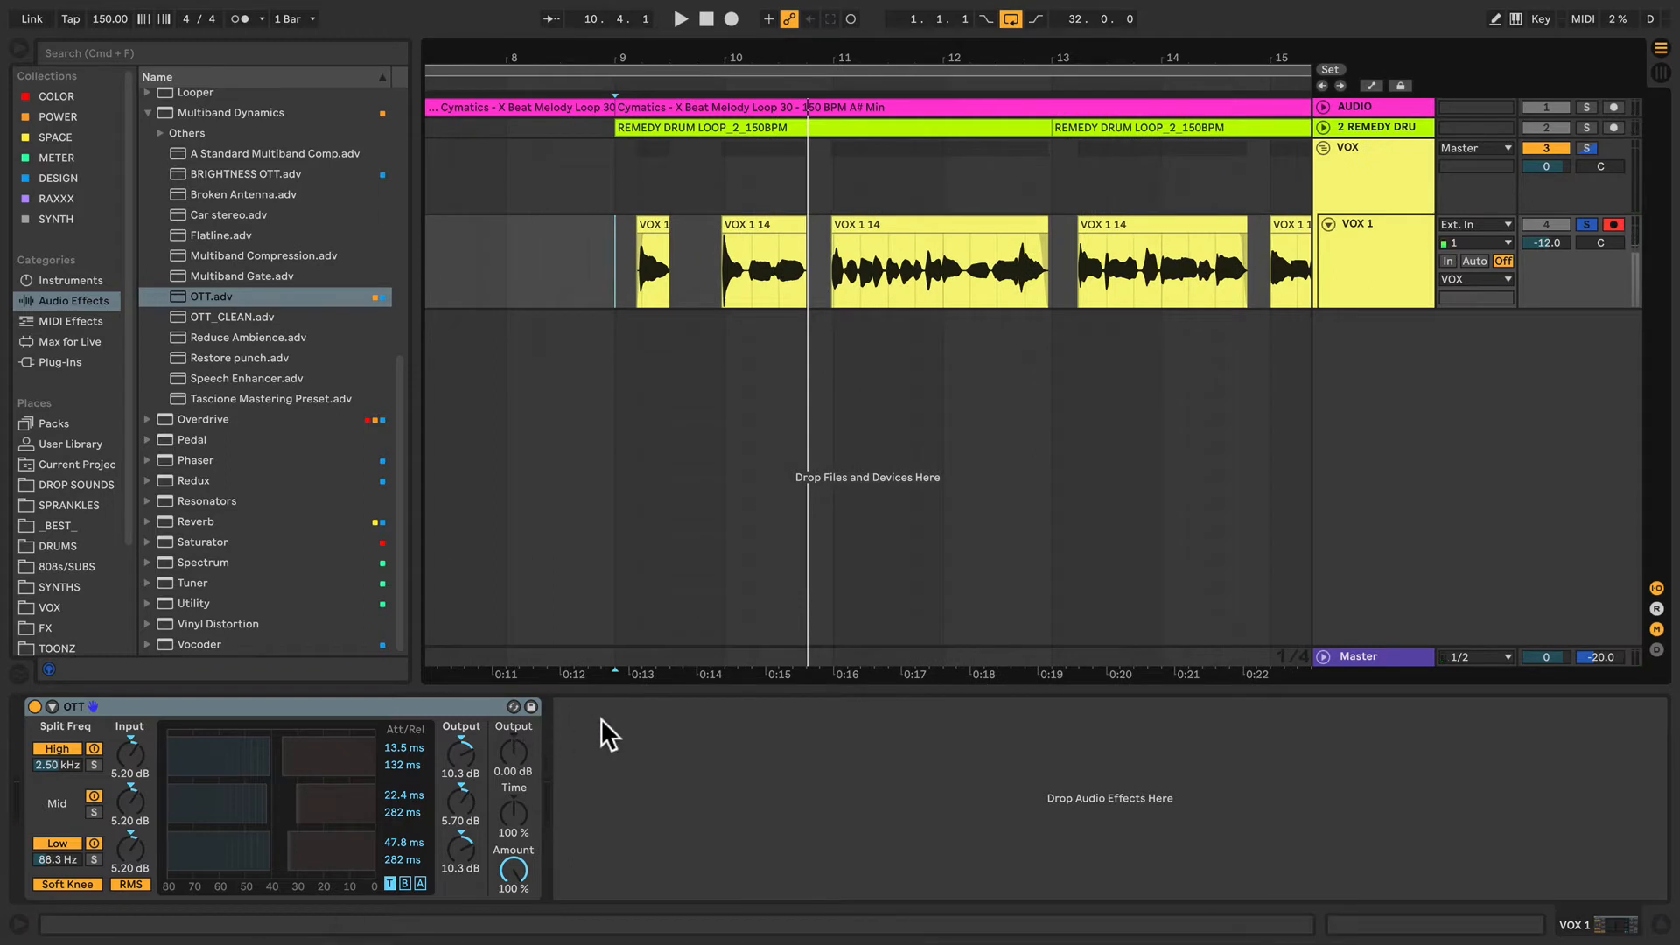
left_click(637, 281)
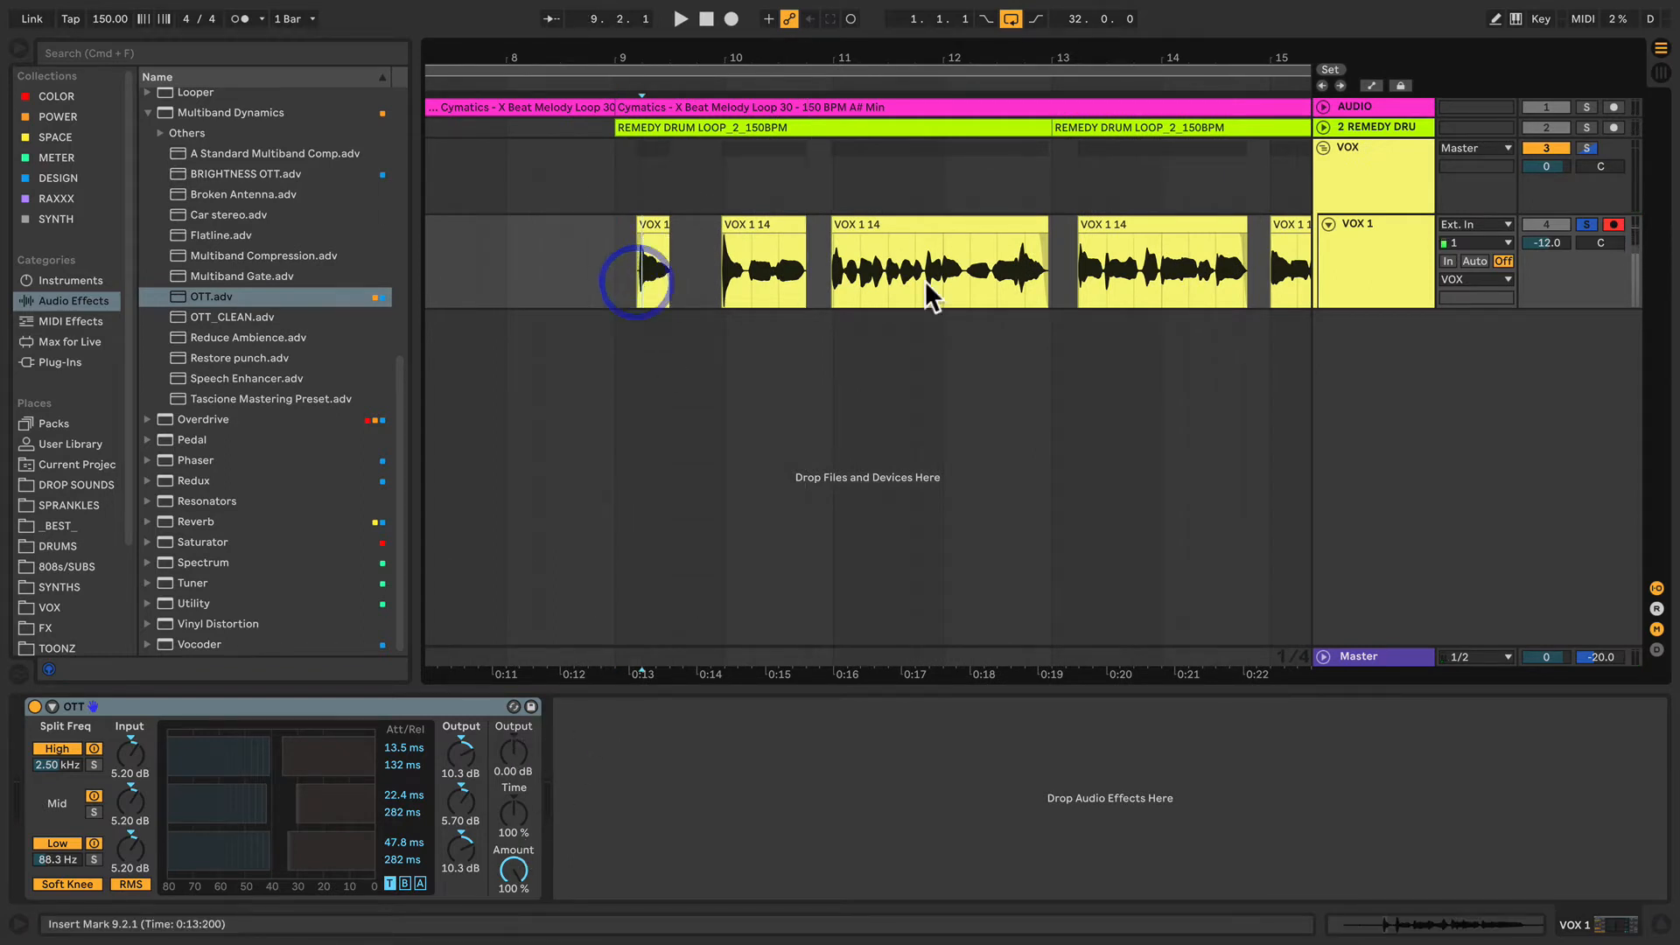
key("space")
left_click_drag(1546, 243, 1546, 217)
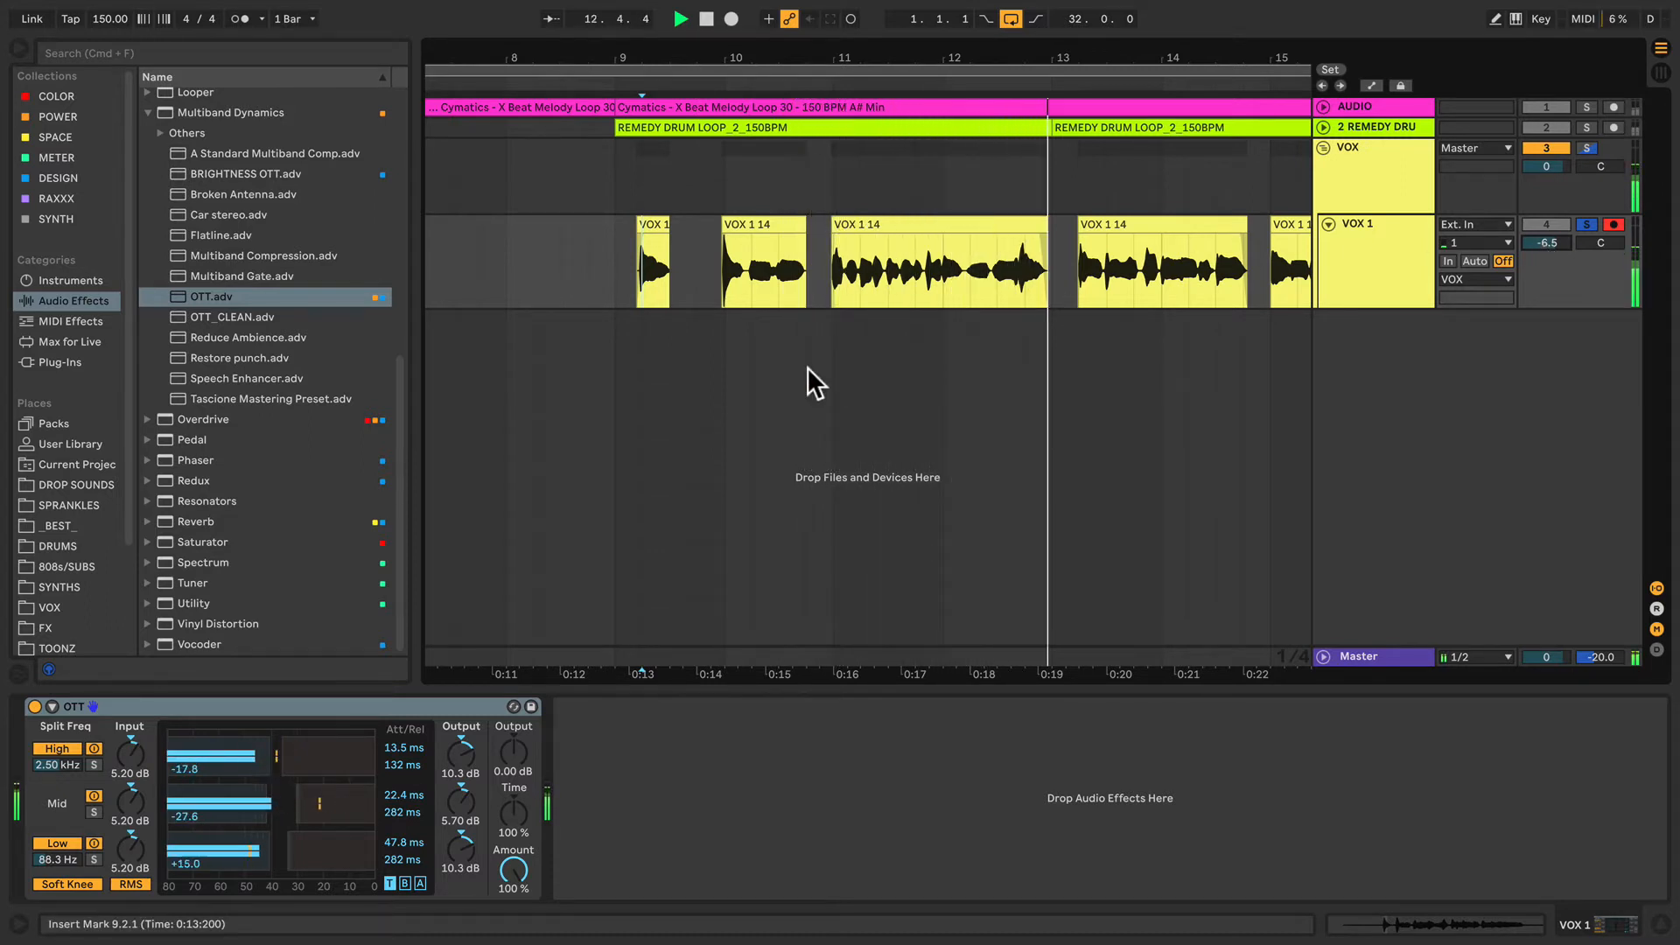
key("space")
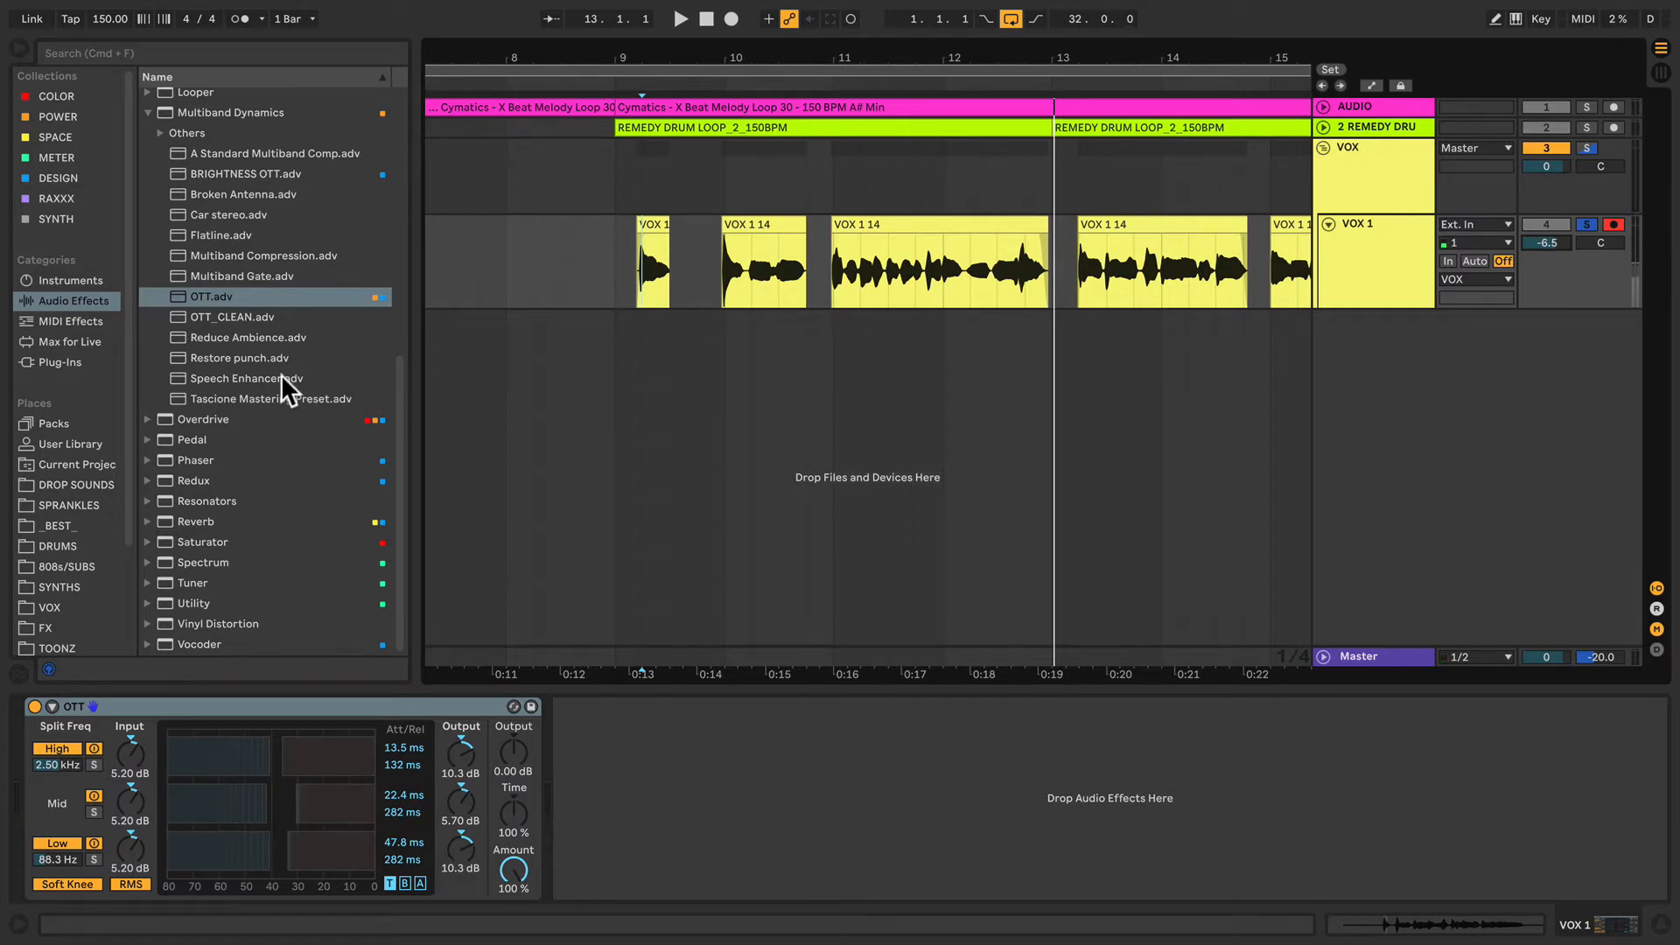
Add an EQ Eight to the VOX 1 track and place it before OTT in the device chain
left_click(212, 703)
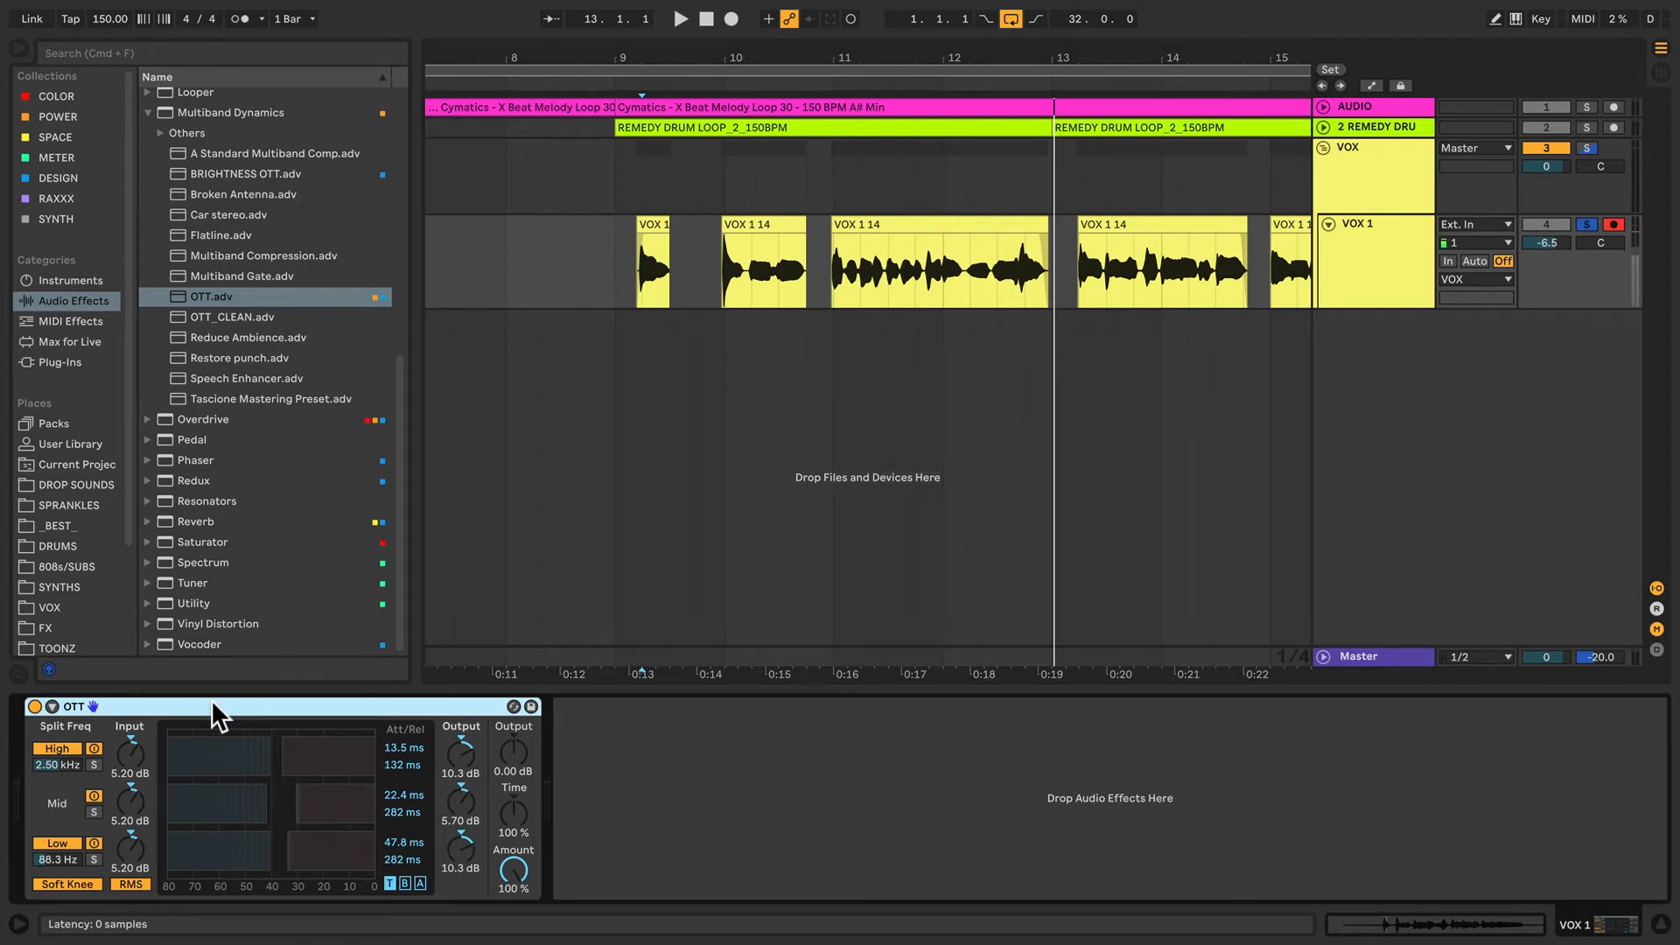
scroll(218, 475, "up", 8)
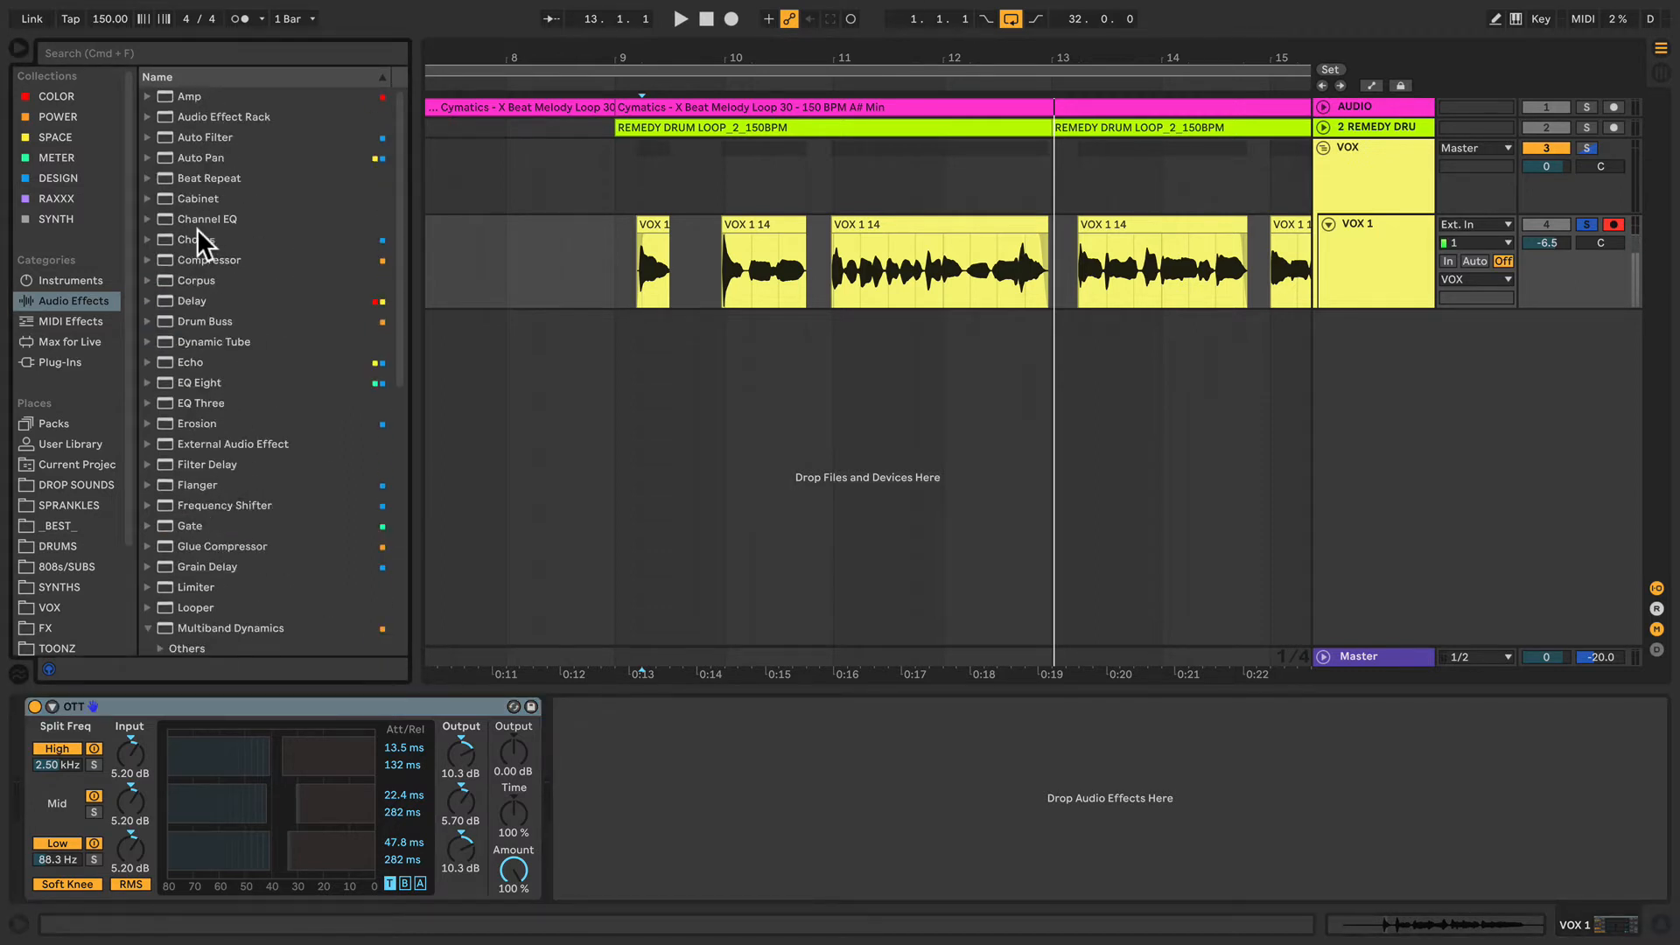
double_click(184, 381)
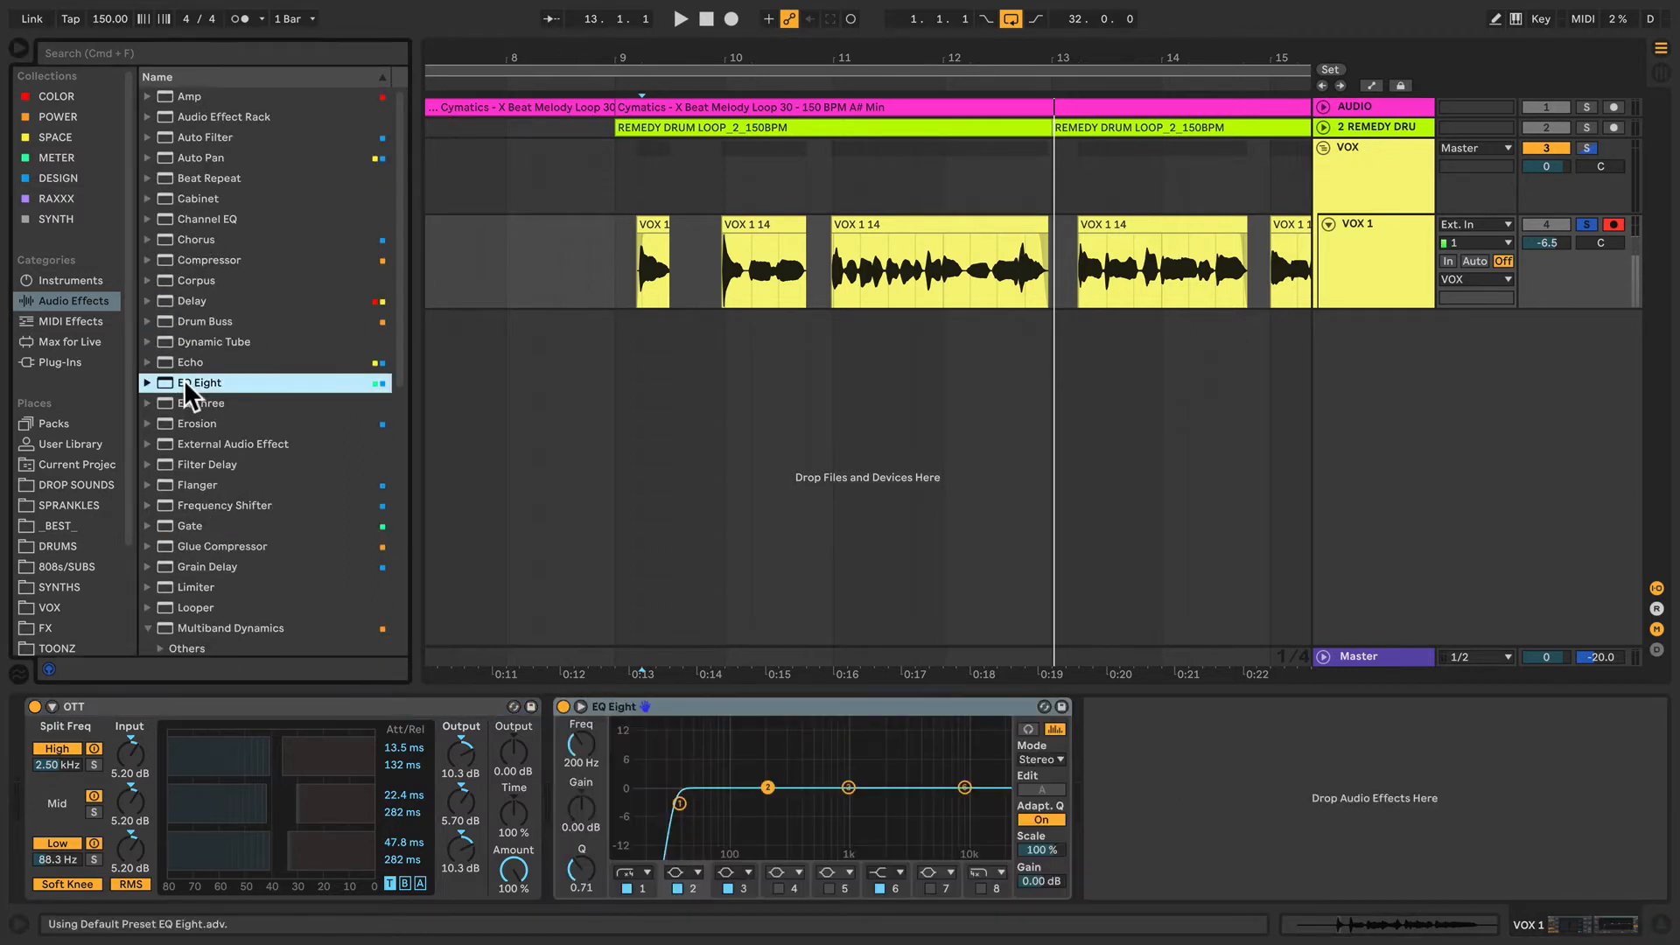
mouse_move(684, 705)
left_mouse_down()
mouse_move(499, 750)
mouse_move(79, 765)
left_mouse_up()
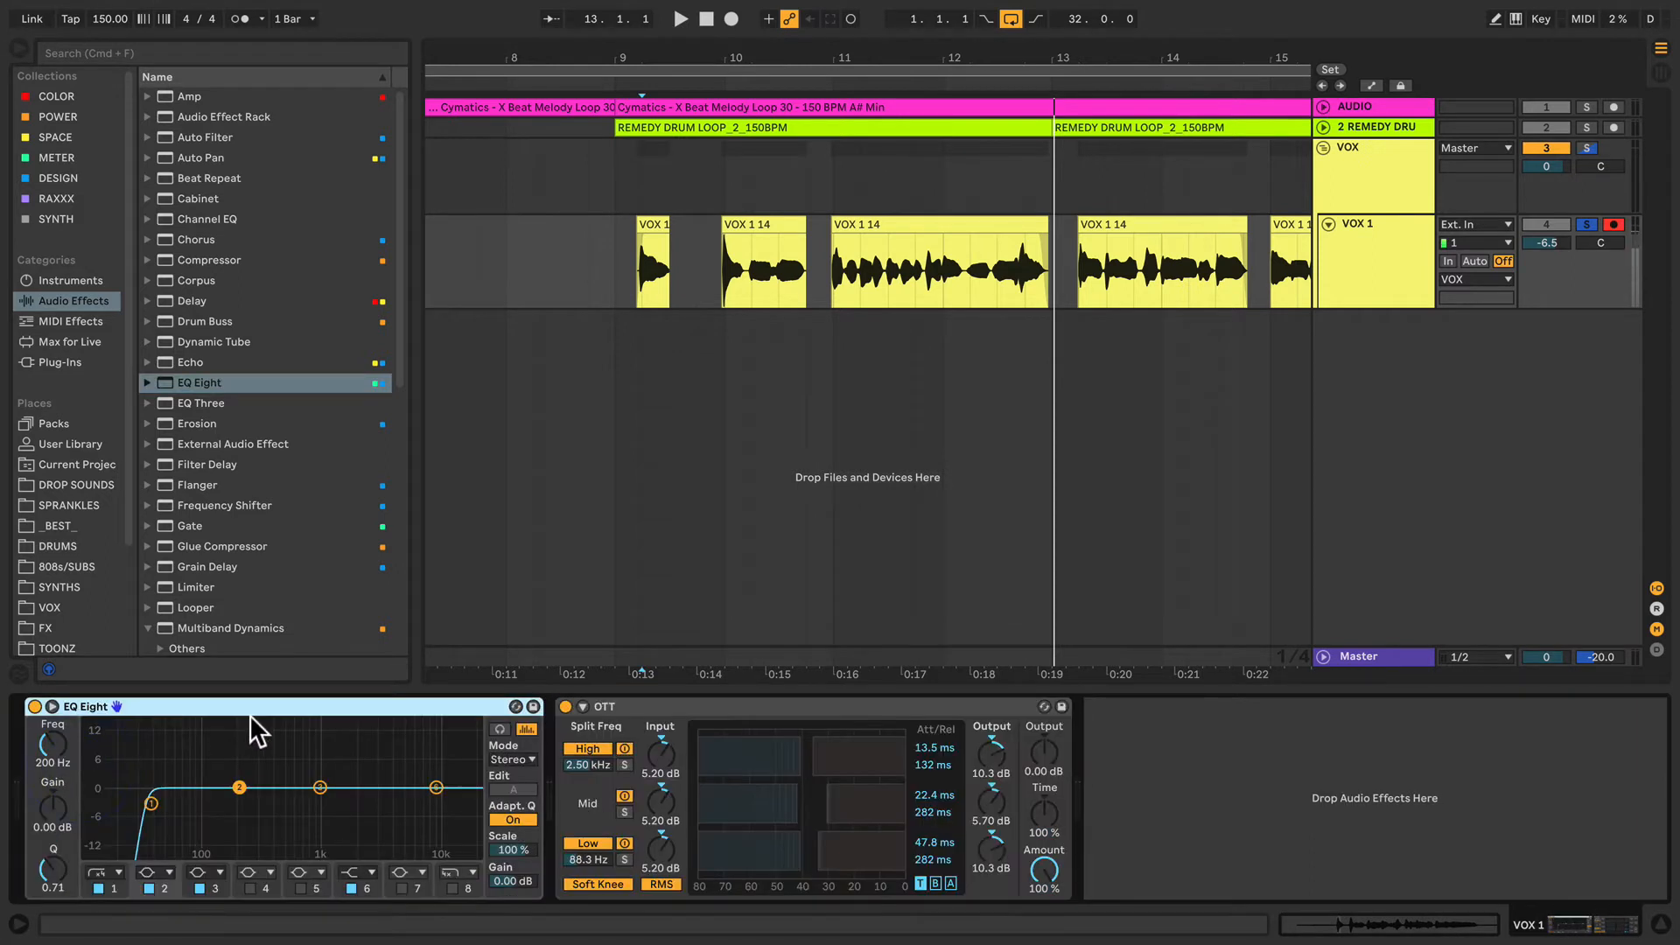
Move EQ Eight and OTT from VOX 1 to the VOX group track, with the folded Audio Effect Rack placed after OTT
left_click(656, 707, "shift")
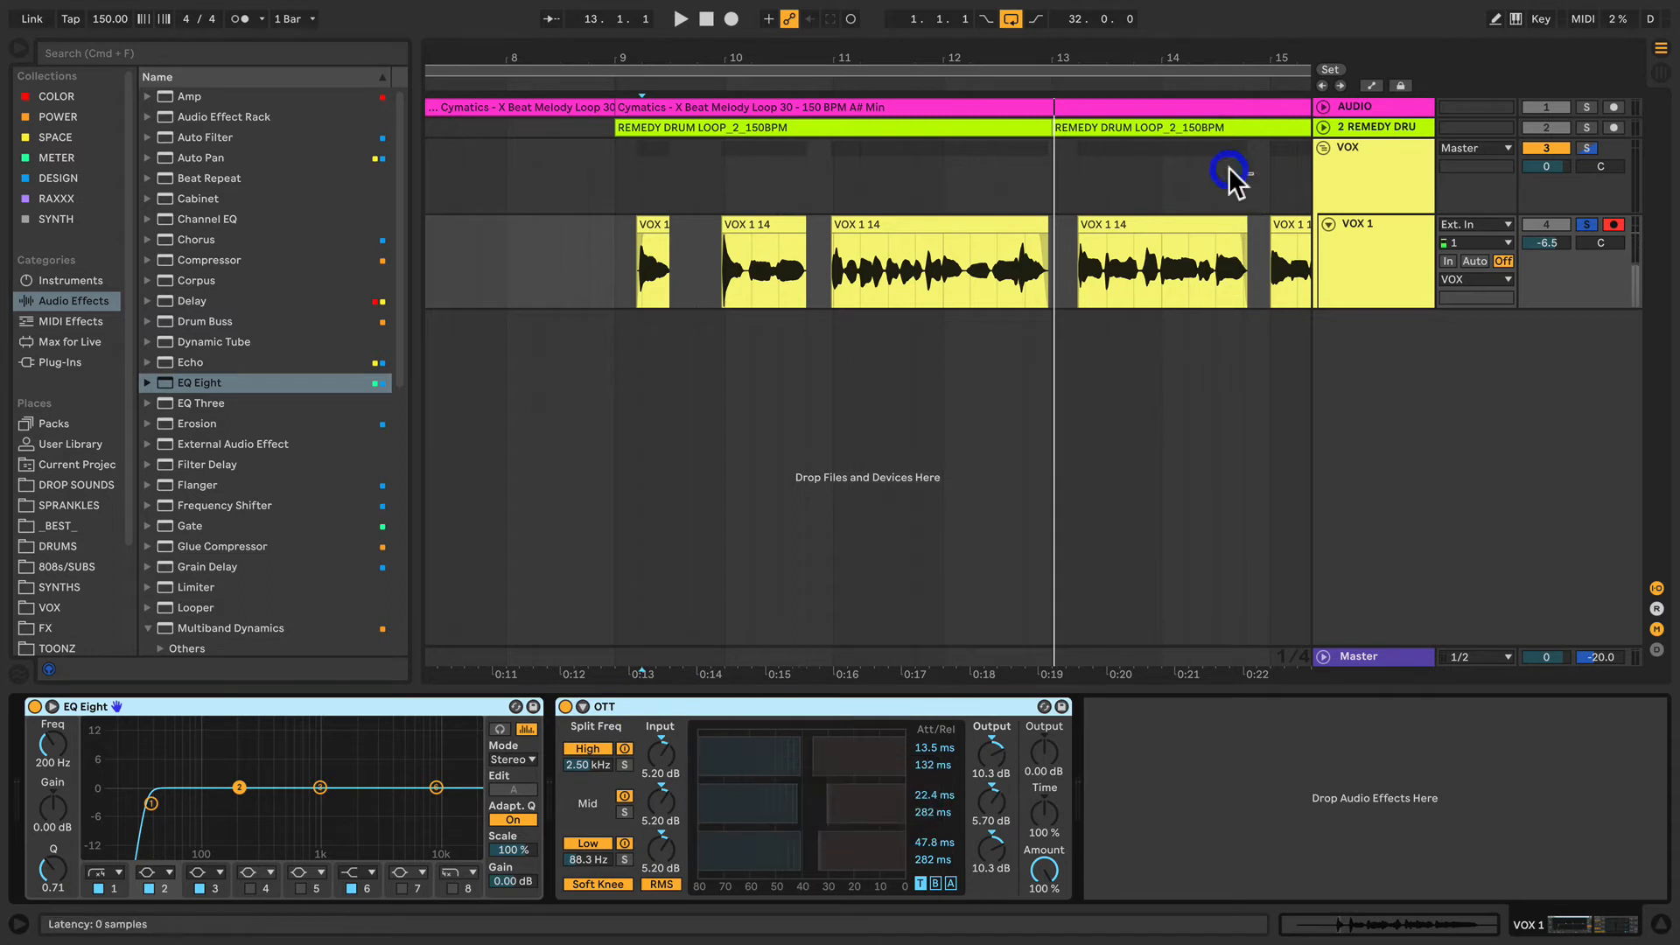
key("super+g")
left_click(1377, 171)
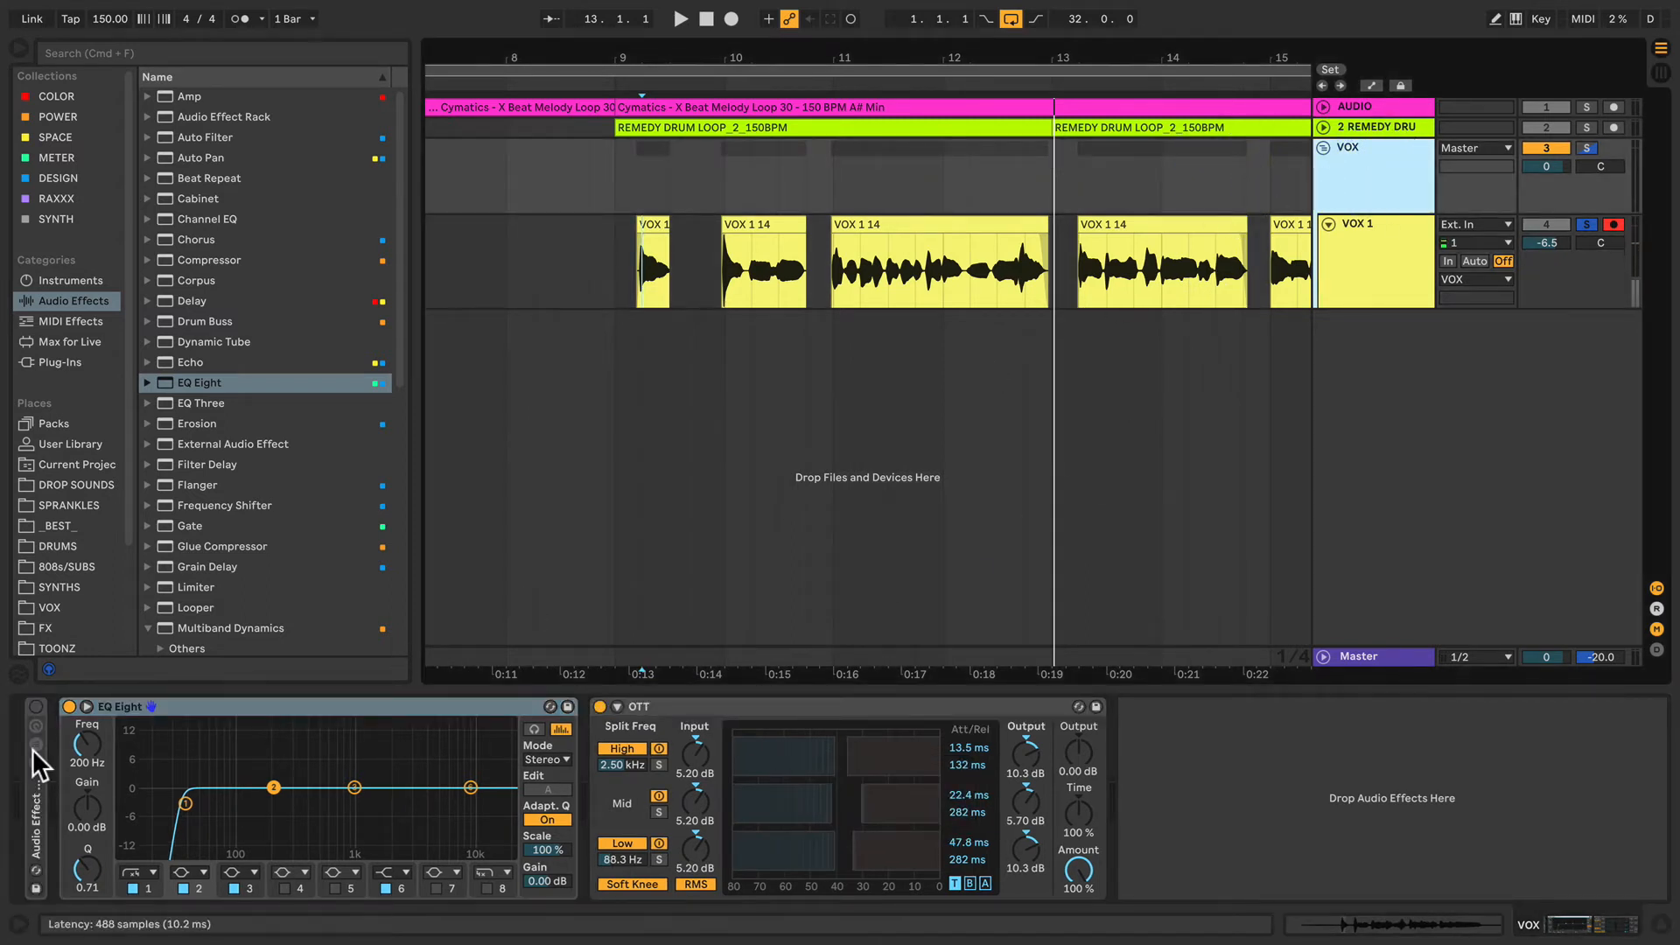
mouse_move(36, 805)
left_mouse_down()
mouse_move(731, 833)
mouse_move(1111, 805)
left_mouse_up()
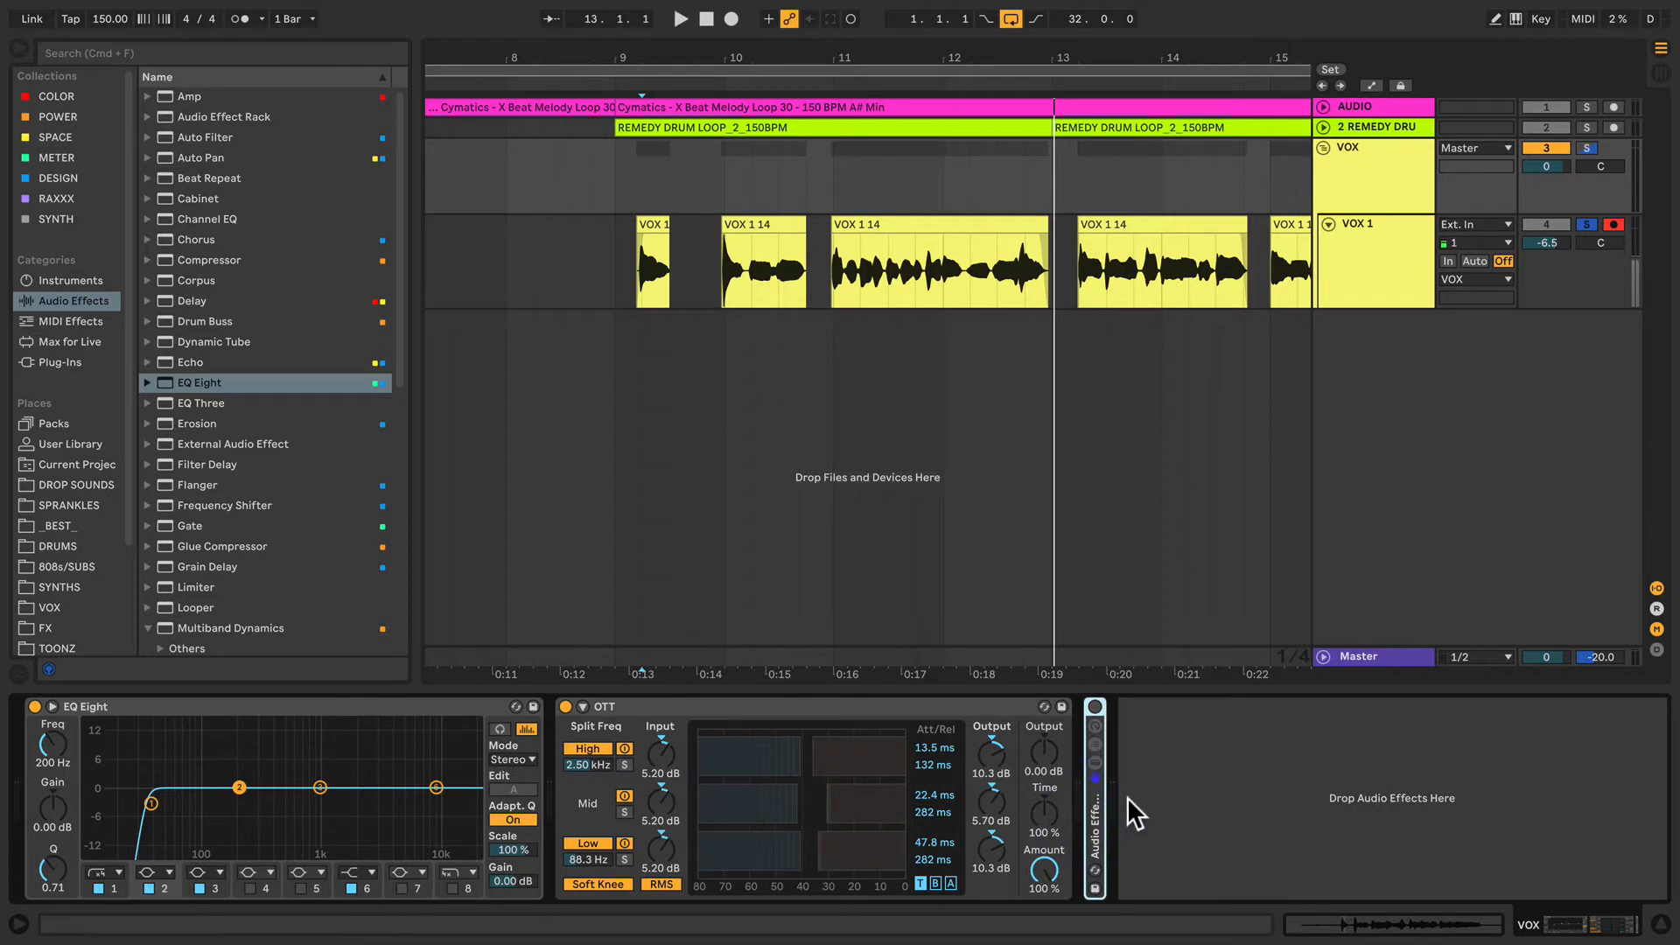
Unfold and enable the Audio Effect Rack to examine its second chain's reverb, delay and compressor, and switch the rack off and fold it again
double_click(1090, 828)
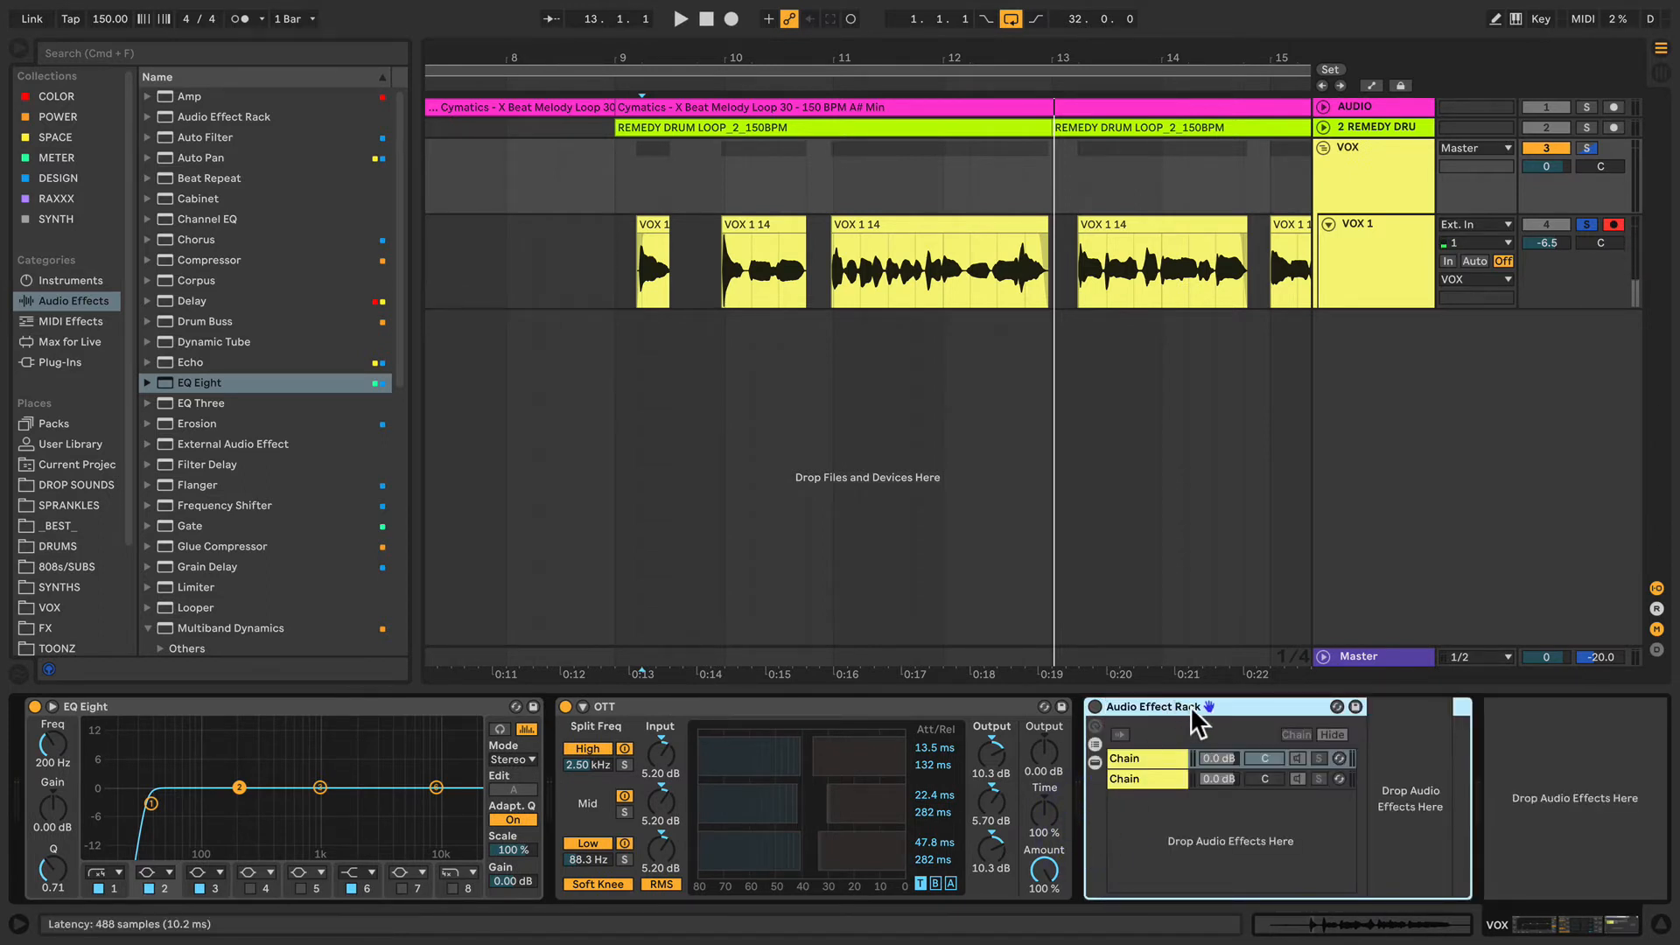
left_click(1095, 705)
left_click(1165, 753)
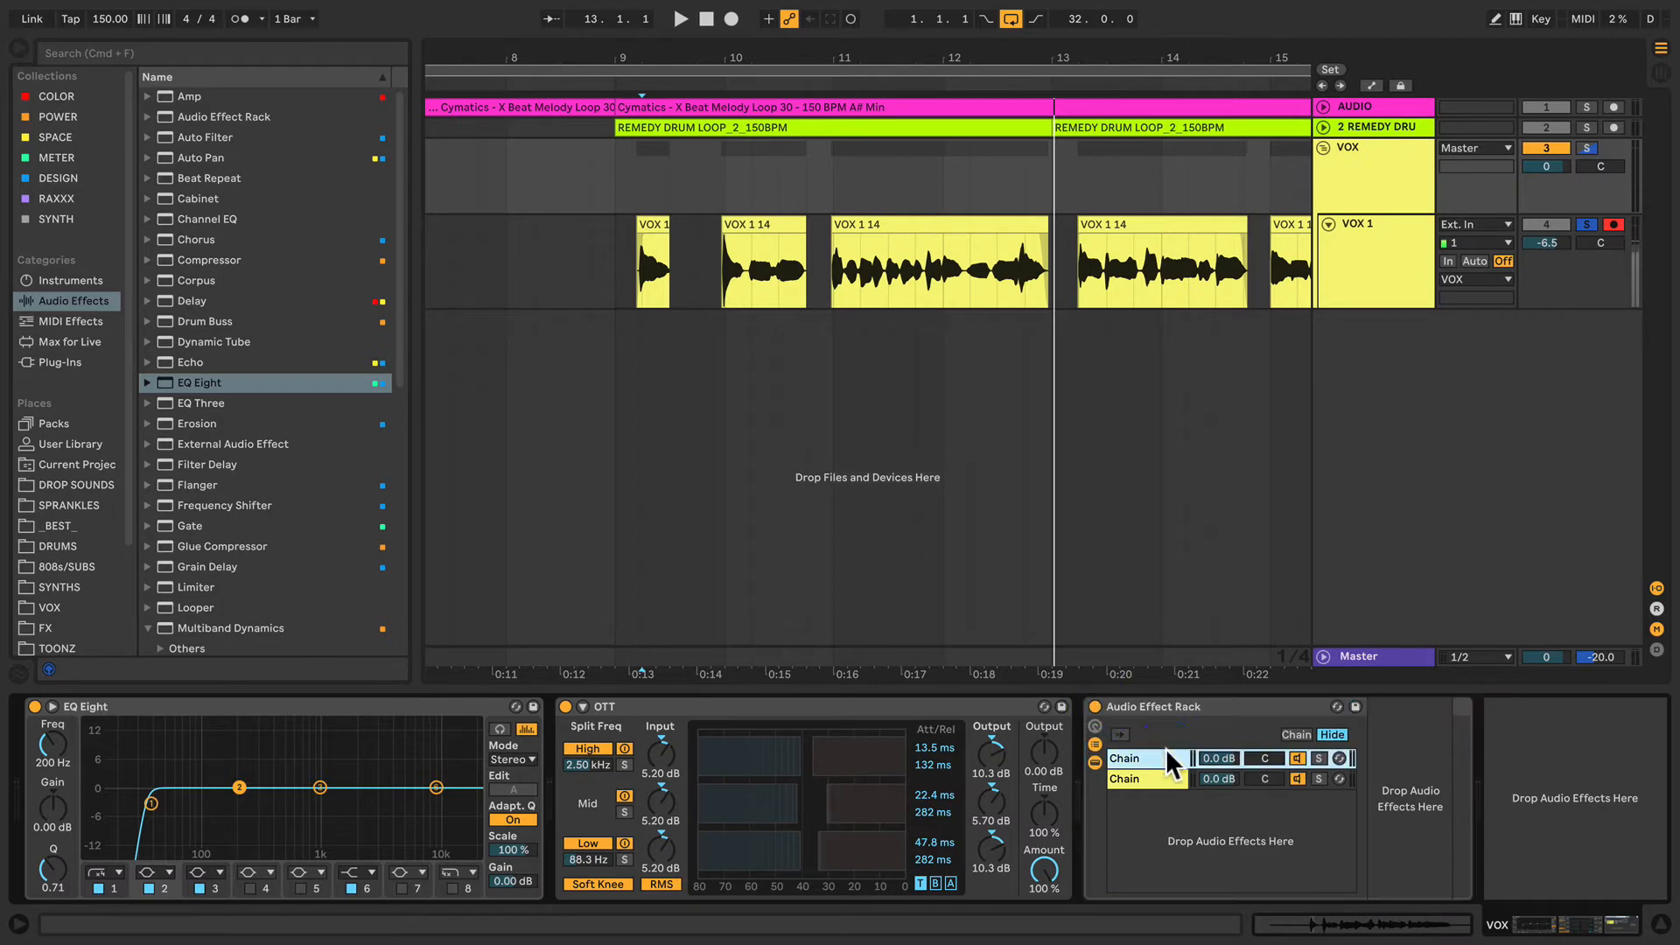
left_click(1163, 777)
scroll(1313, 802, "right", 10)
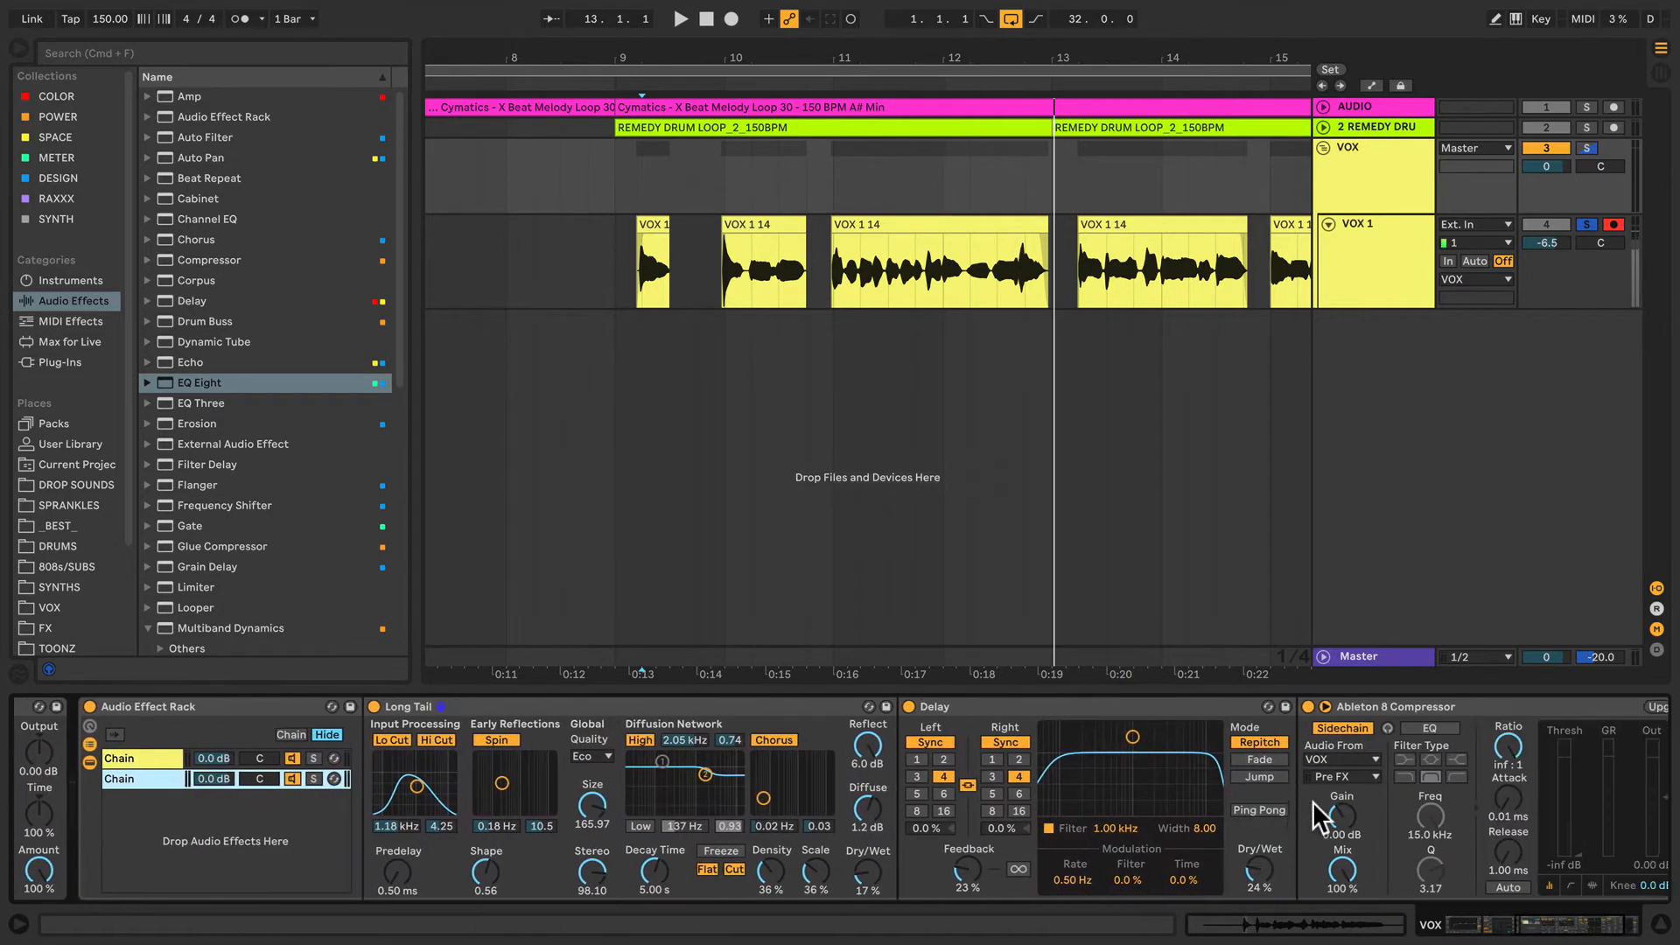
scroll(1313, 802, "right", 3)
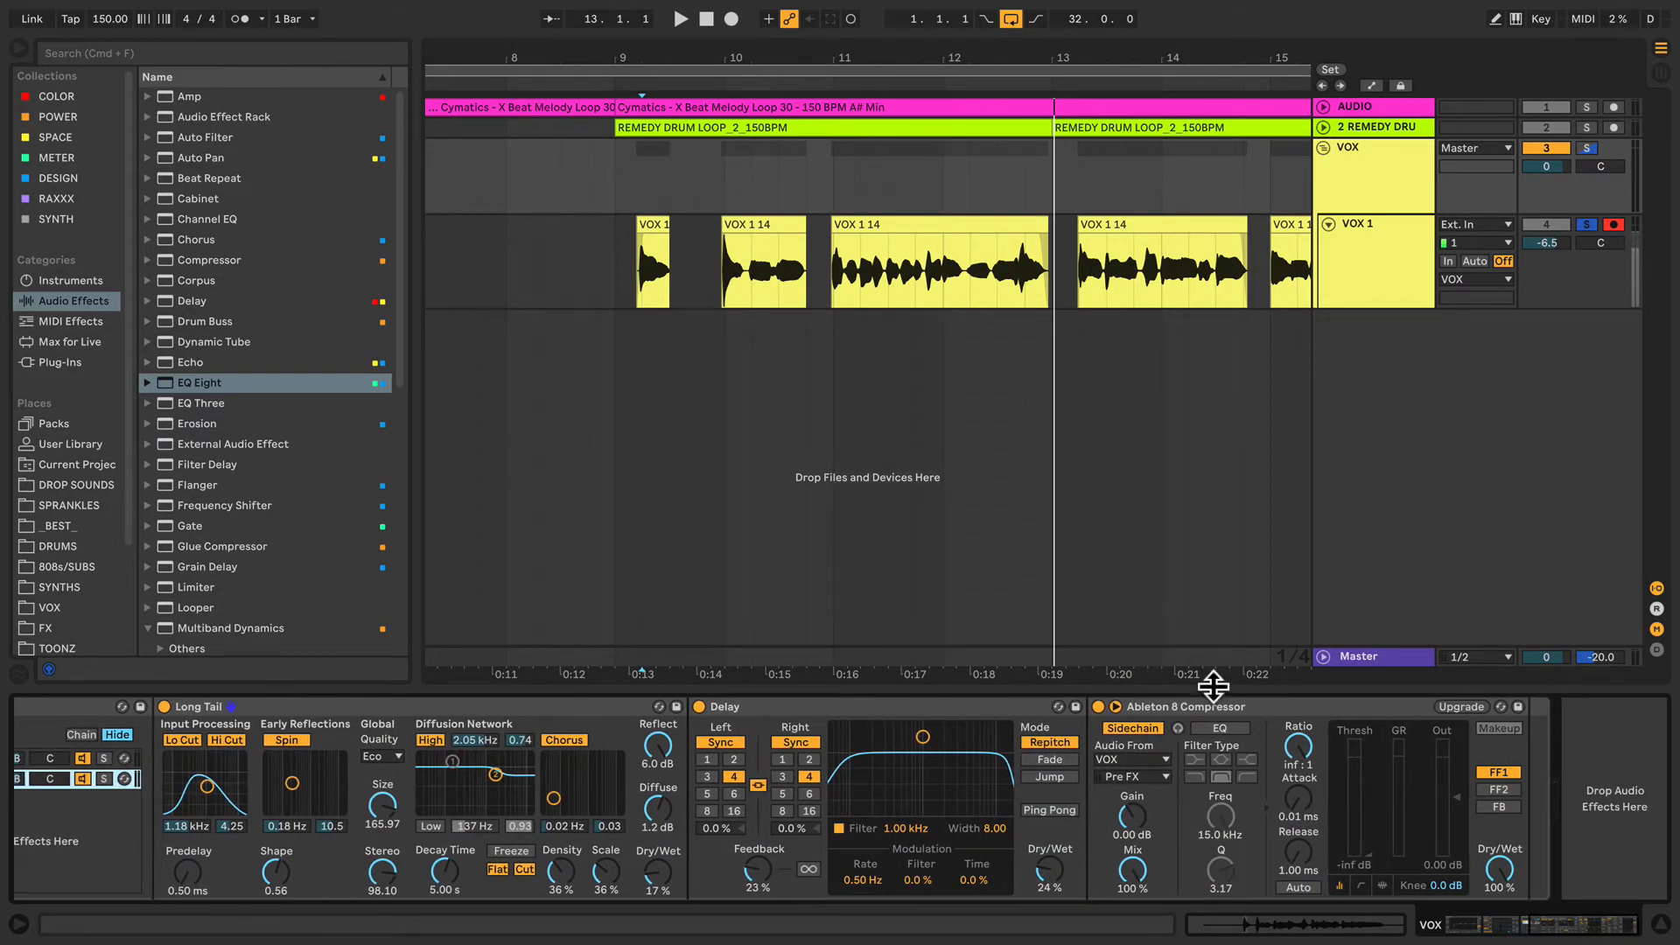
left_click(1164, 704)
scroll(1162, 700, "left", 15)
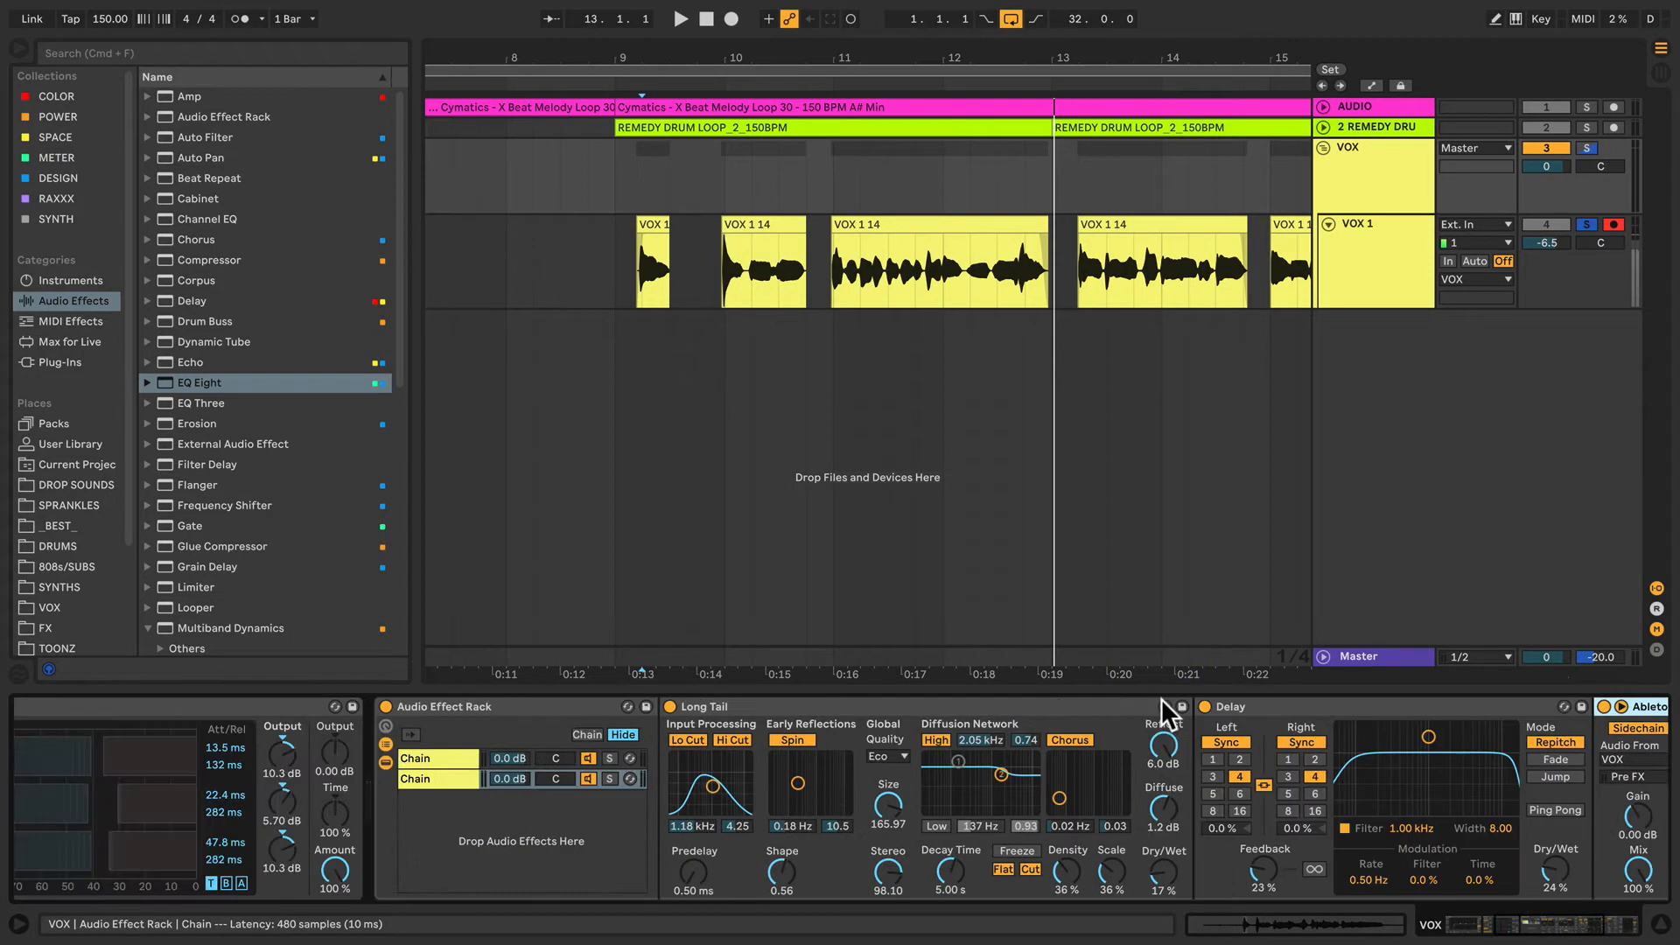
scroll(1162, 699, "left", 10)
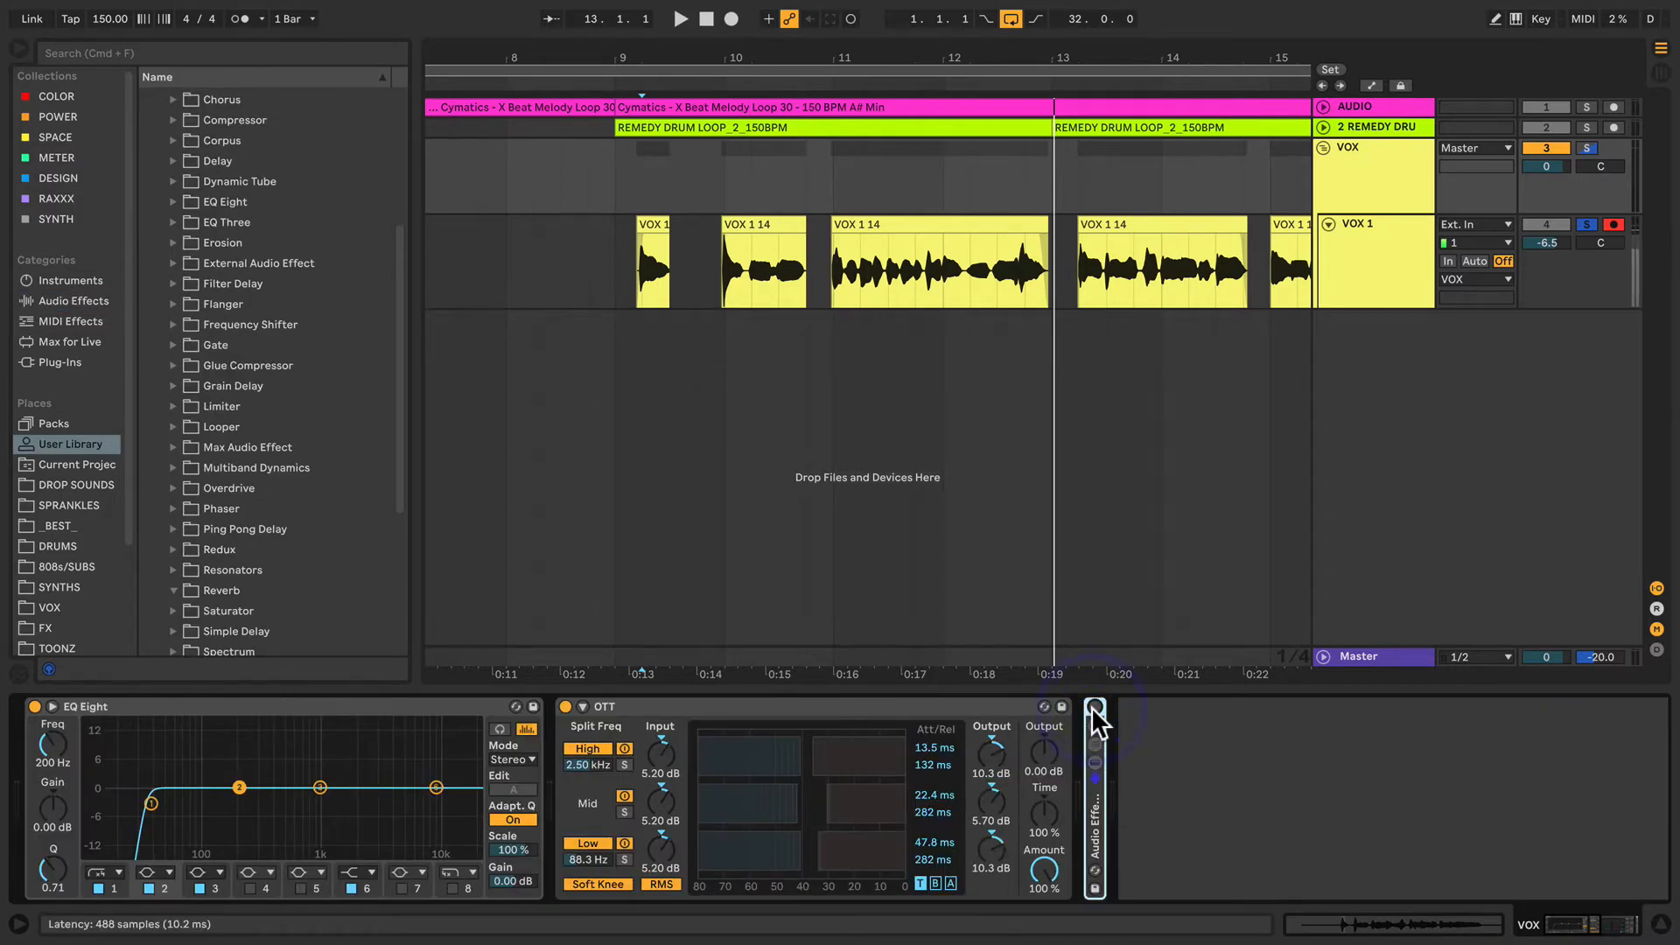
left_click(1094, 707)
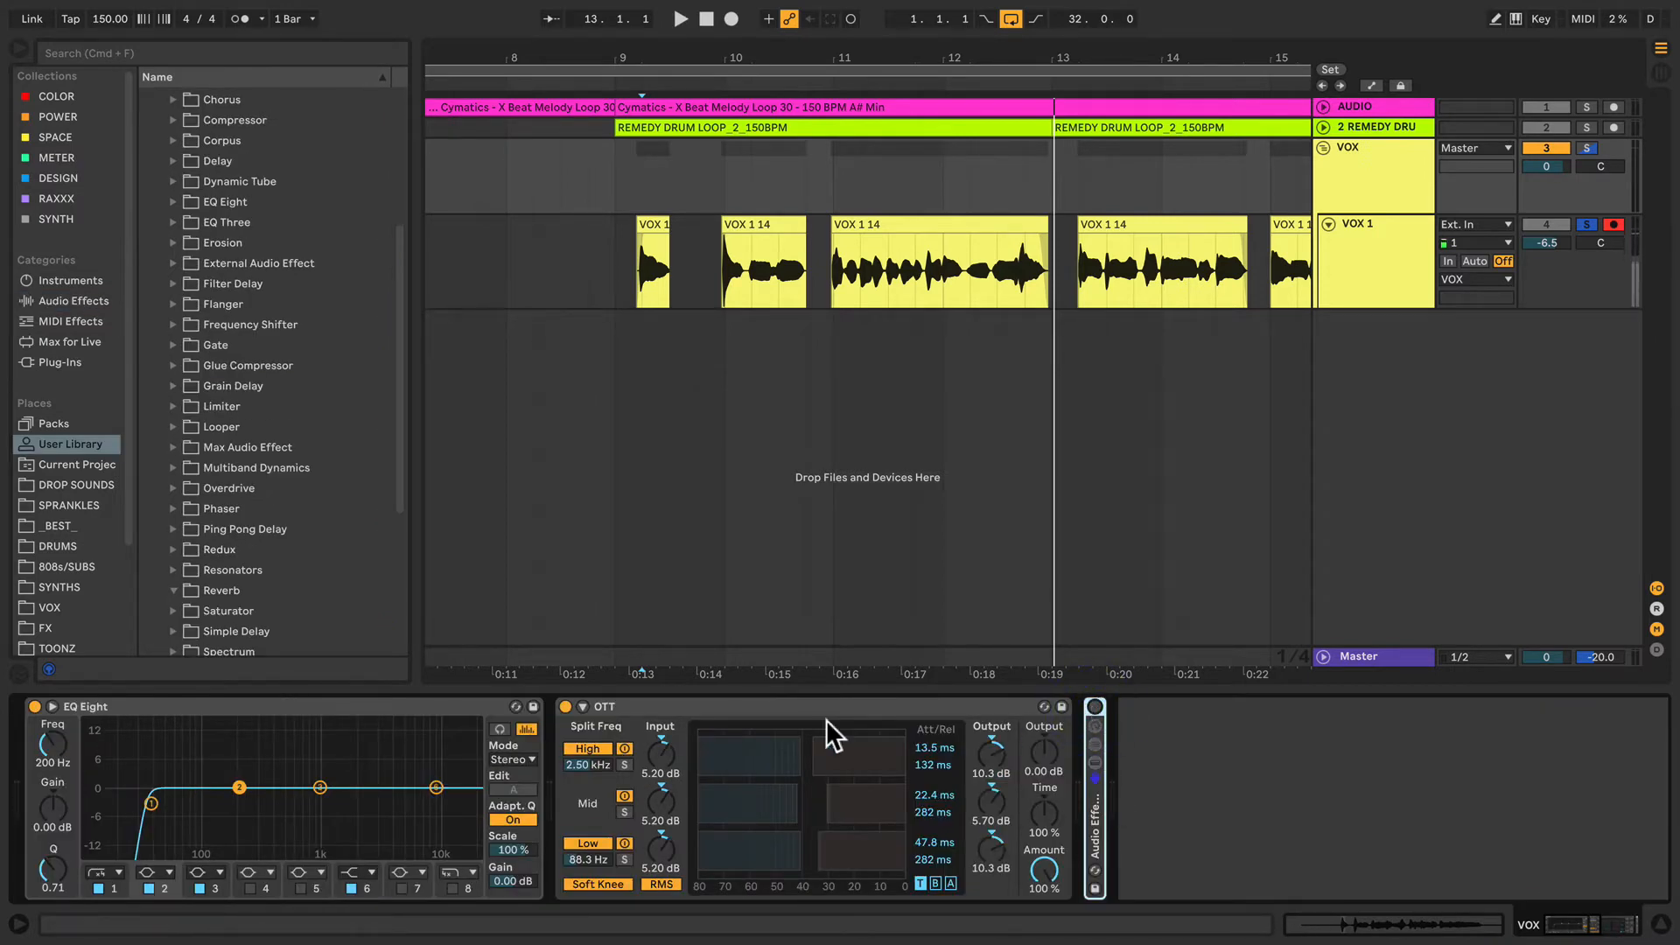
Raise the cutoff of EQ Eight's band 1 low cut to about 114 Hz while auditioning the vocal
left_click(289, 705)
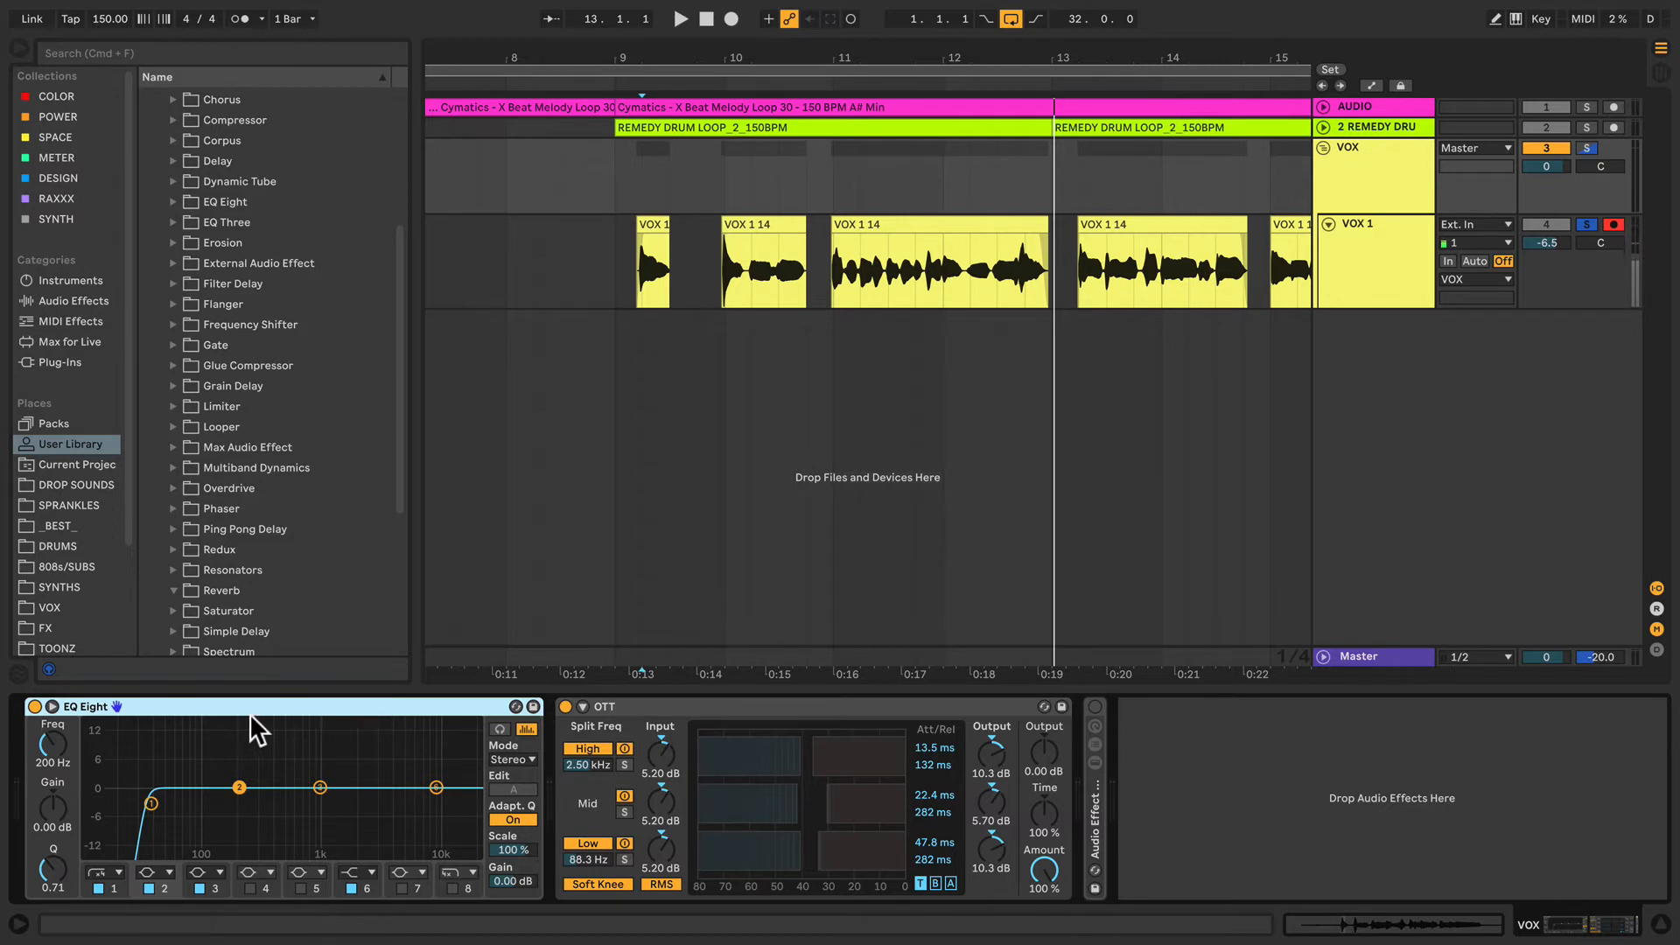
left_click(634, 709)
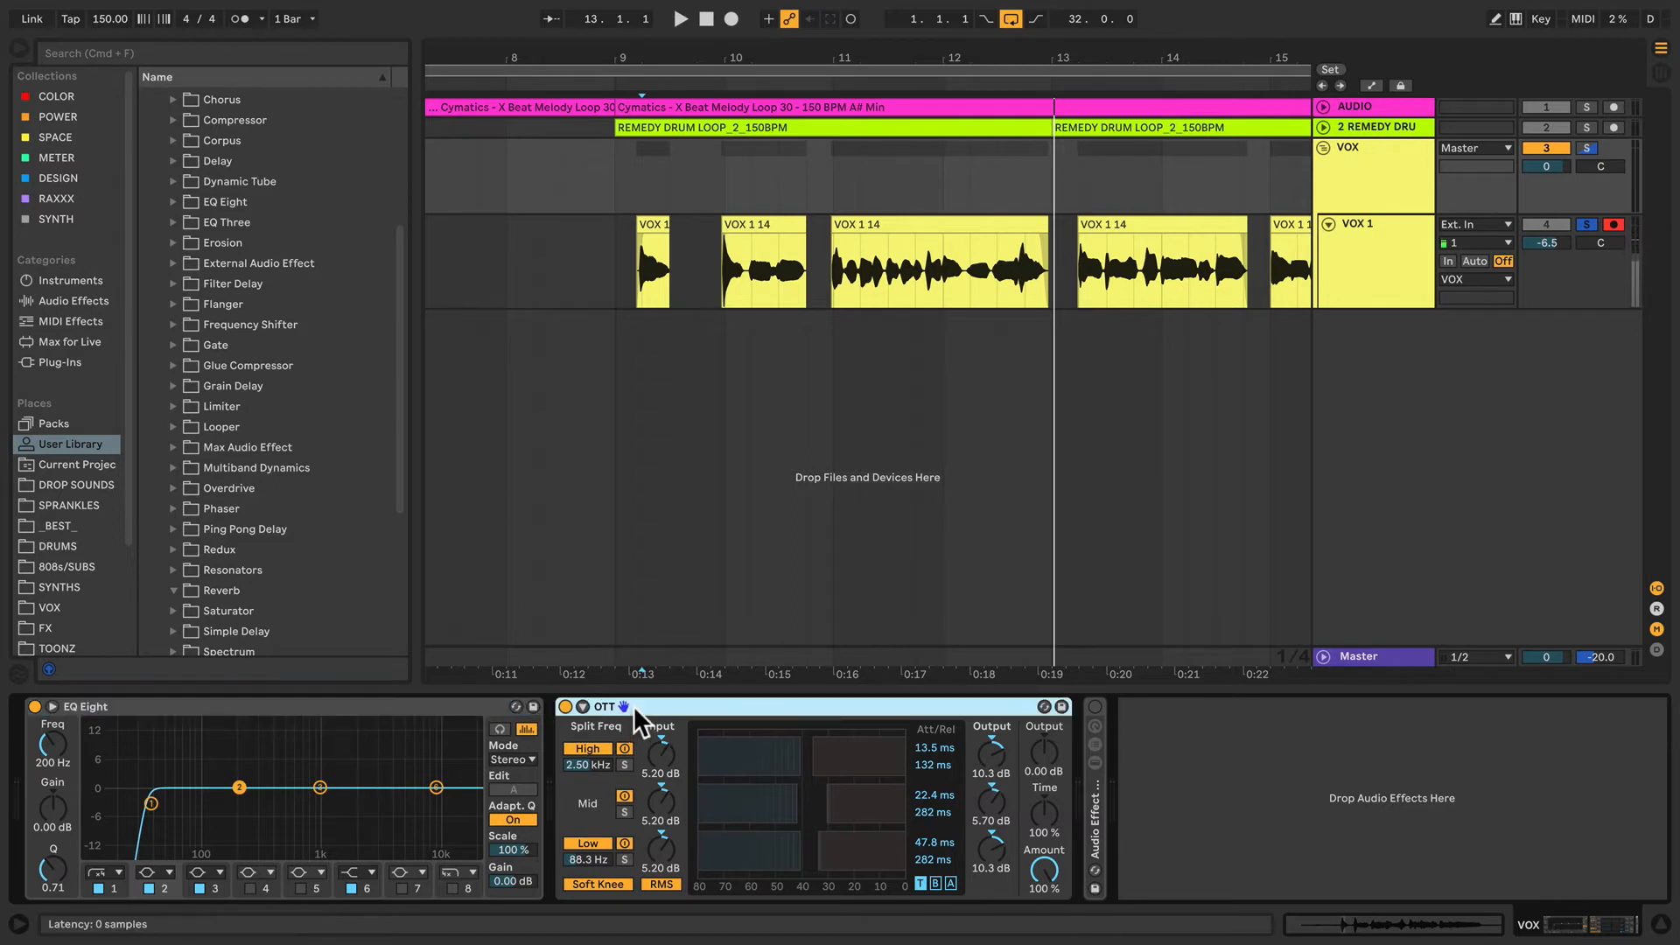
left_click(203, 705)
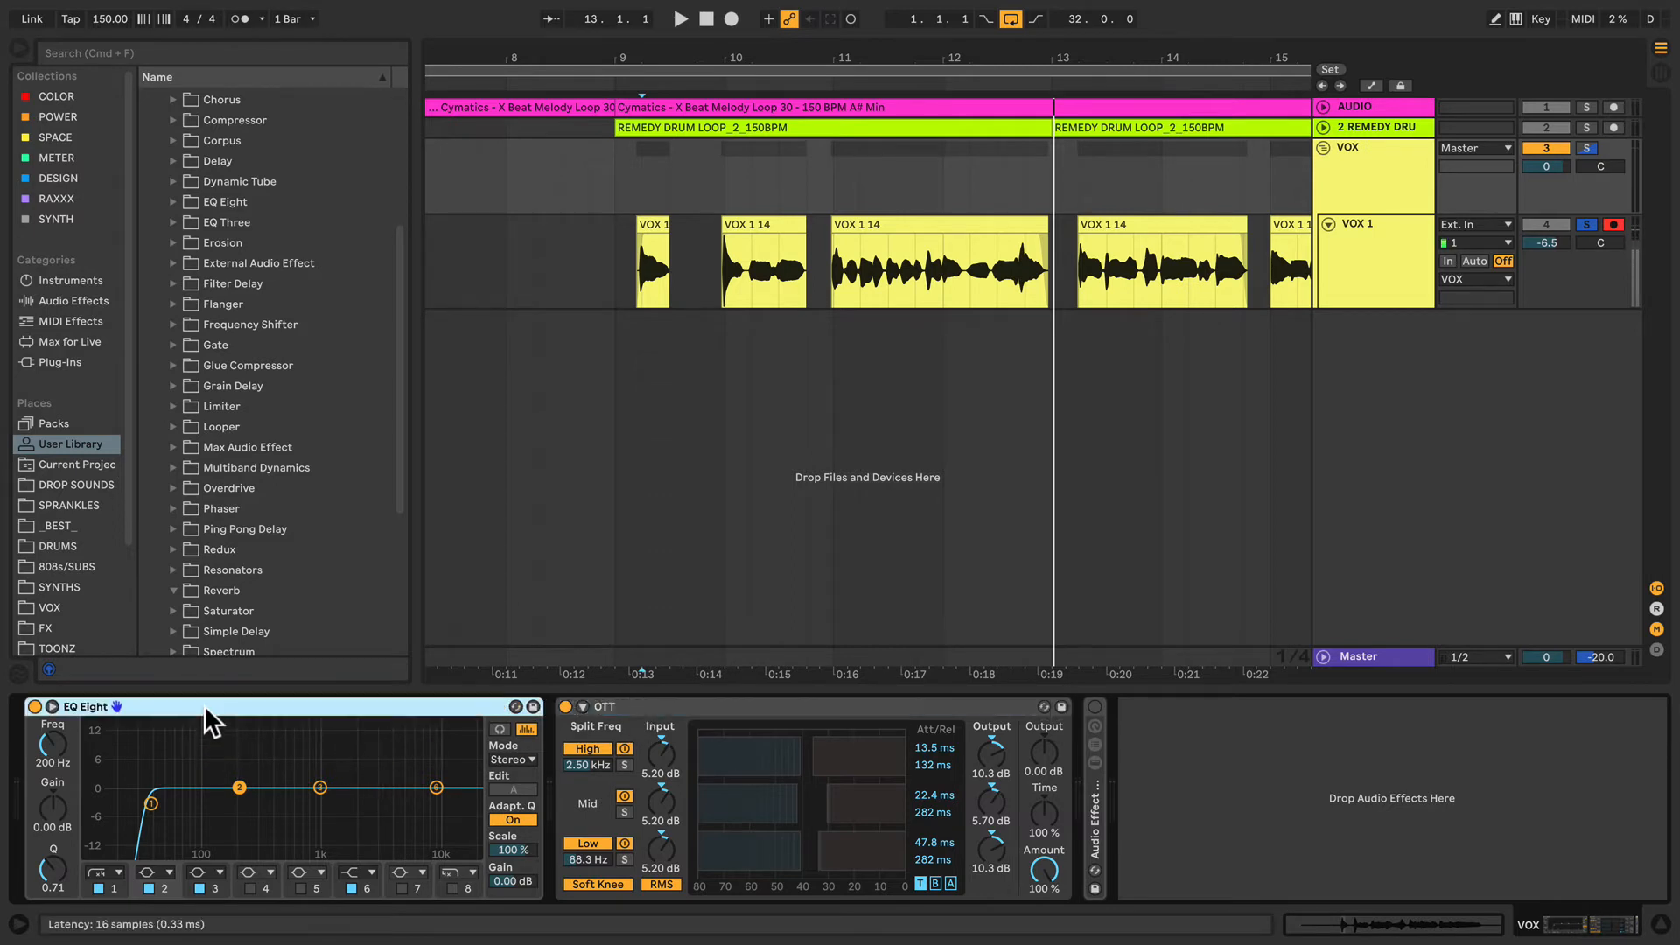
left_click(152, 801)
key("space")
key("space")
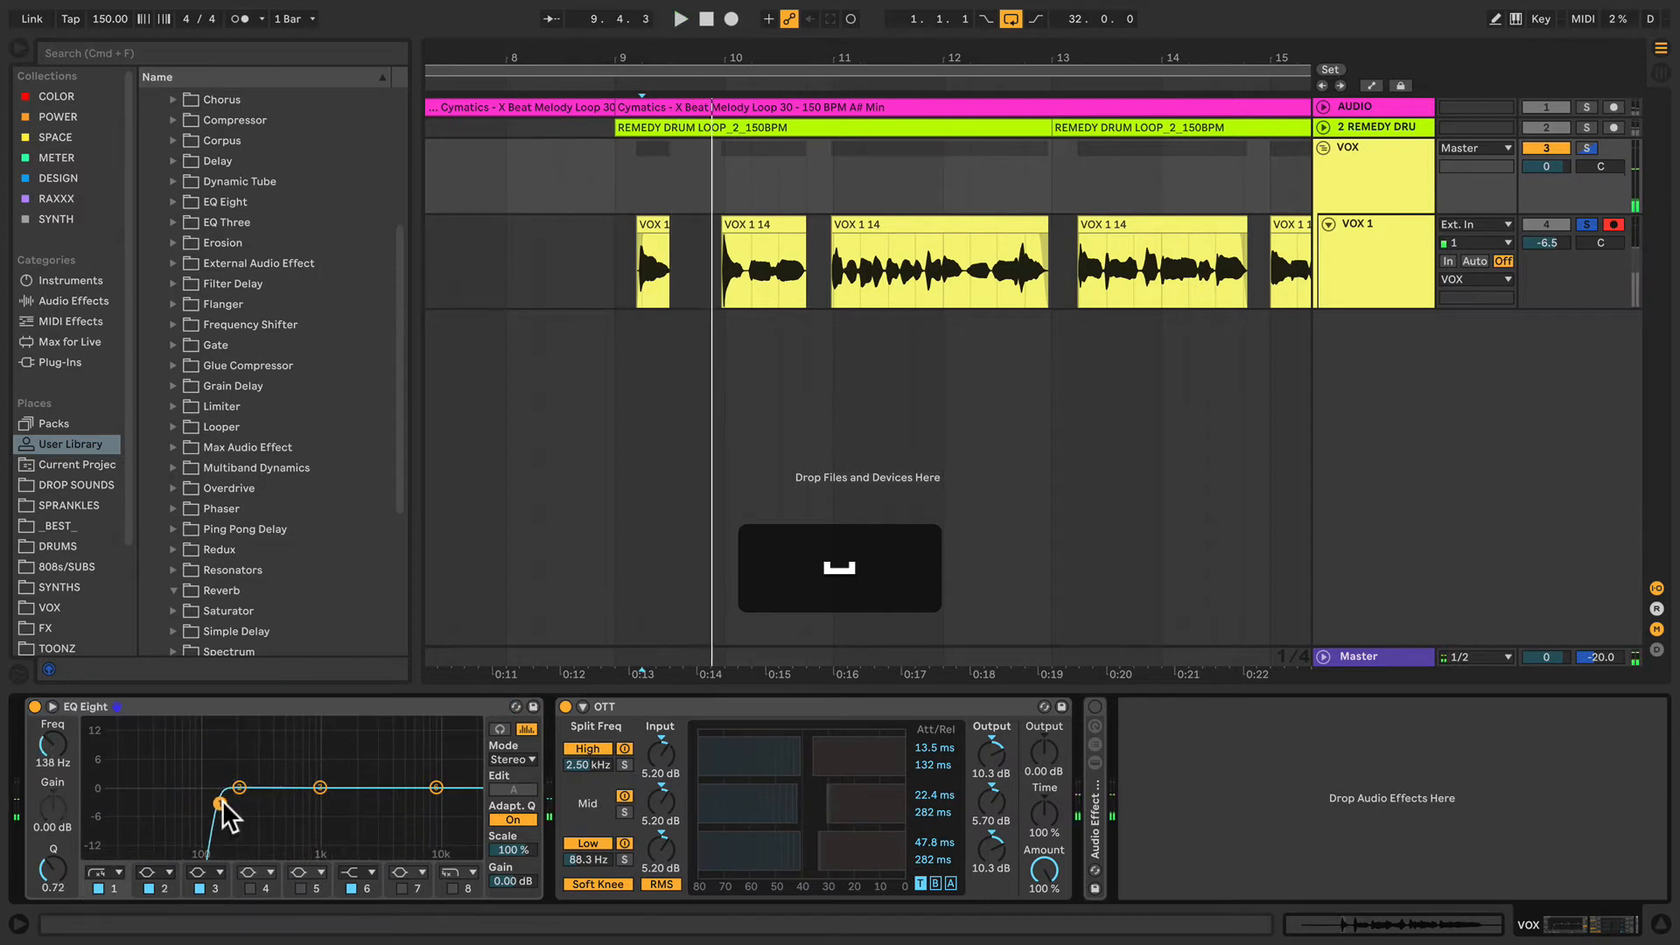
left_click_drag(152, 801, 210, 799)
Bypass OTT, change EQ Eight's band 1 to the gentler low-cut filter and audition the vocal
left_click(563, 706)
key("space")
key("space")
left_click(106, 873)
left_click(110, 761)
key("space")
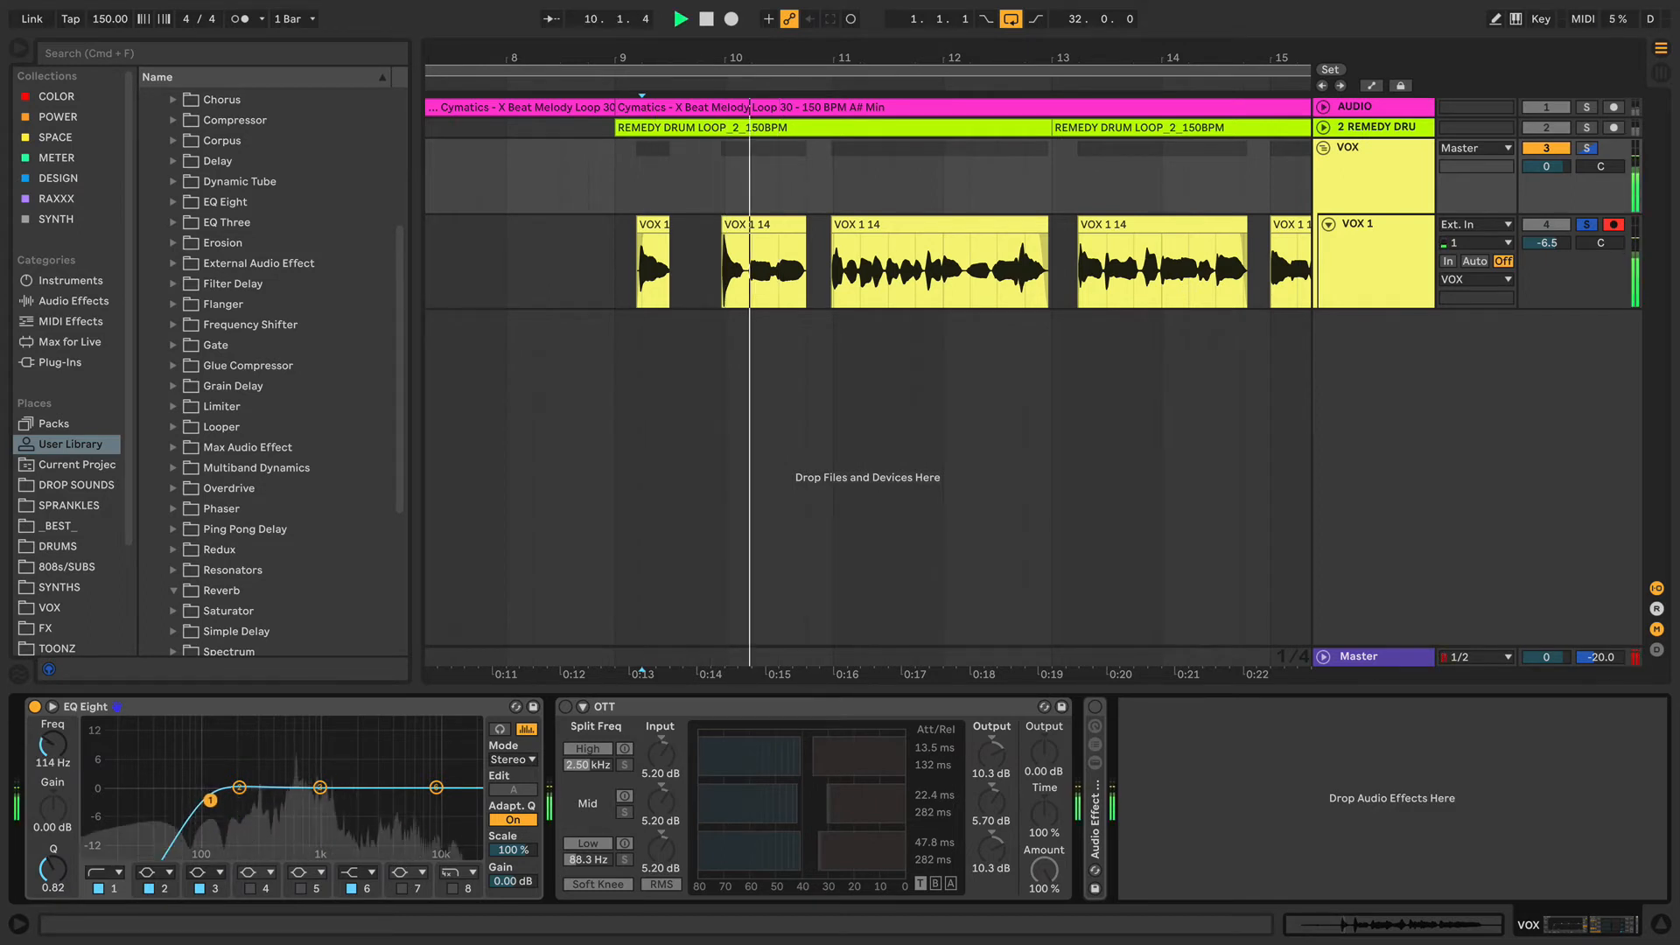
key("space")
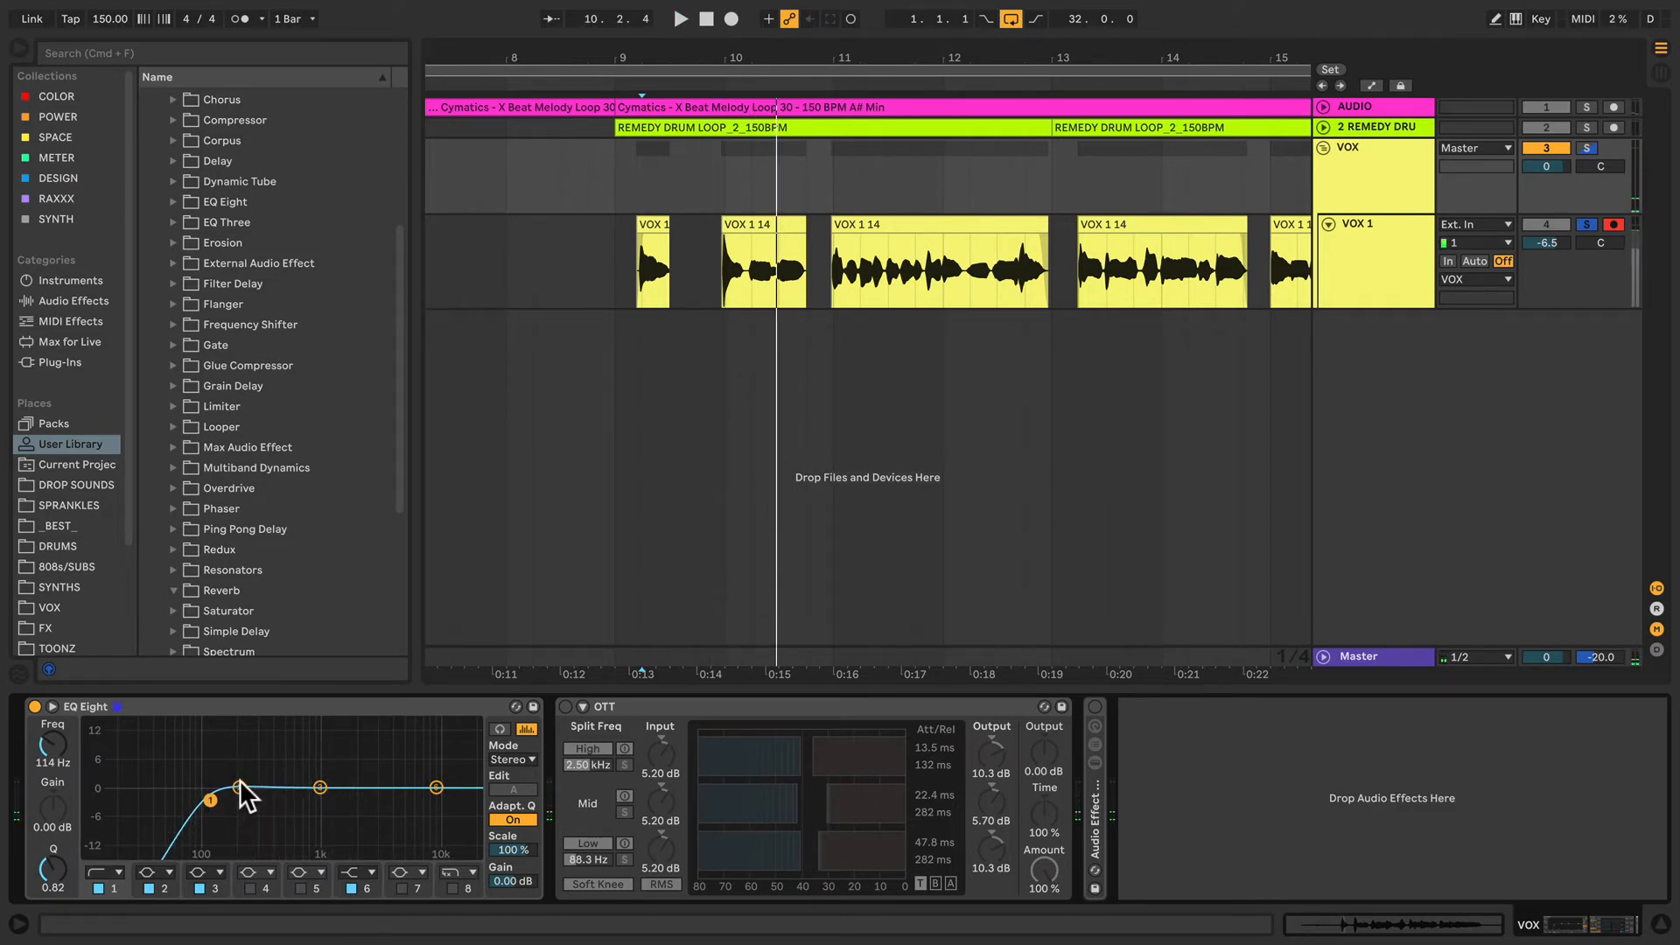
Duplicate the EQ Eight to the slot right after OTT and select the copy's 1.00 kHz band 3
left_click(203, 707)
key("alt")
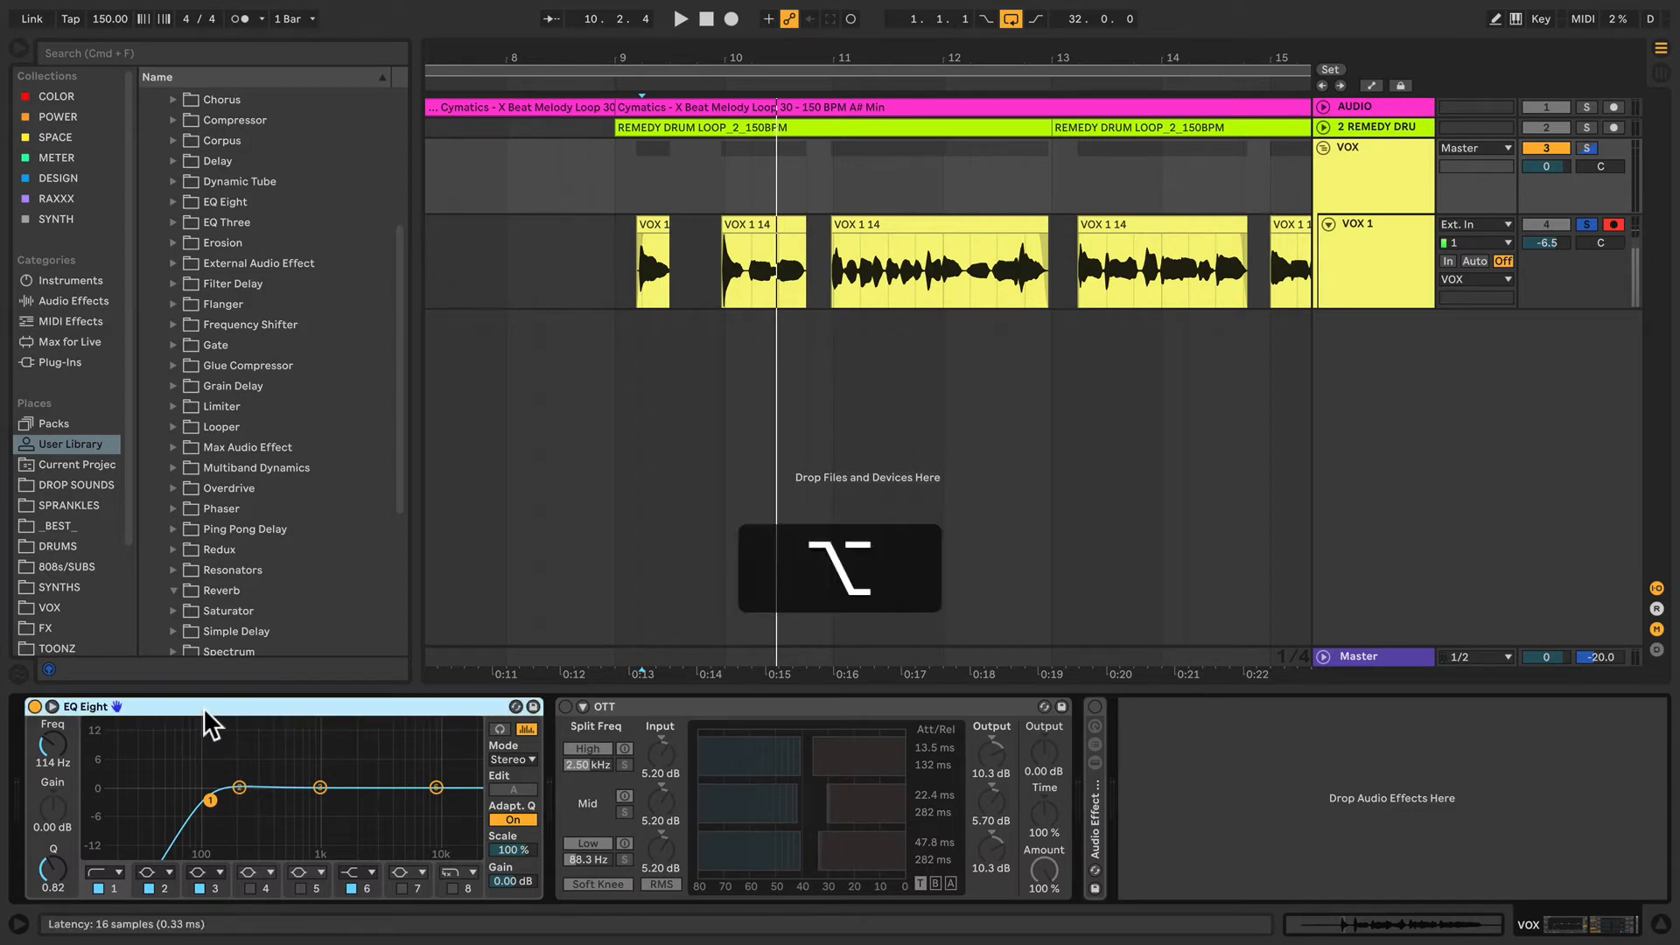
left_click_drag(203, 707, 1007, 777)
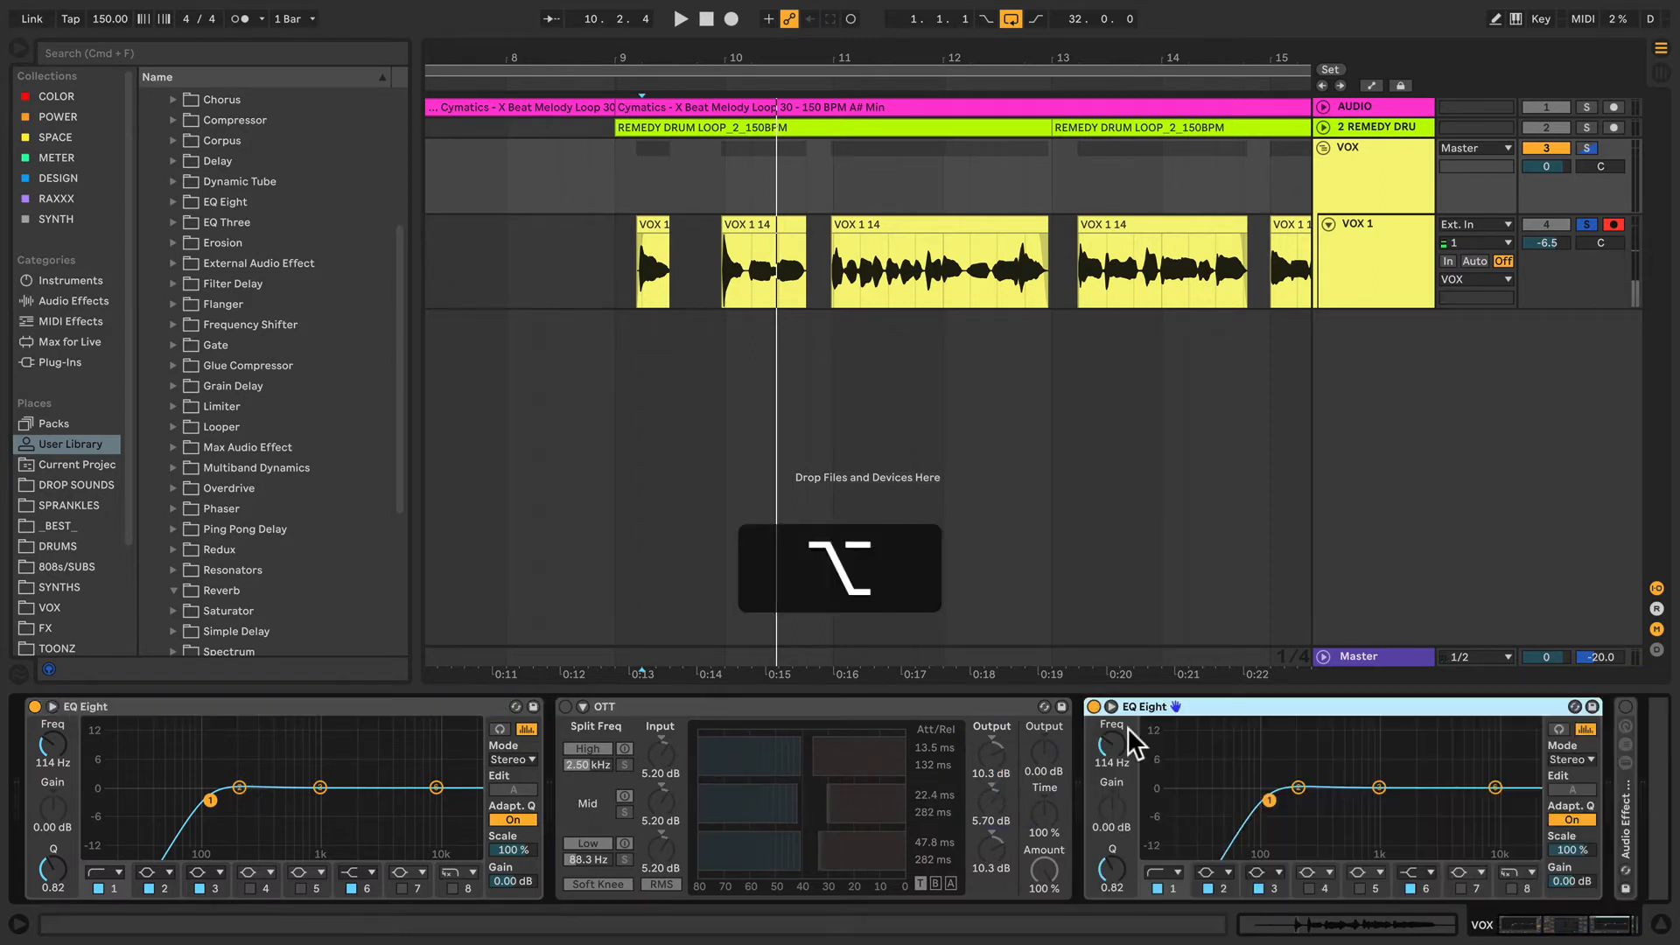
left_click(739, 706)
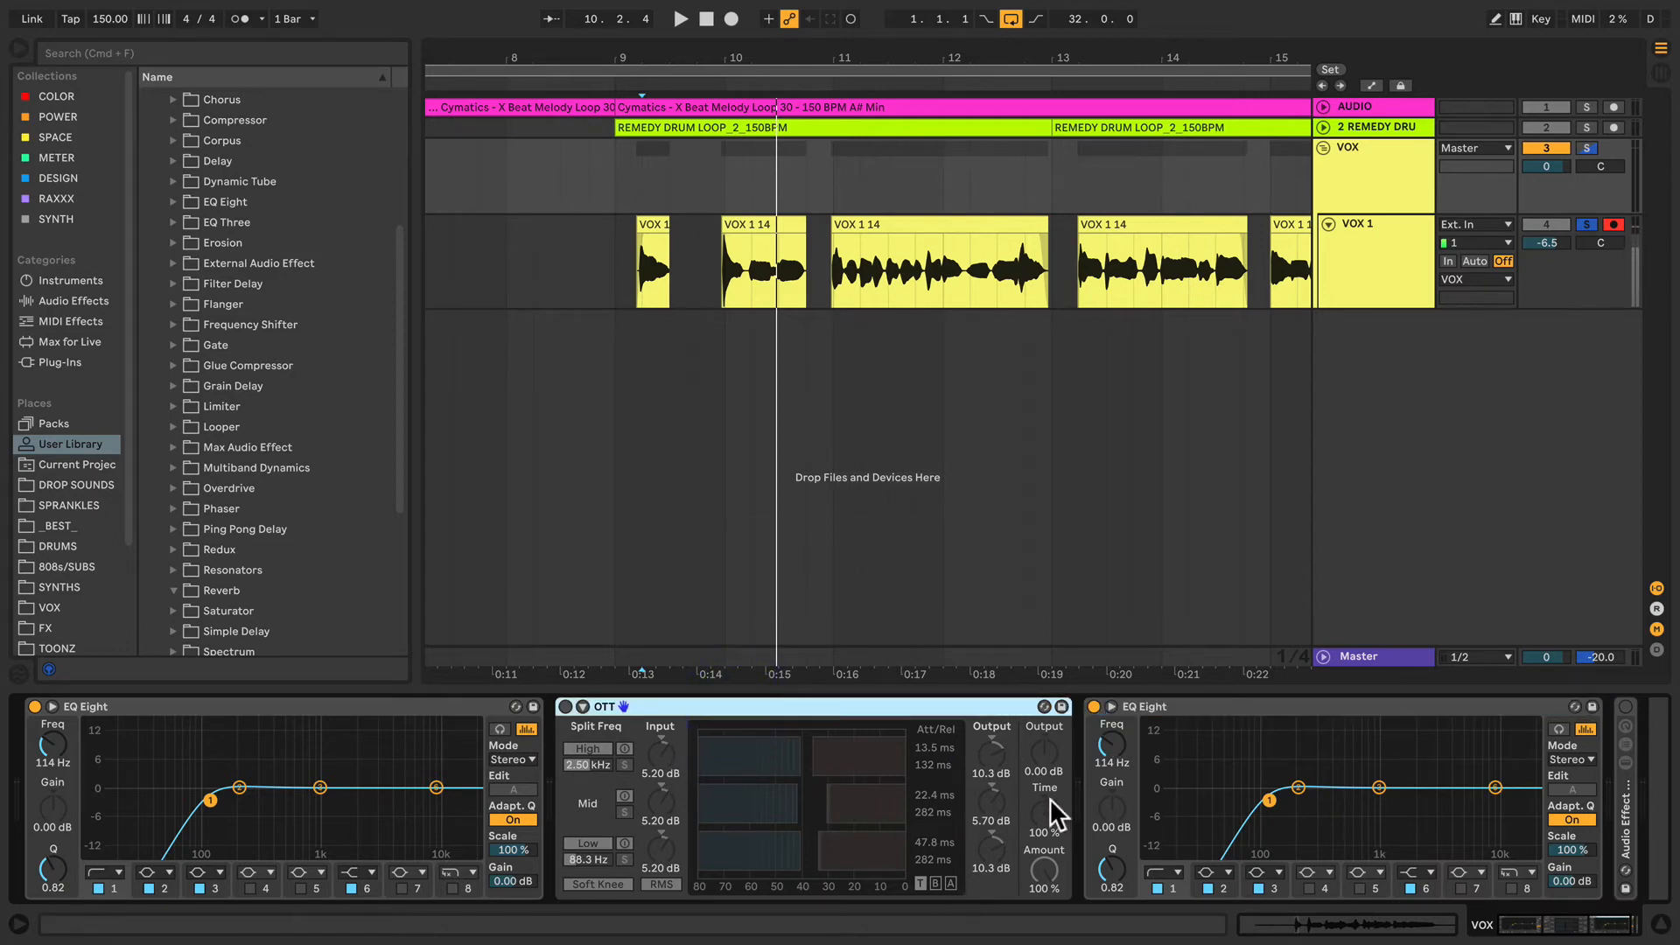
scroll(1094, 799, "right", 2)
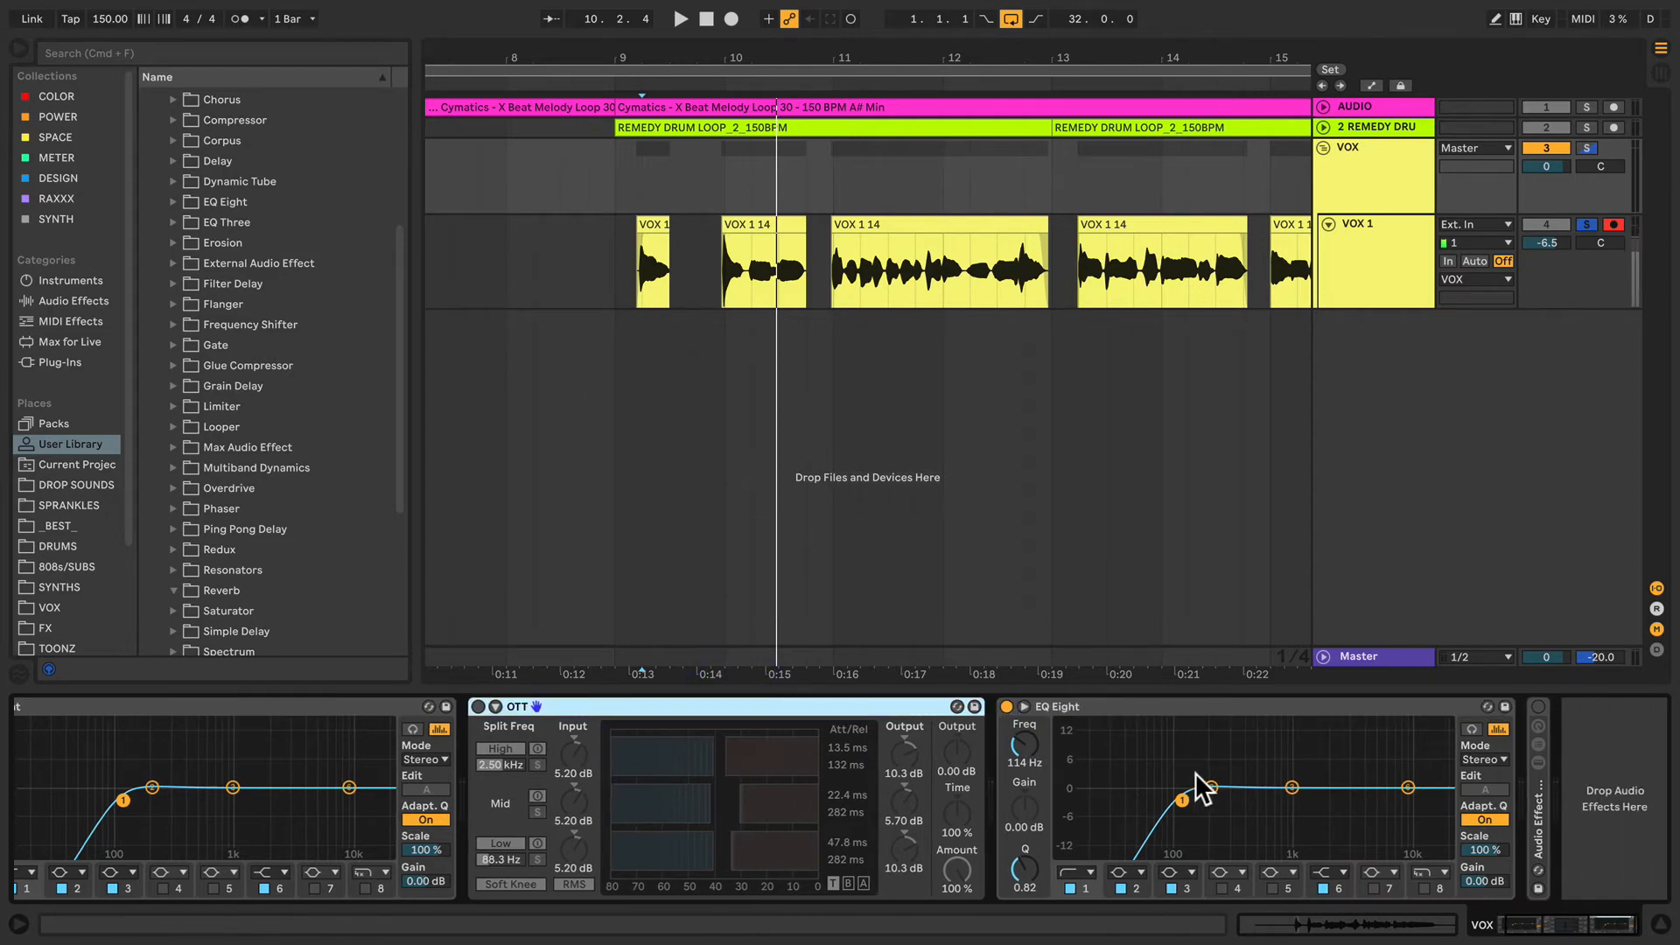
left_click(1293, 787)
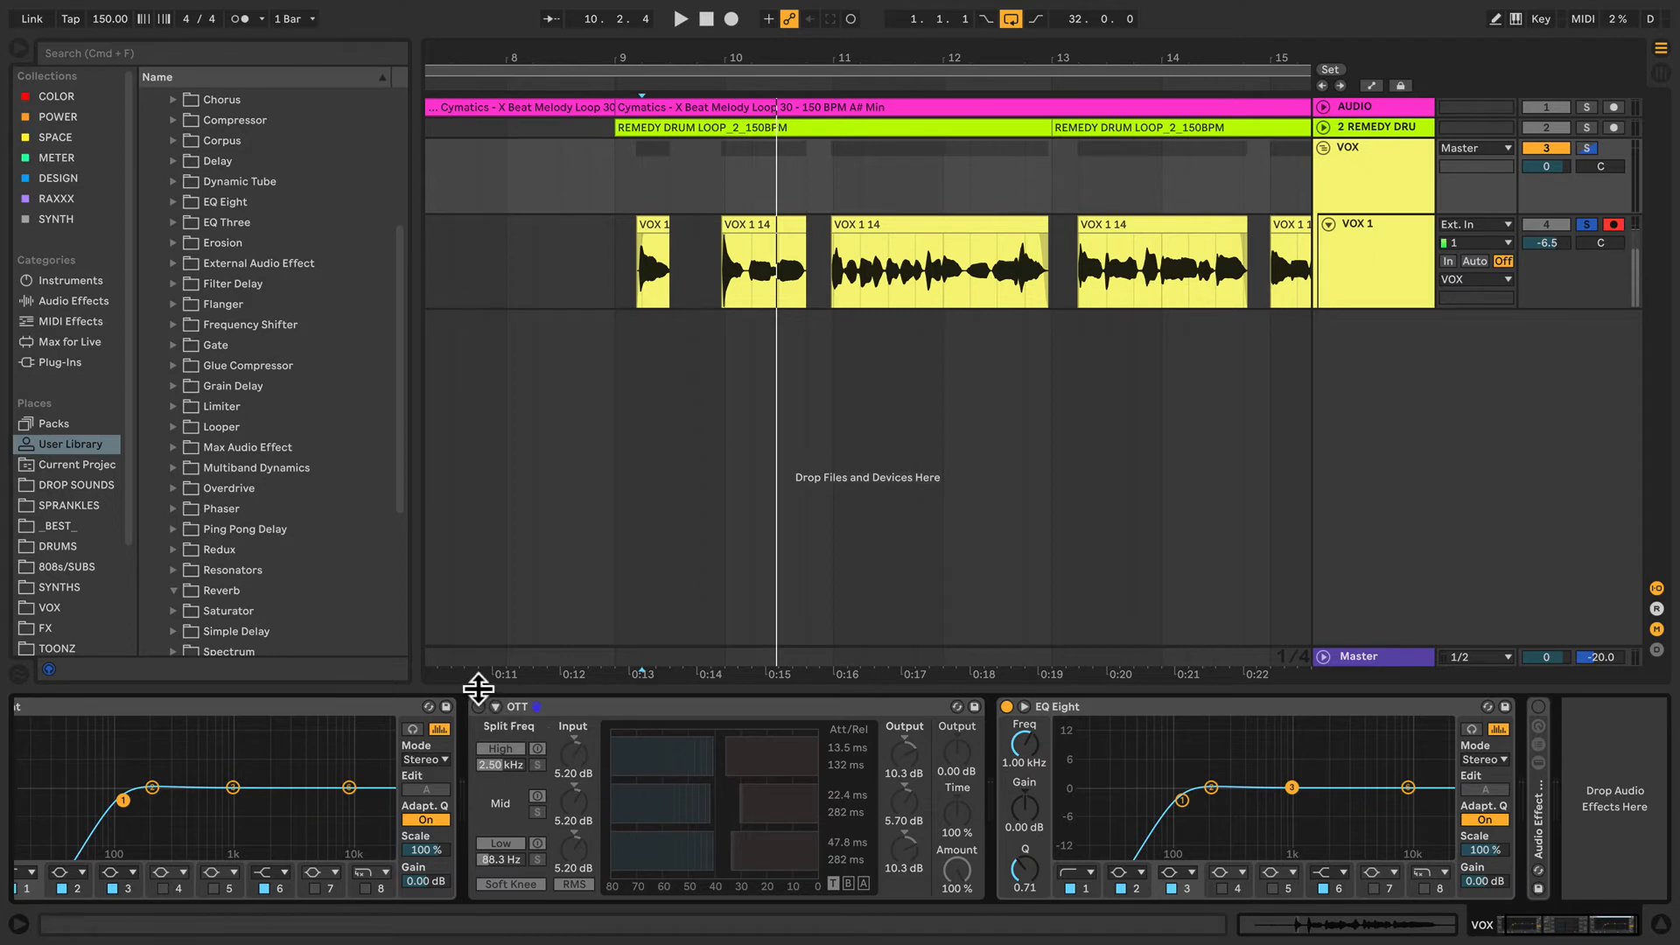
Switch OTT back on between the two EQs and play the vocal
scroll(549, 728, "left", 2)
left_click(564, 706)
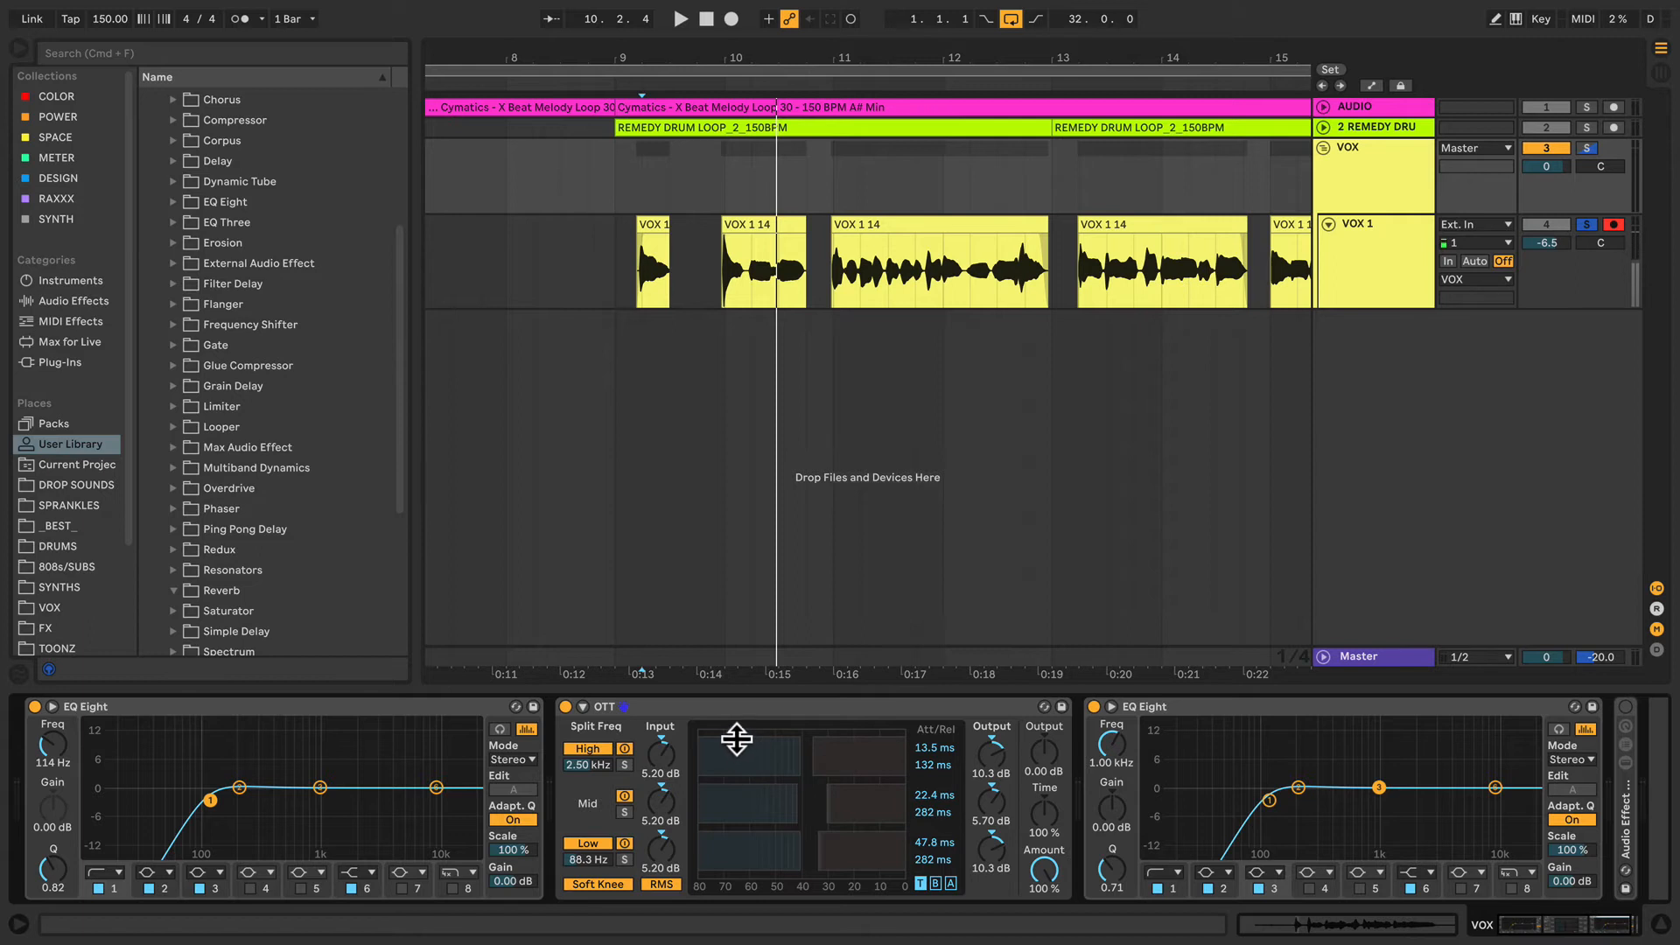
key("space")
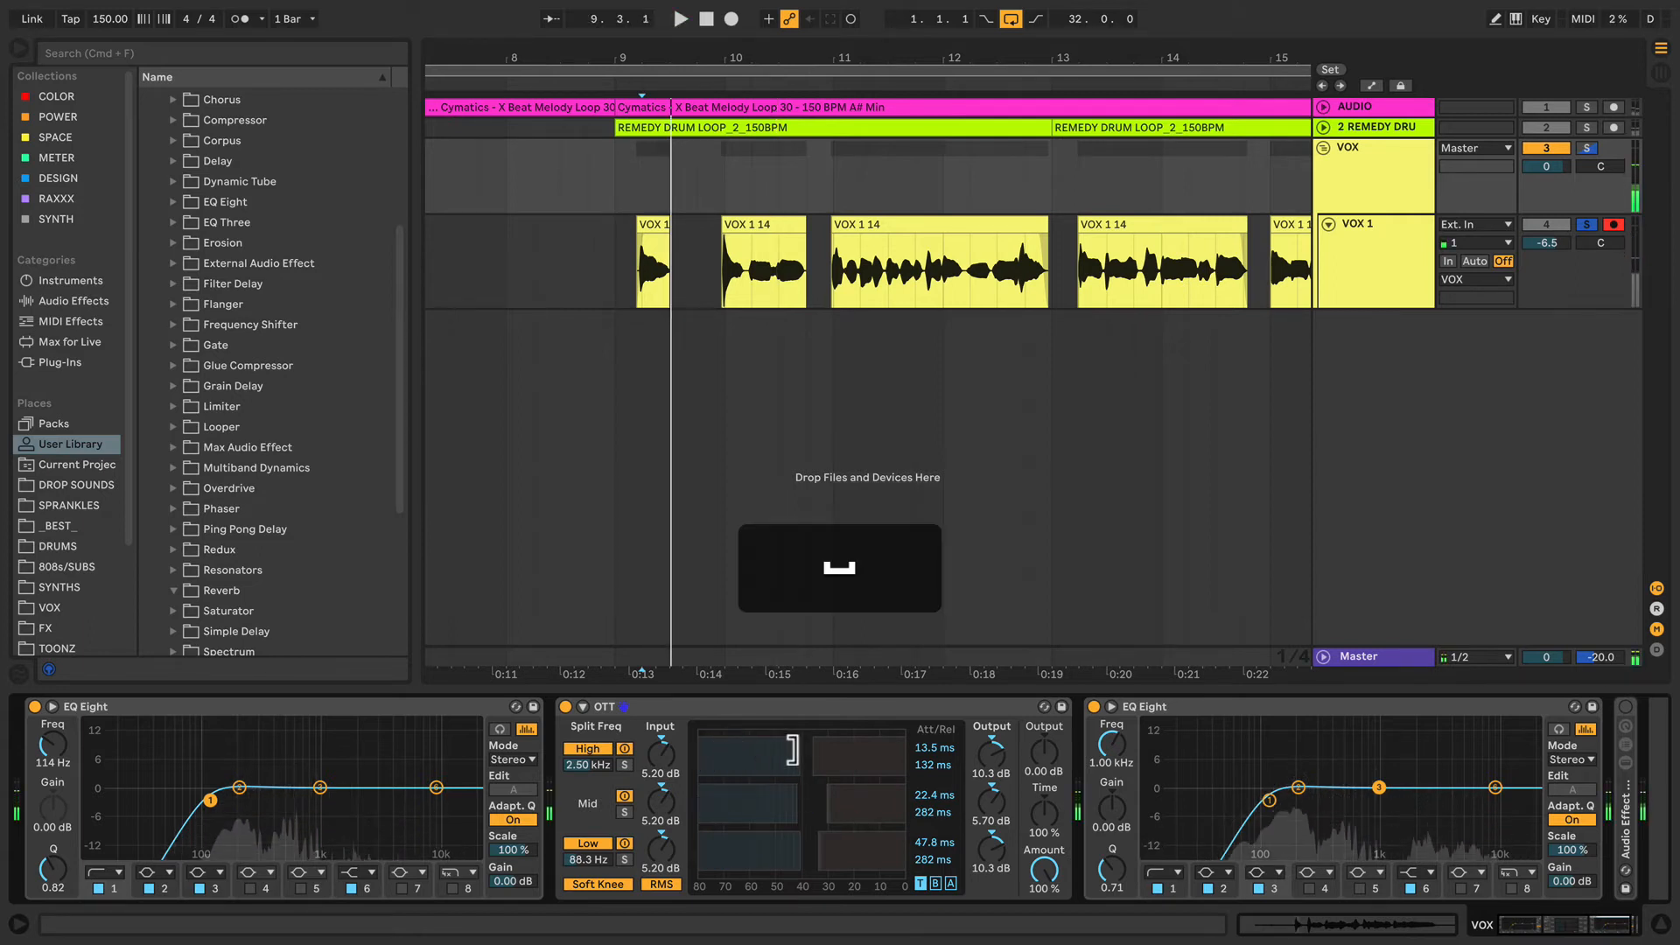
Remove the upward compression below the lower thresholds of OTT's three bands and audition the vocal
left_click_drag(754, 753, 698, 750)
key("space")
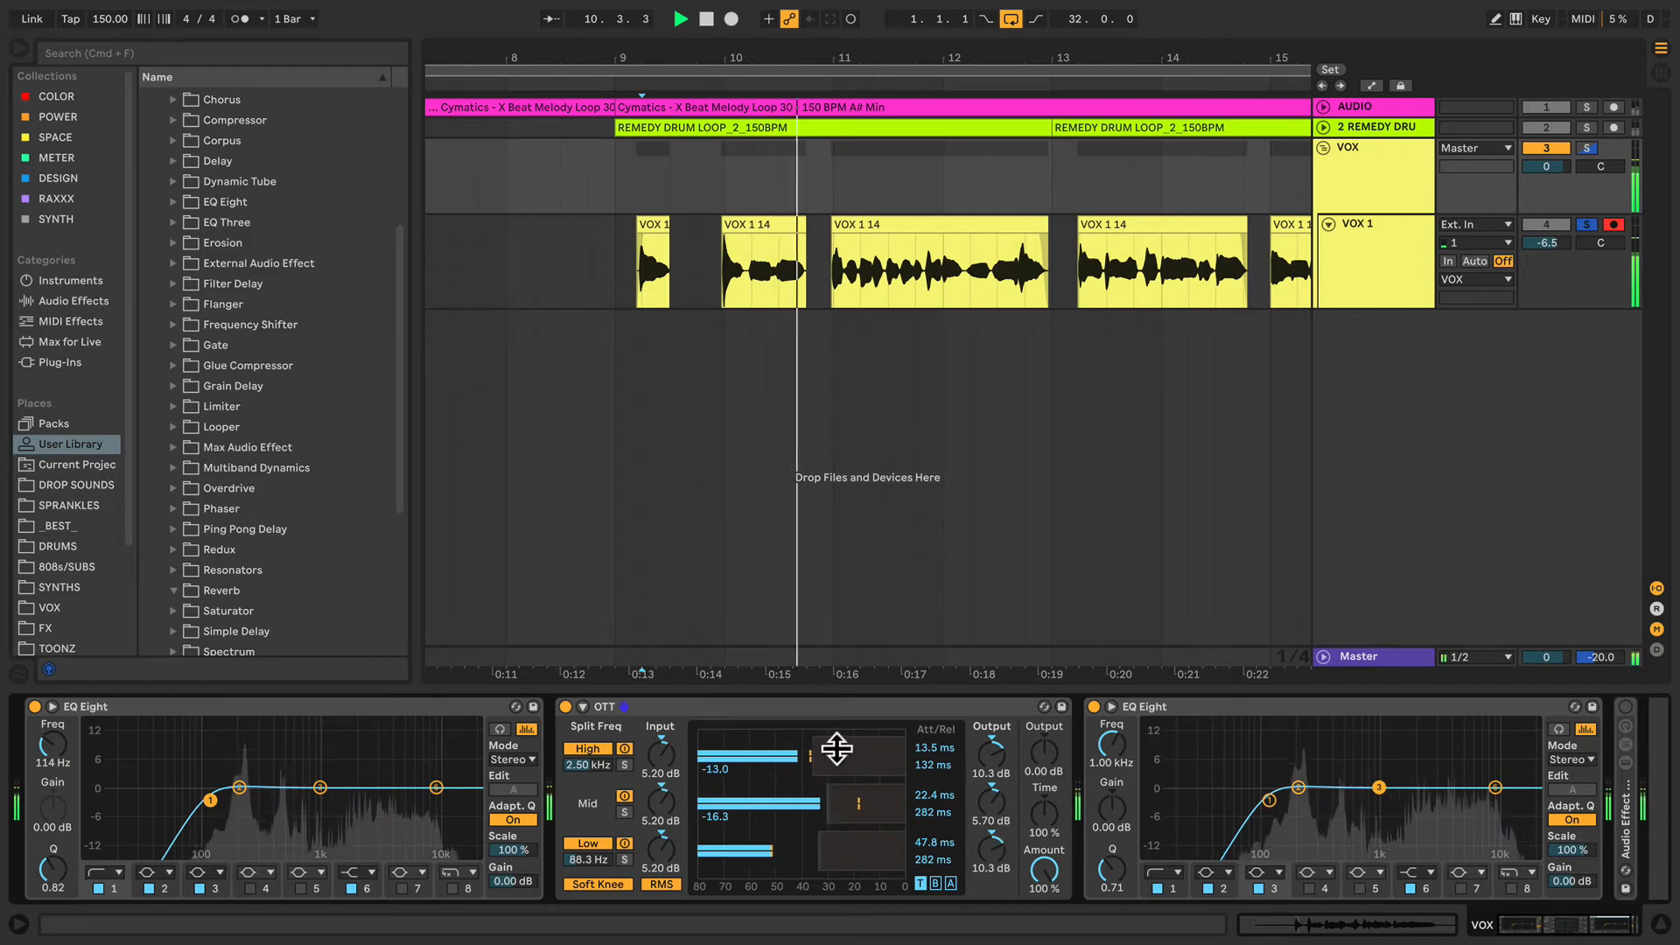
key("space")
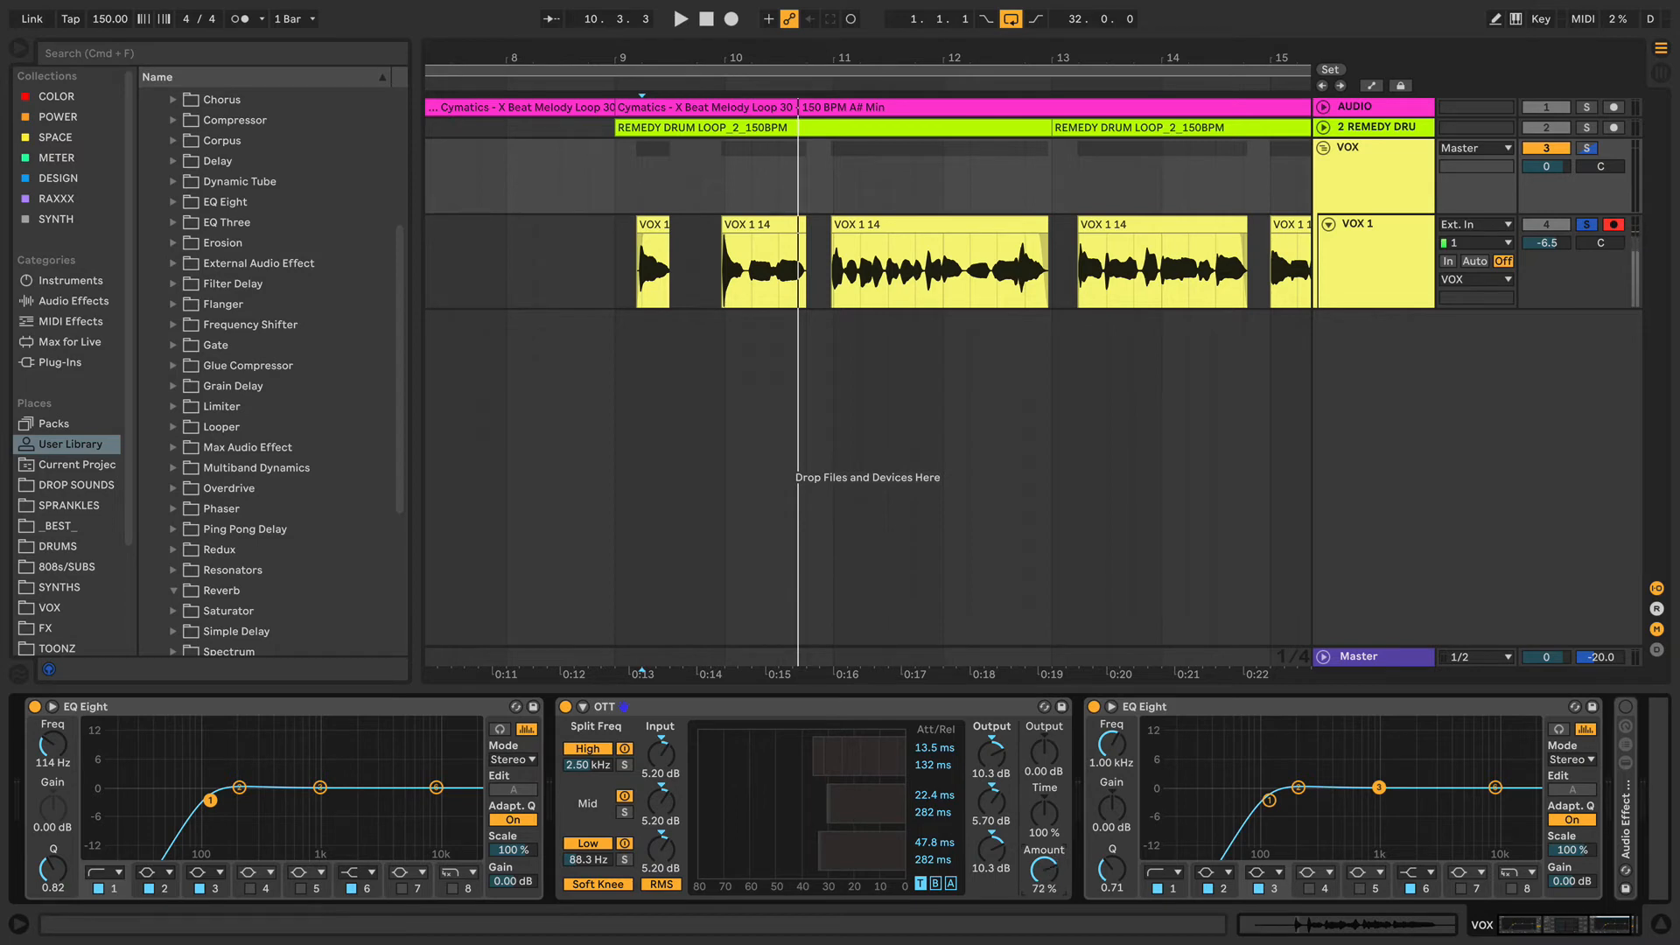
Try OTT's Amount at 12%, then set it to 43% while auditioning the vocal
left_click_drag(1044, 869, 1050, 881)
key("space")
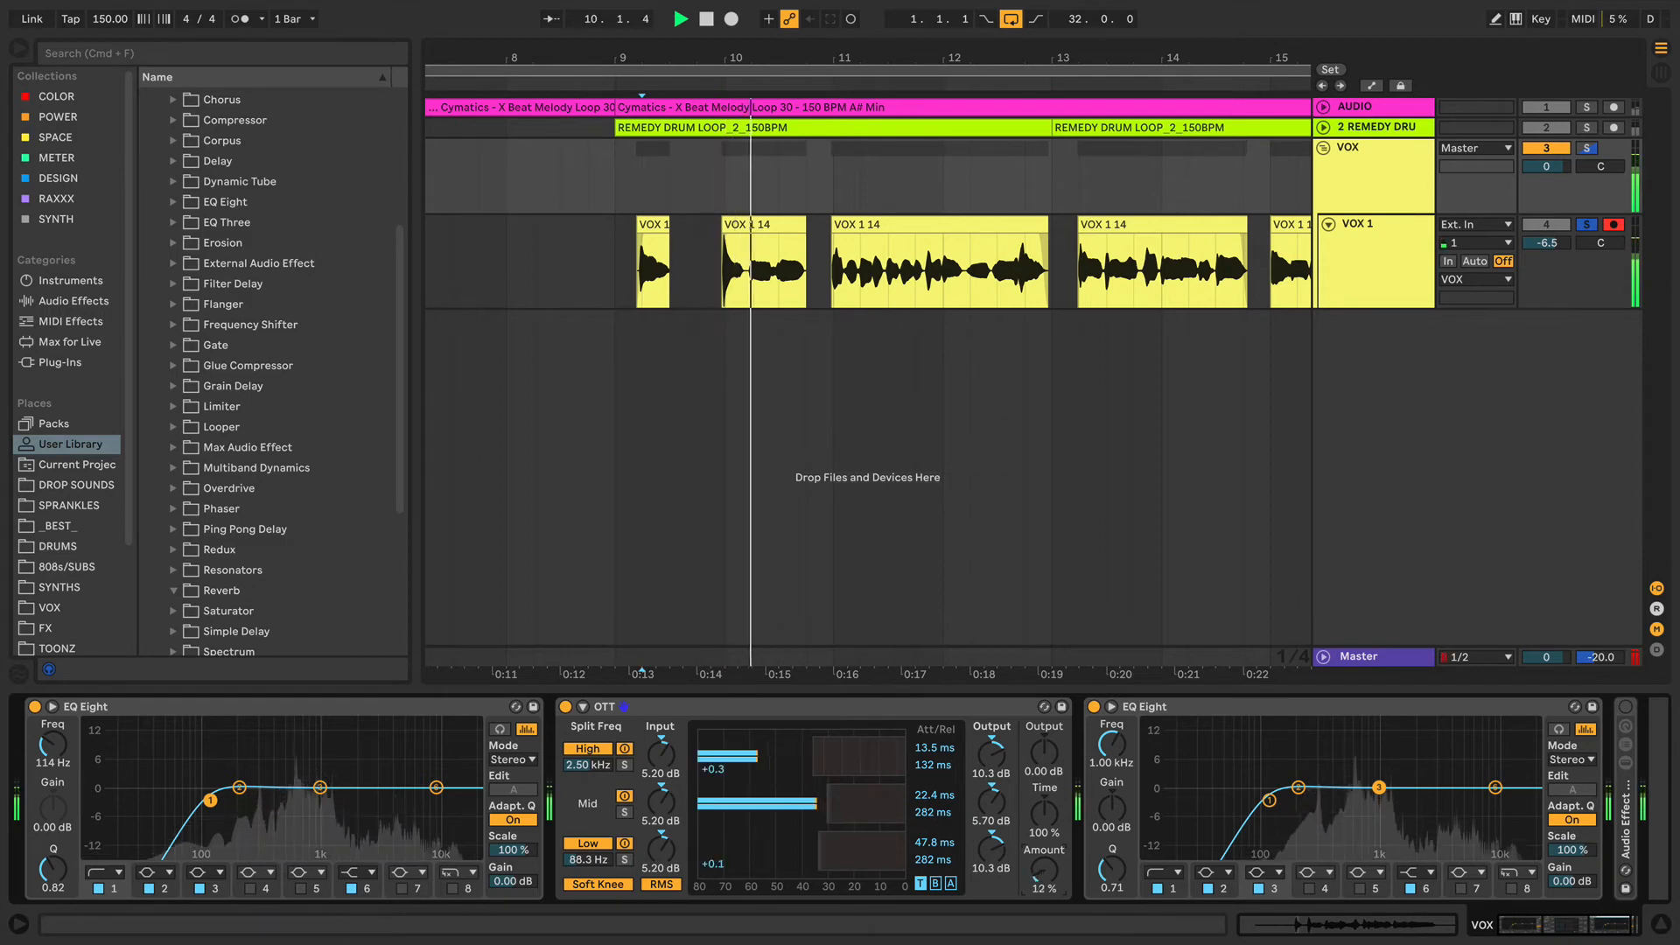
left_click_drag(1044, 869, 1044, 831)
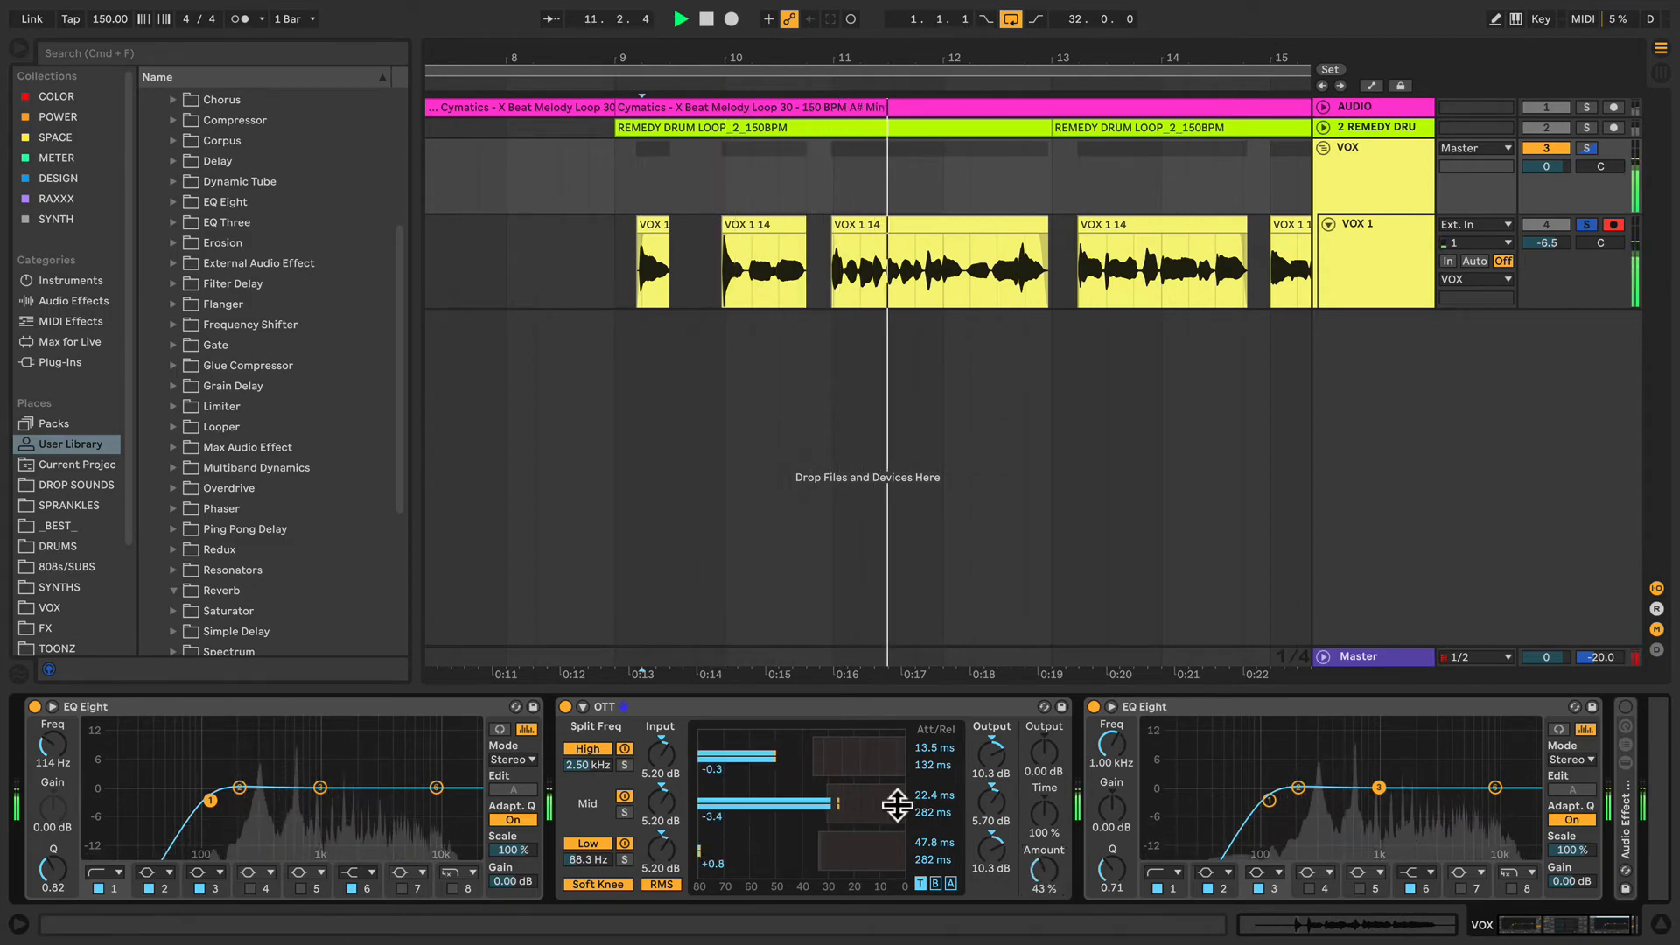
key("space")
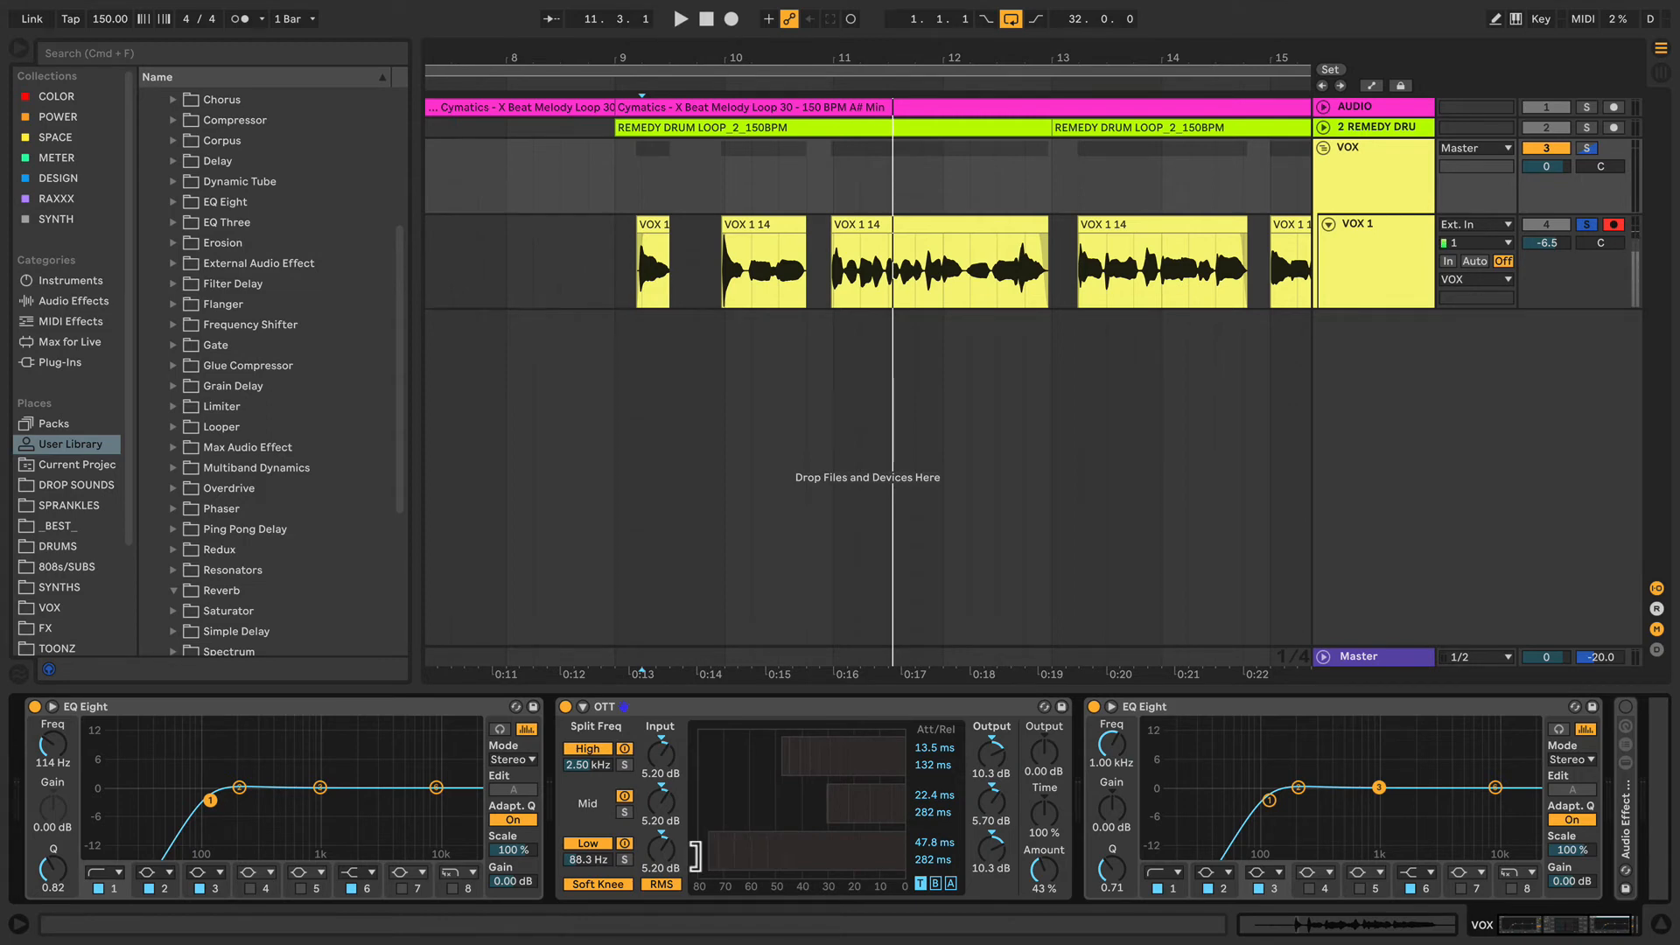
Audition the vocal while adjusting OTT's Time, and set it to 1000%
key("space")
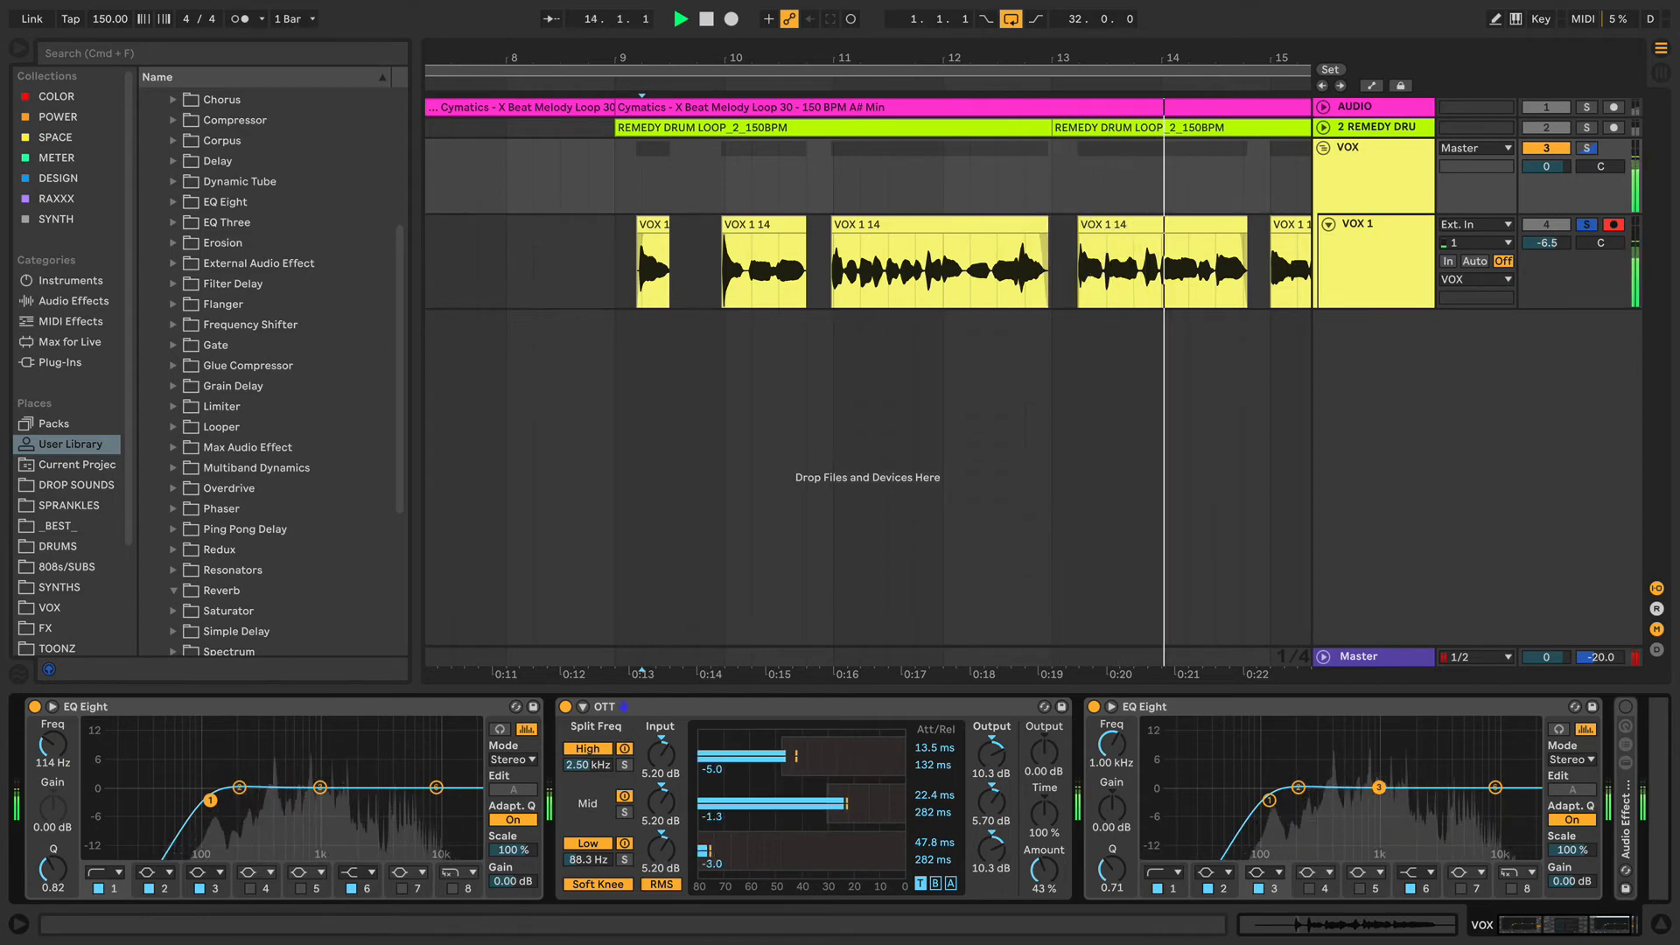
left_click_drag(1046, 816, 1045, 783)
key("space")
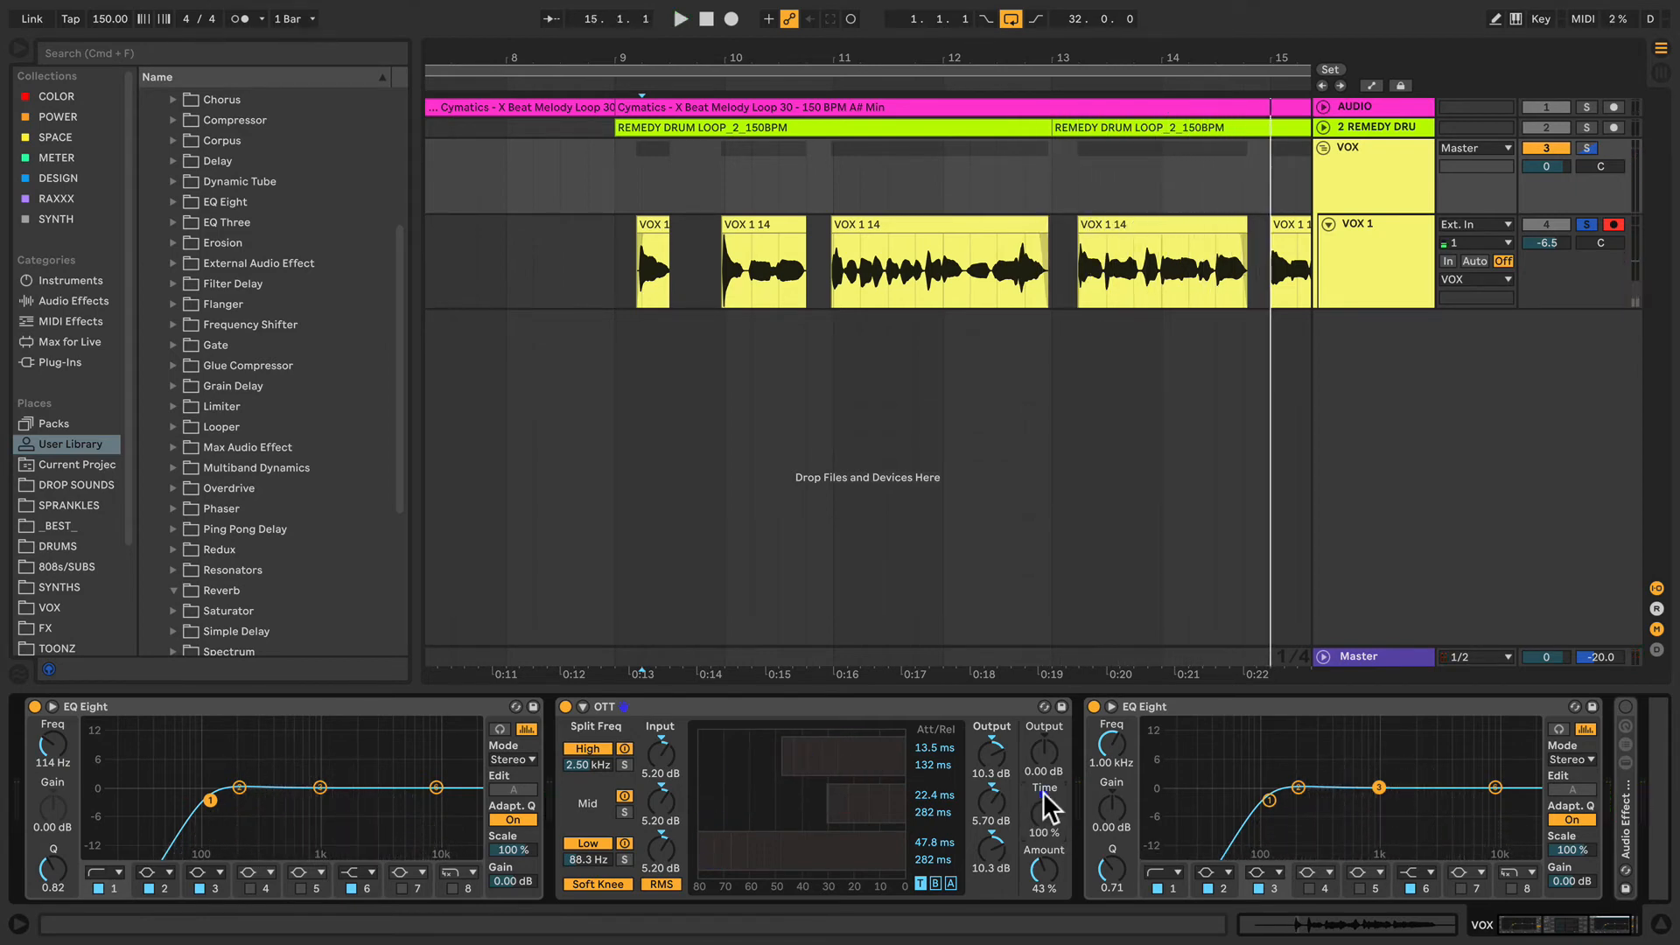
double_click(1042, 815)
left_click_drag(1050, 814, 1050, 796)
Play the VOX group from 10.3.1 and boost the second EQ Eight's band 3 by about 2.6 dB at 3.16 kHz
left_click(792, 275)
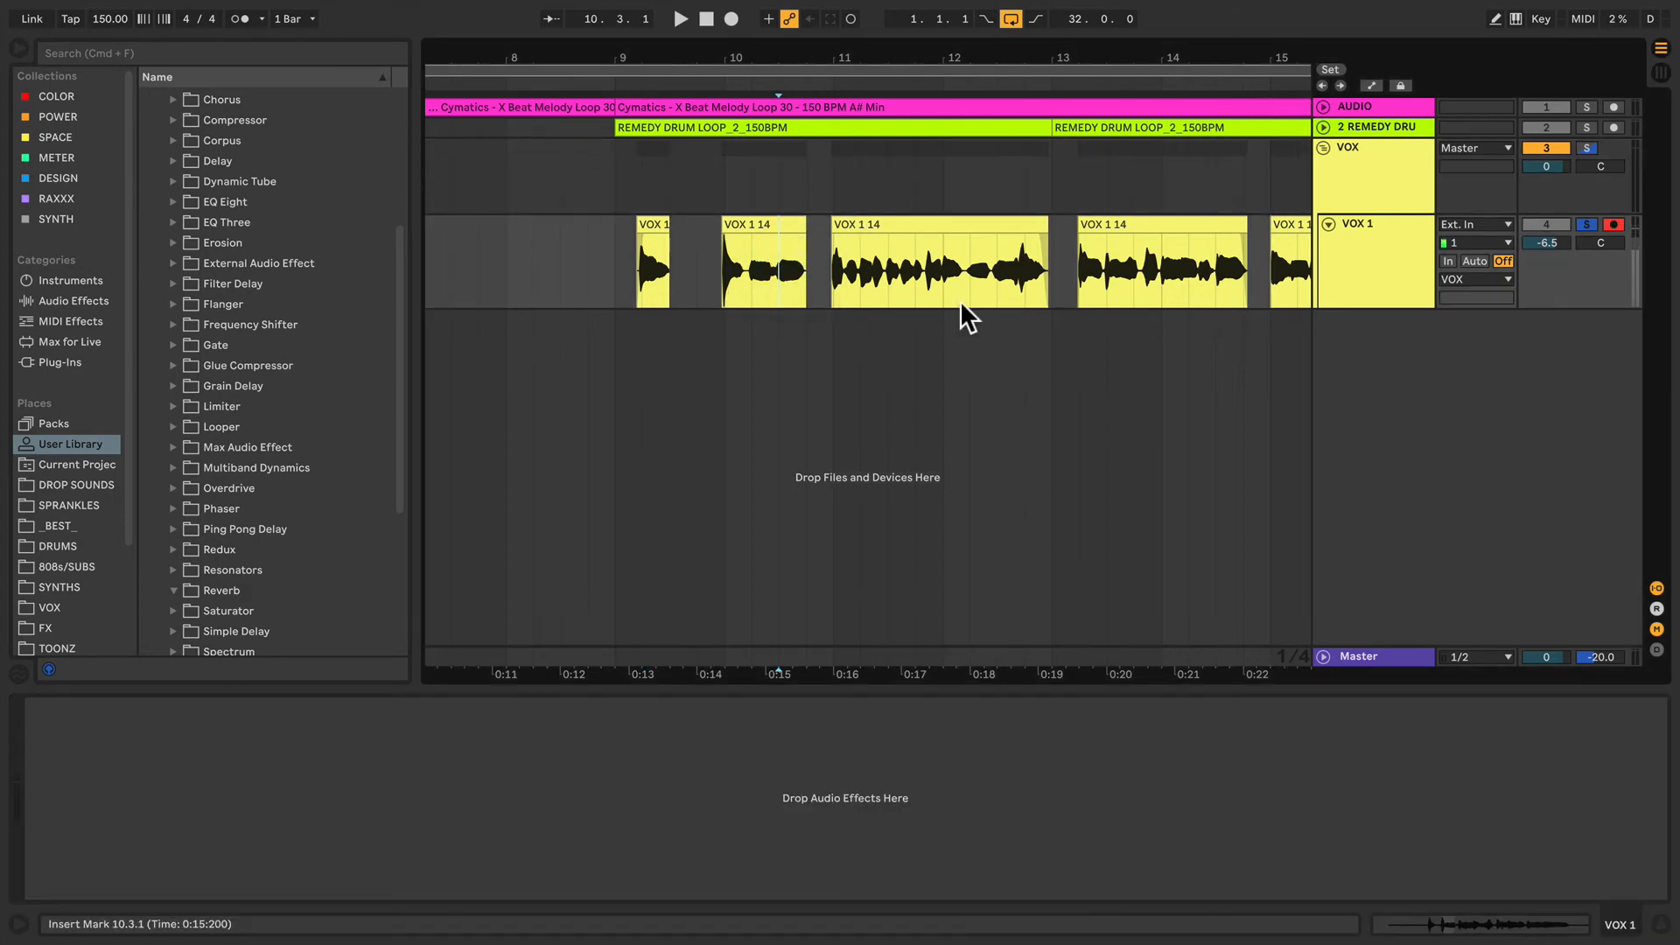
left_click(778, 200)
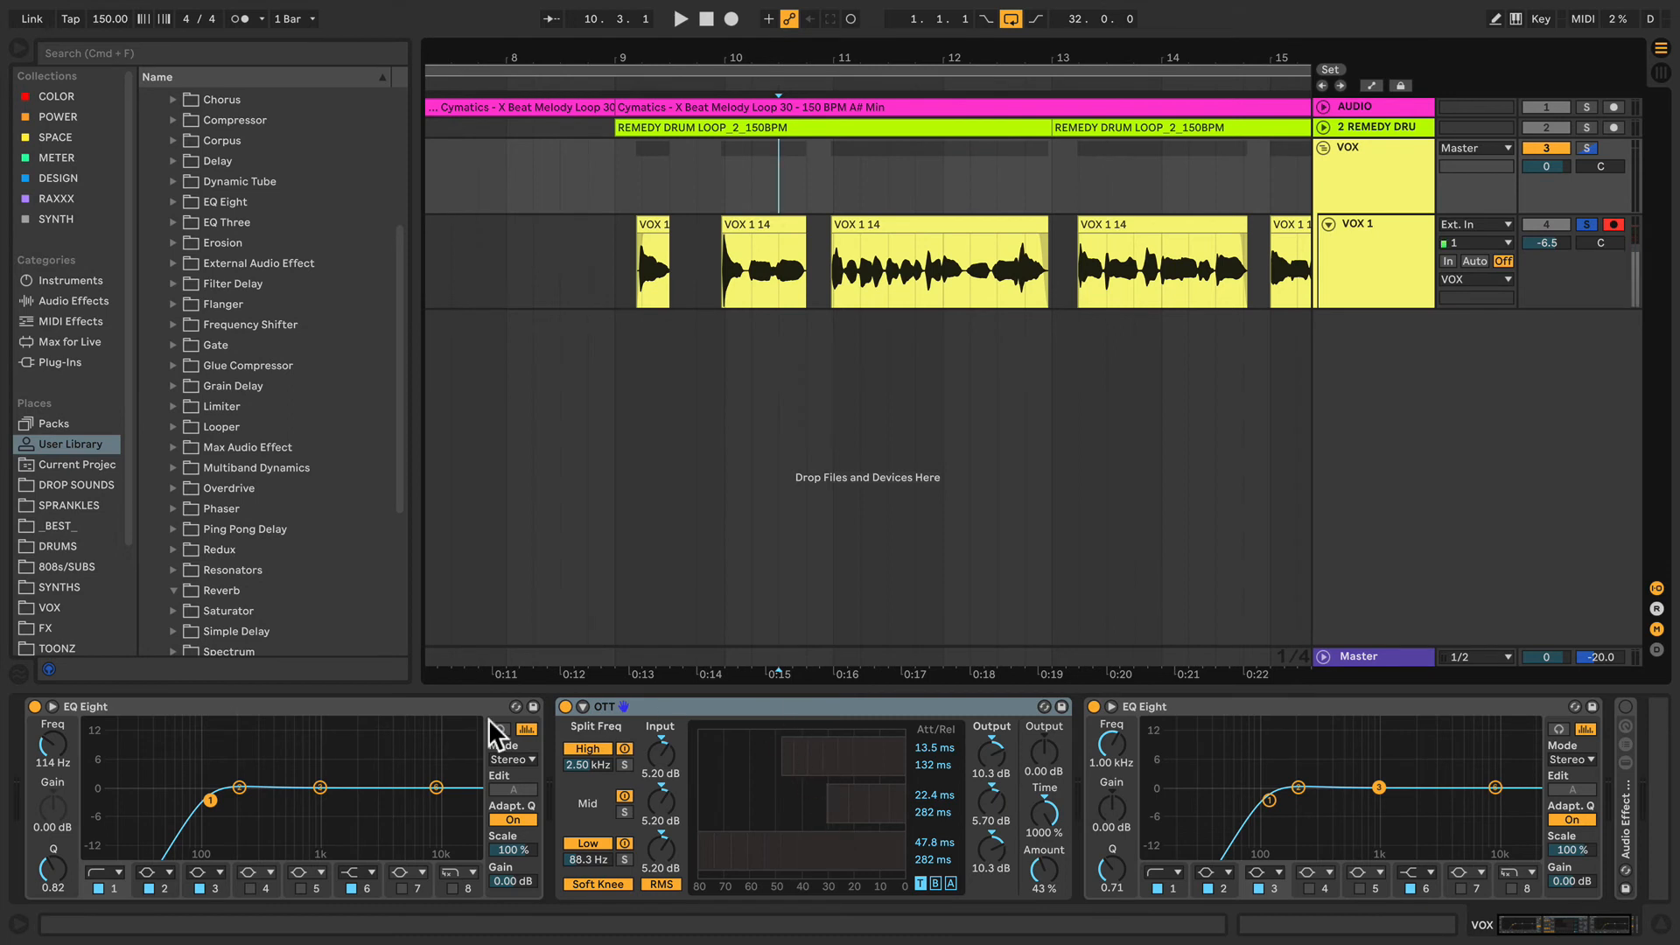
key("space")
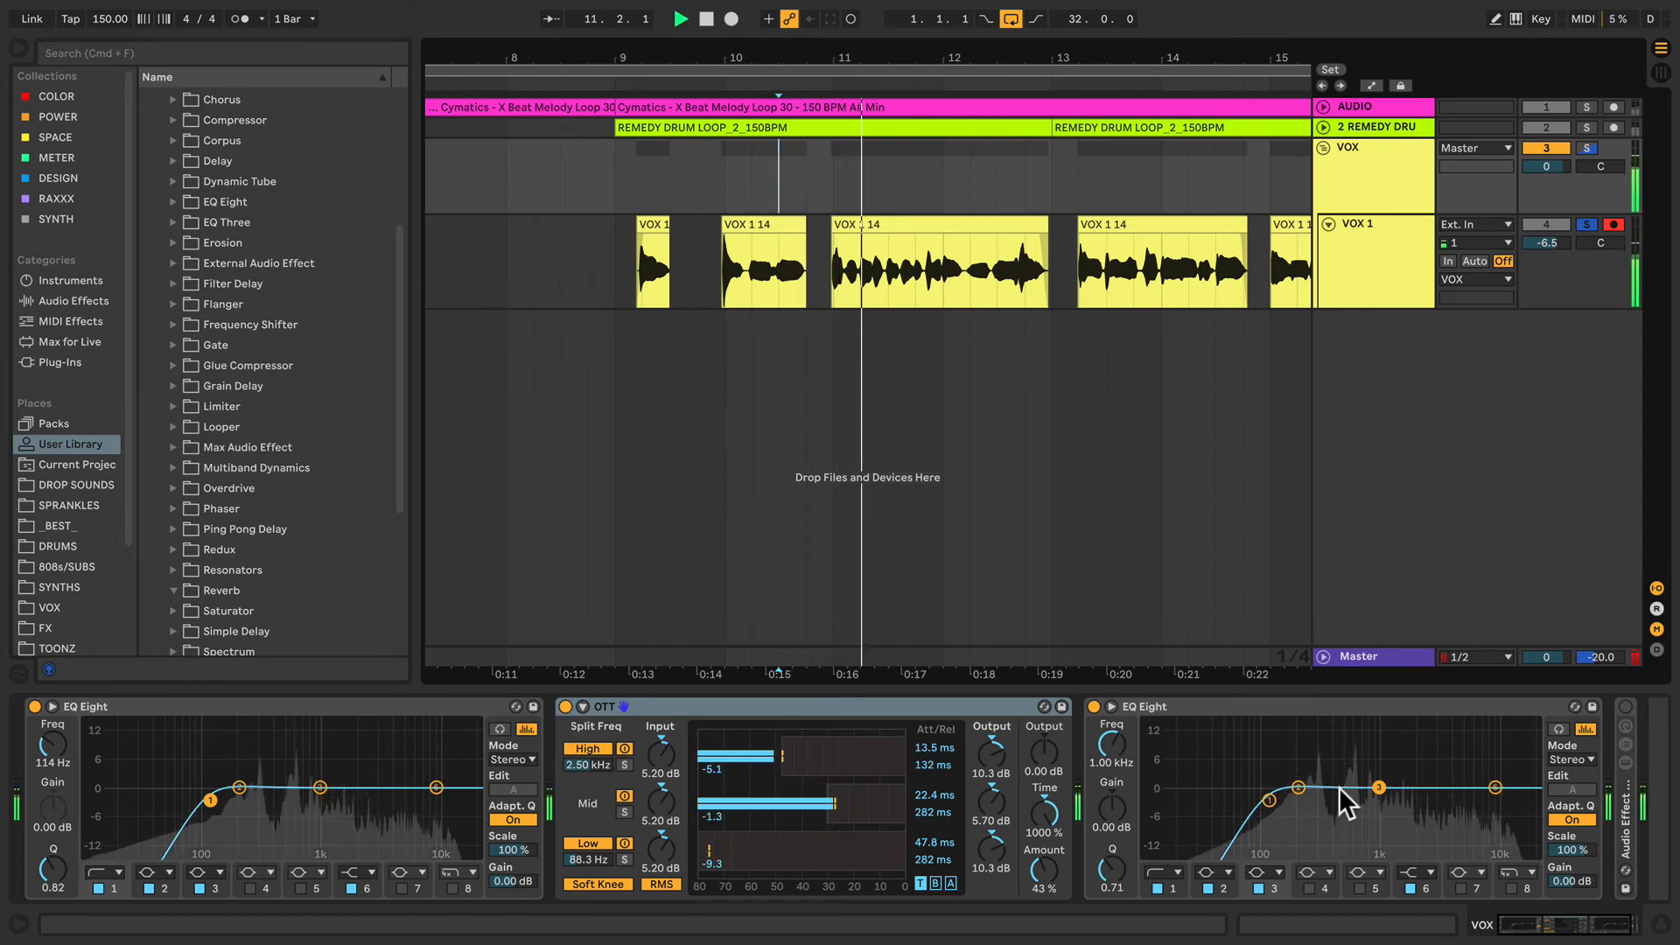
left_click_drag(1379, 788, 1437, 776)
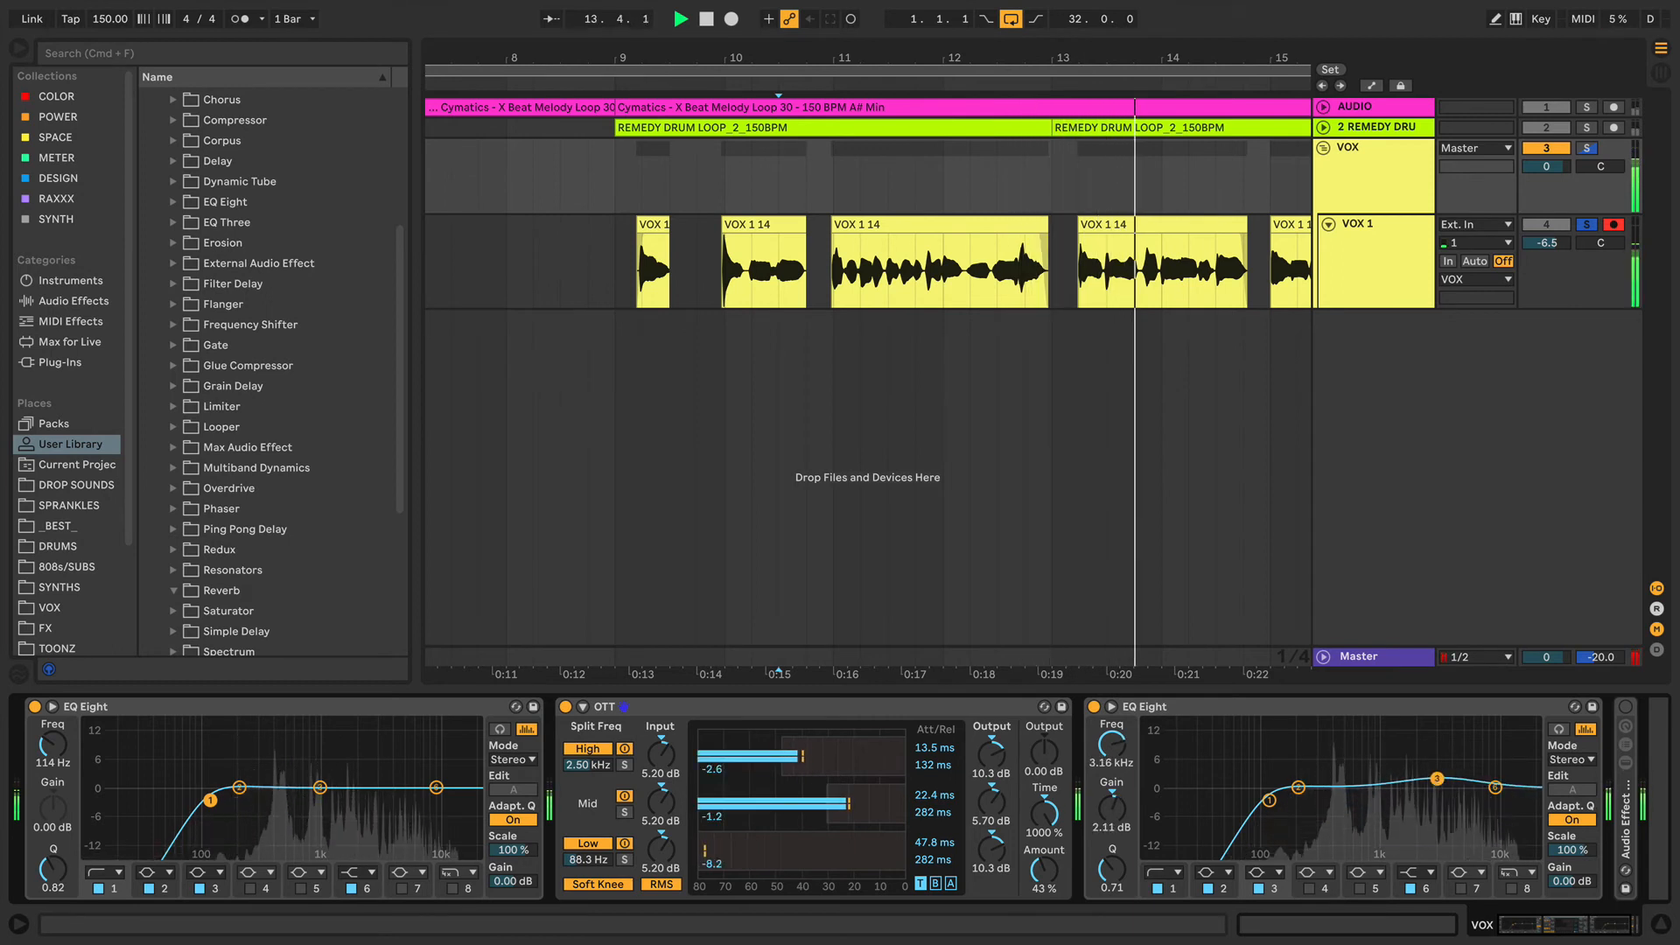
key("space")
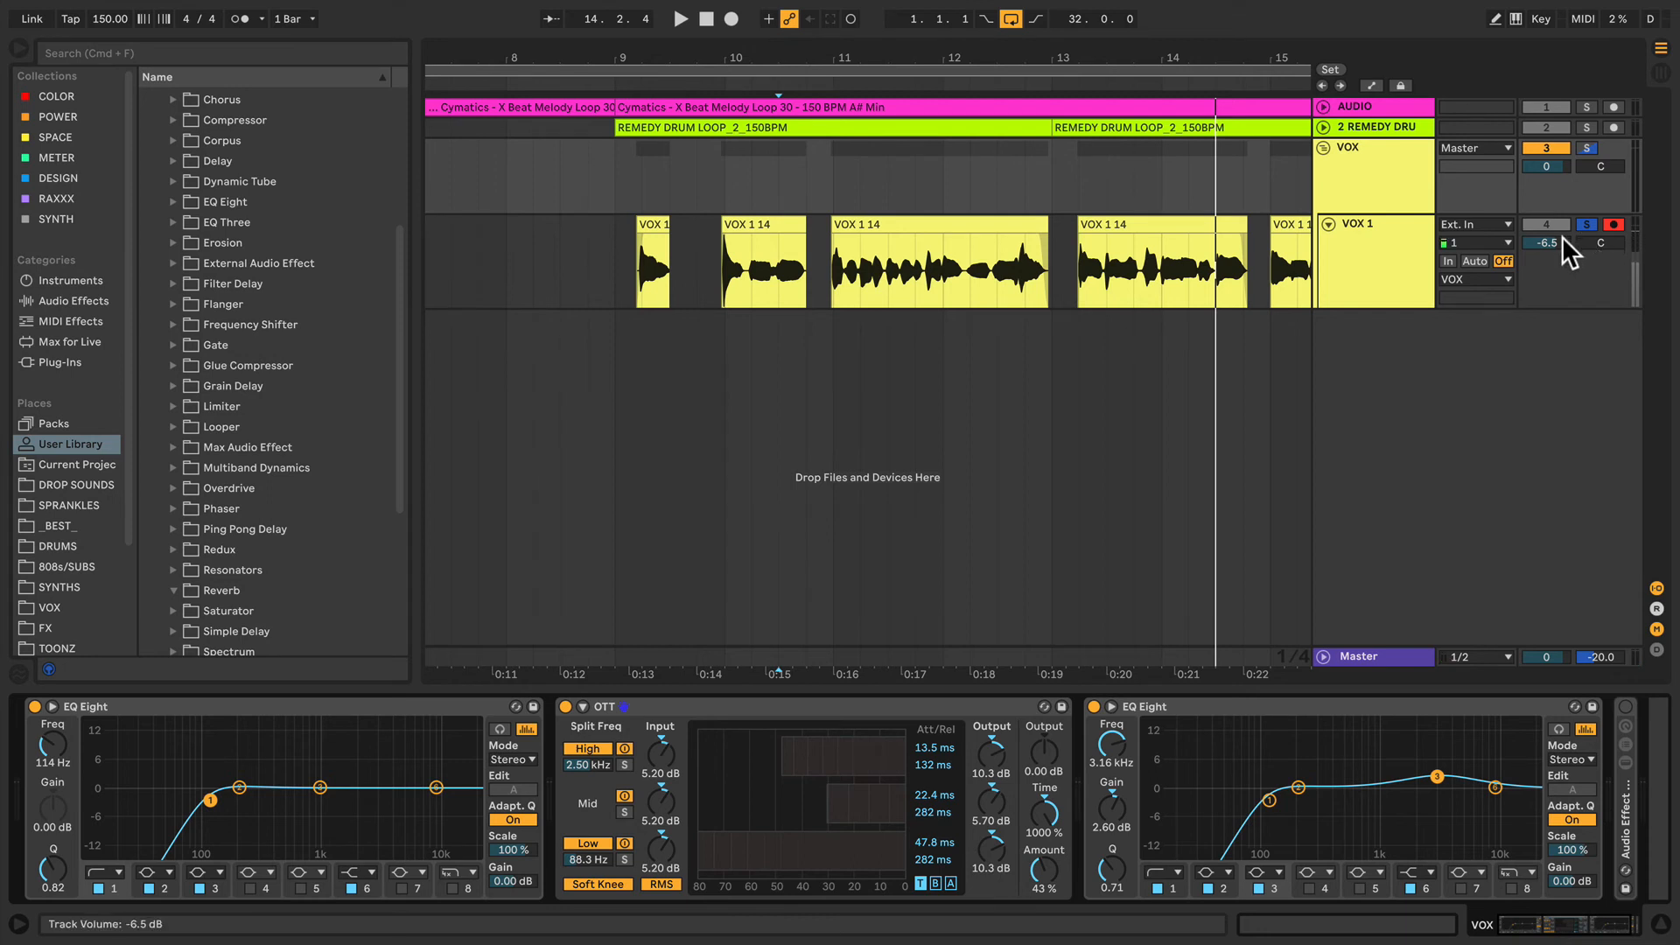
Lower the VOX 1 track's volume to -14.1 dB and audition the vocal briefly
left_click_drag(1562, 234, 1562, 238)
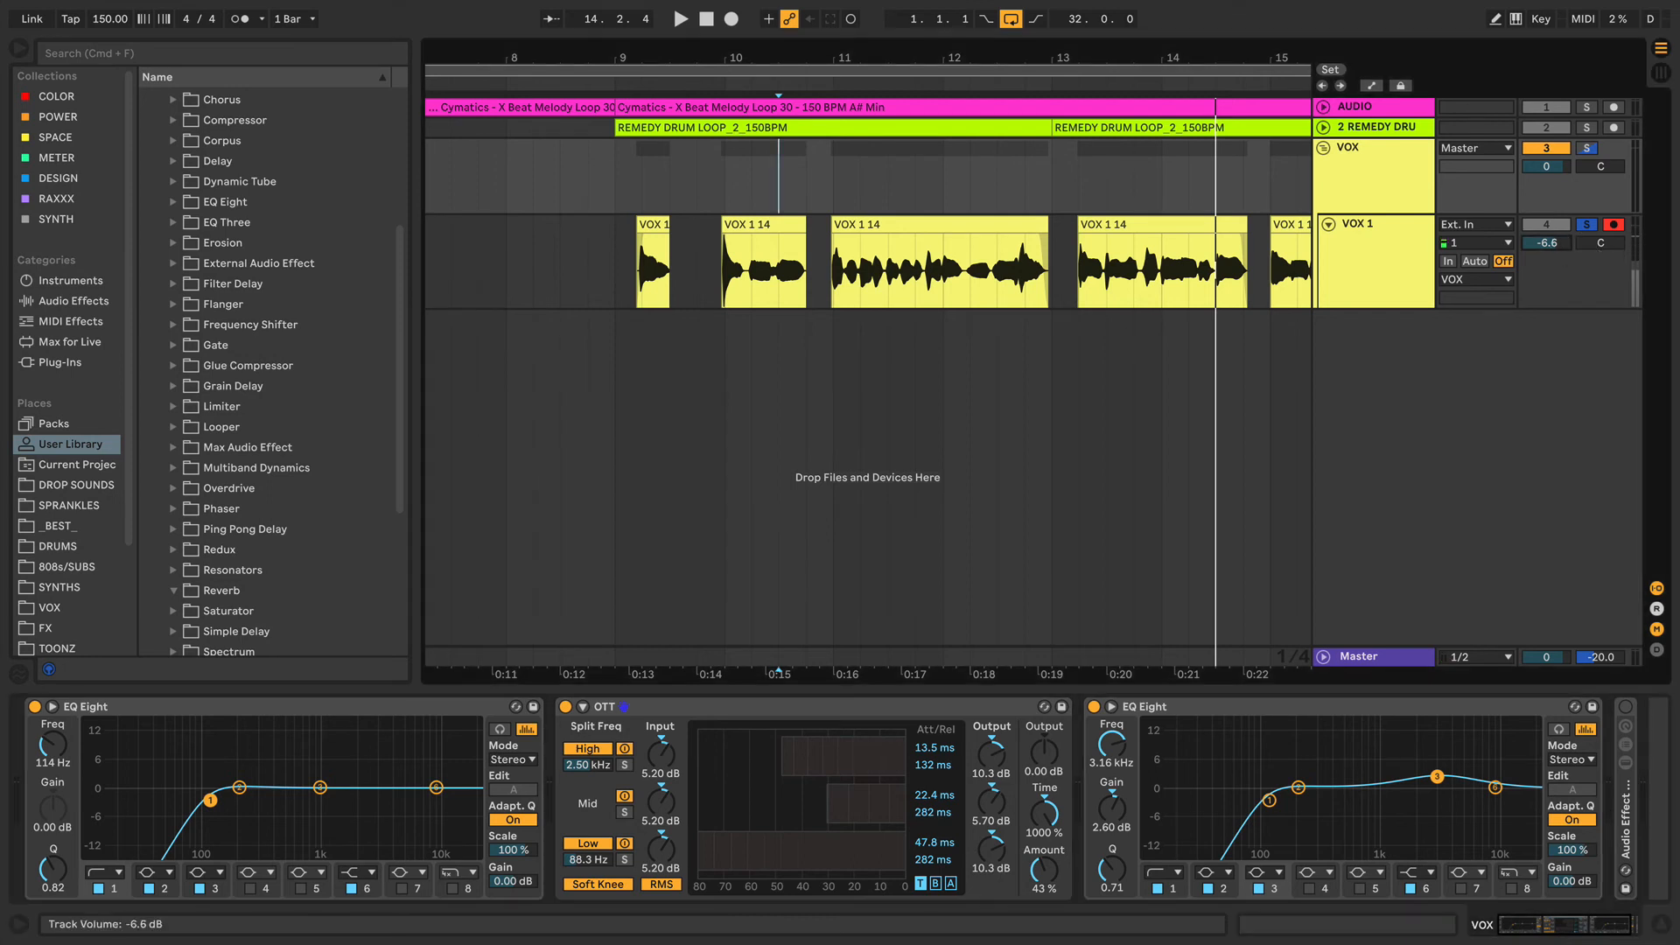
left_click(1002, 724)
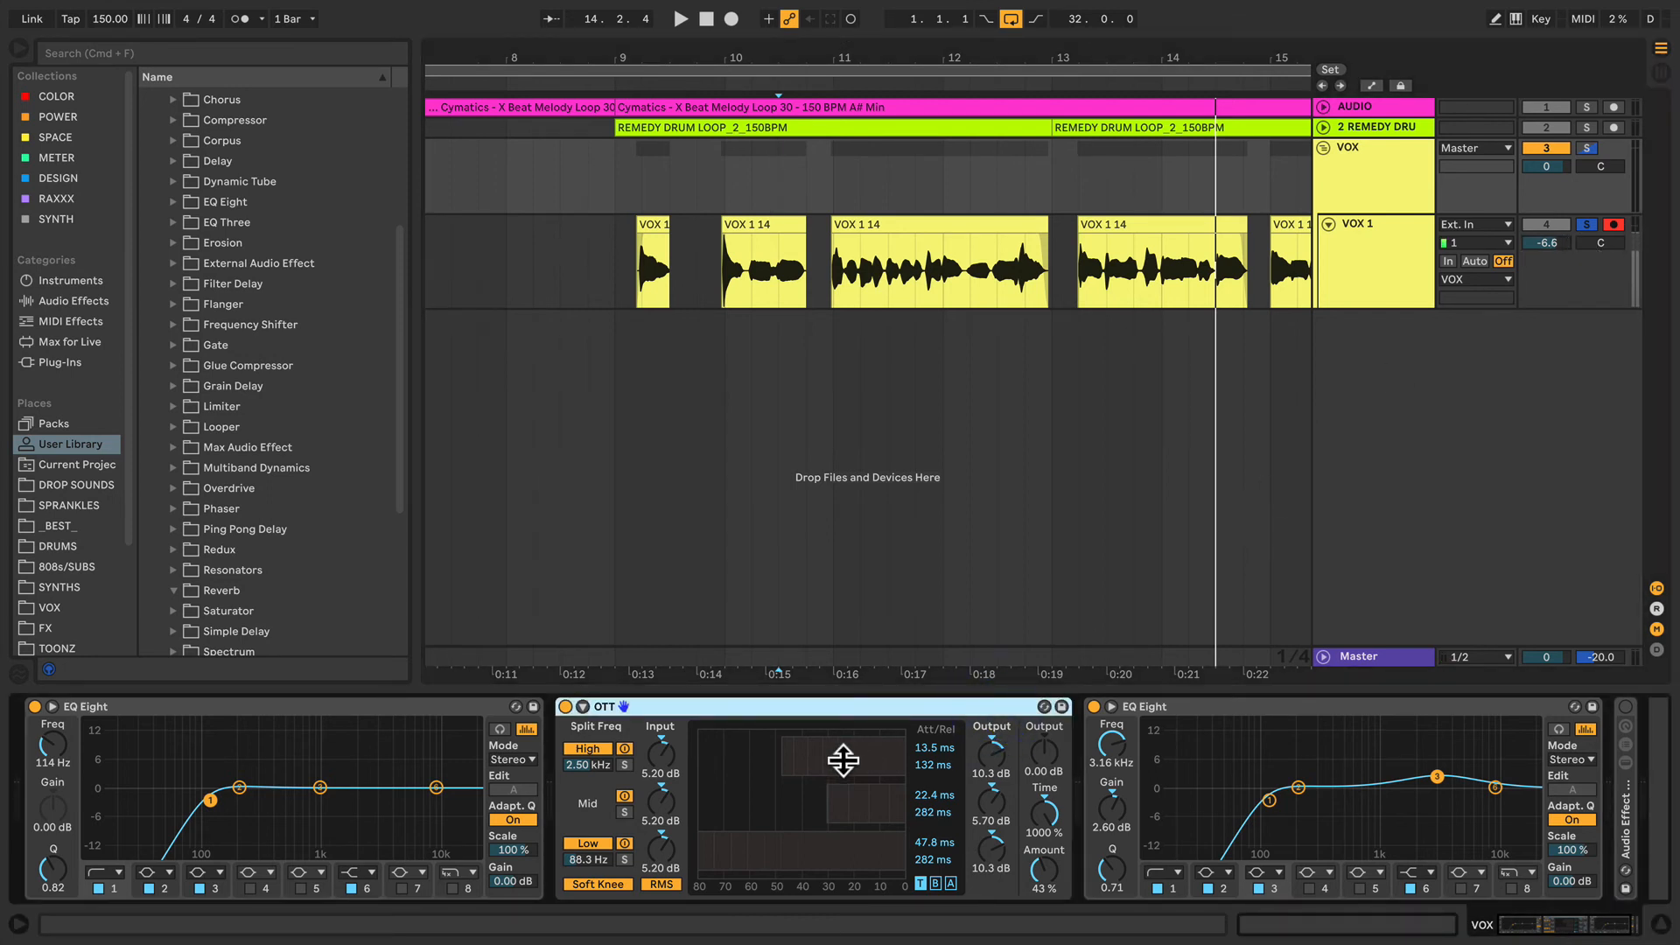
left_click(987, 771)
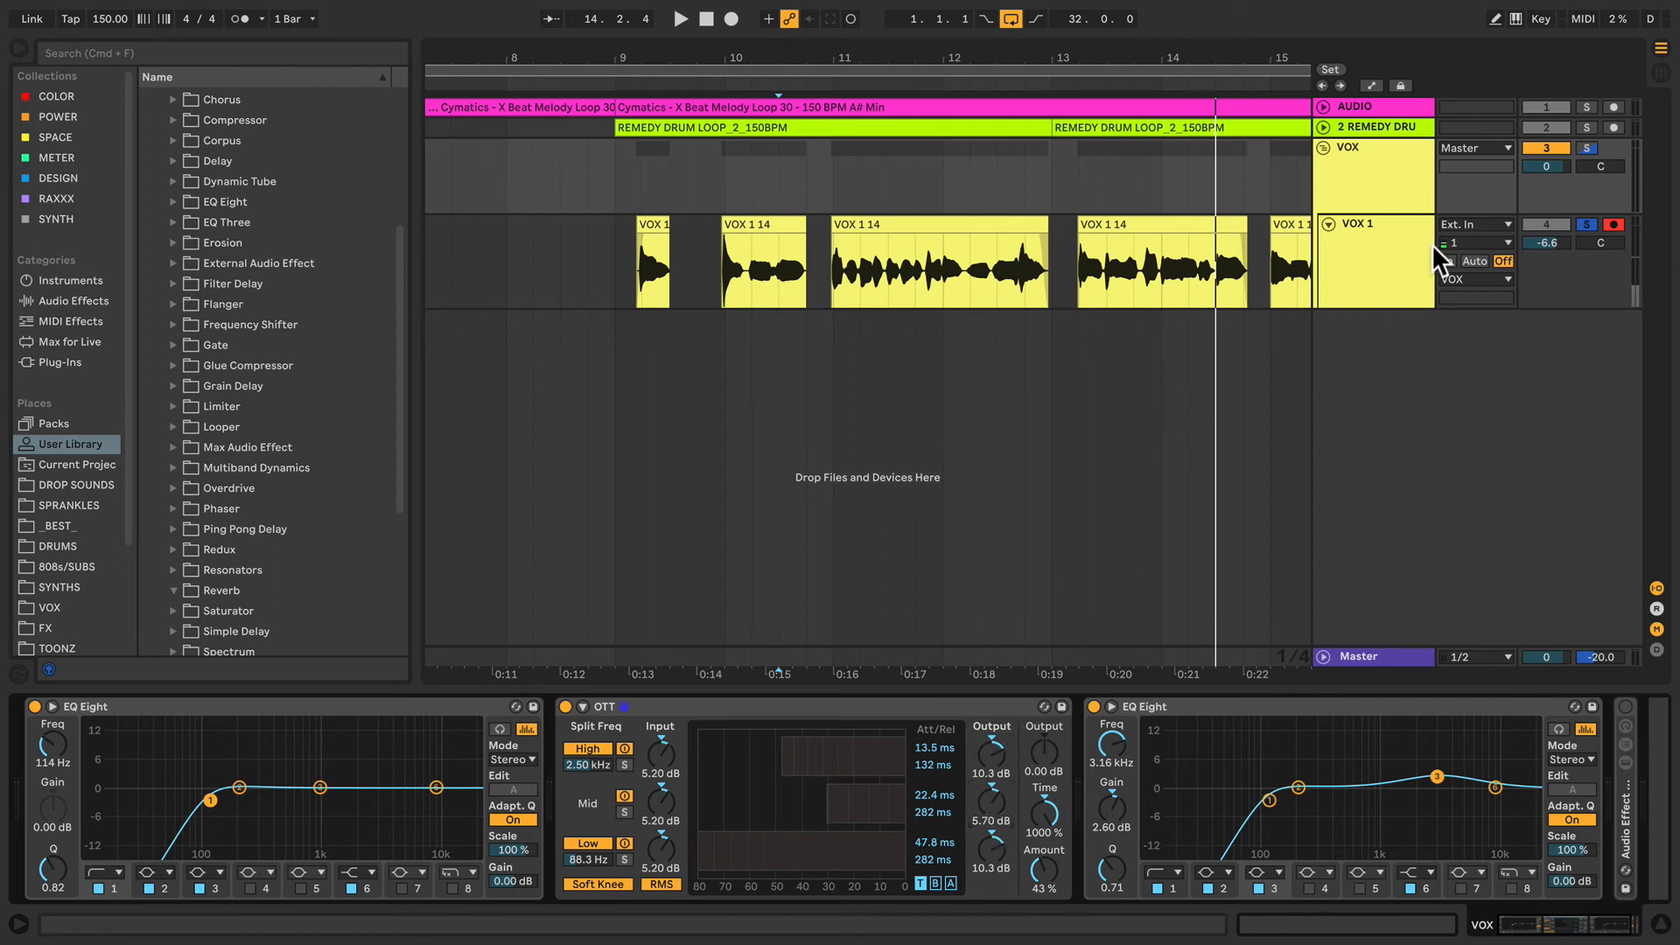
left_click(982, 705)
left_click_drag(1546, 240, 1546, 262)
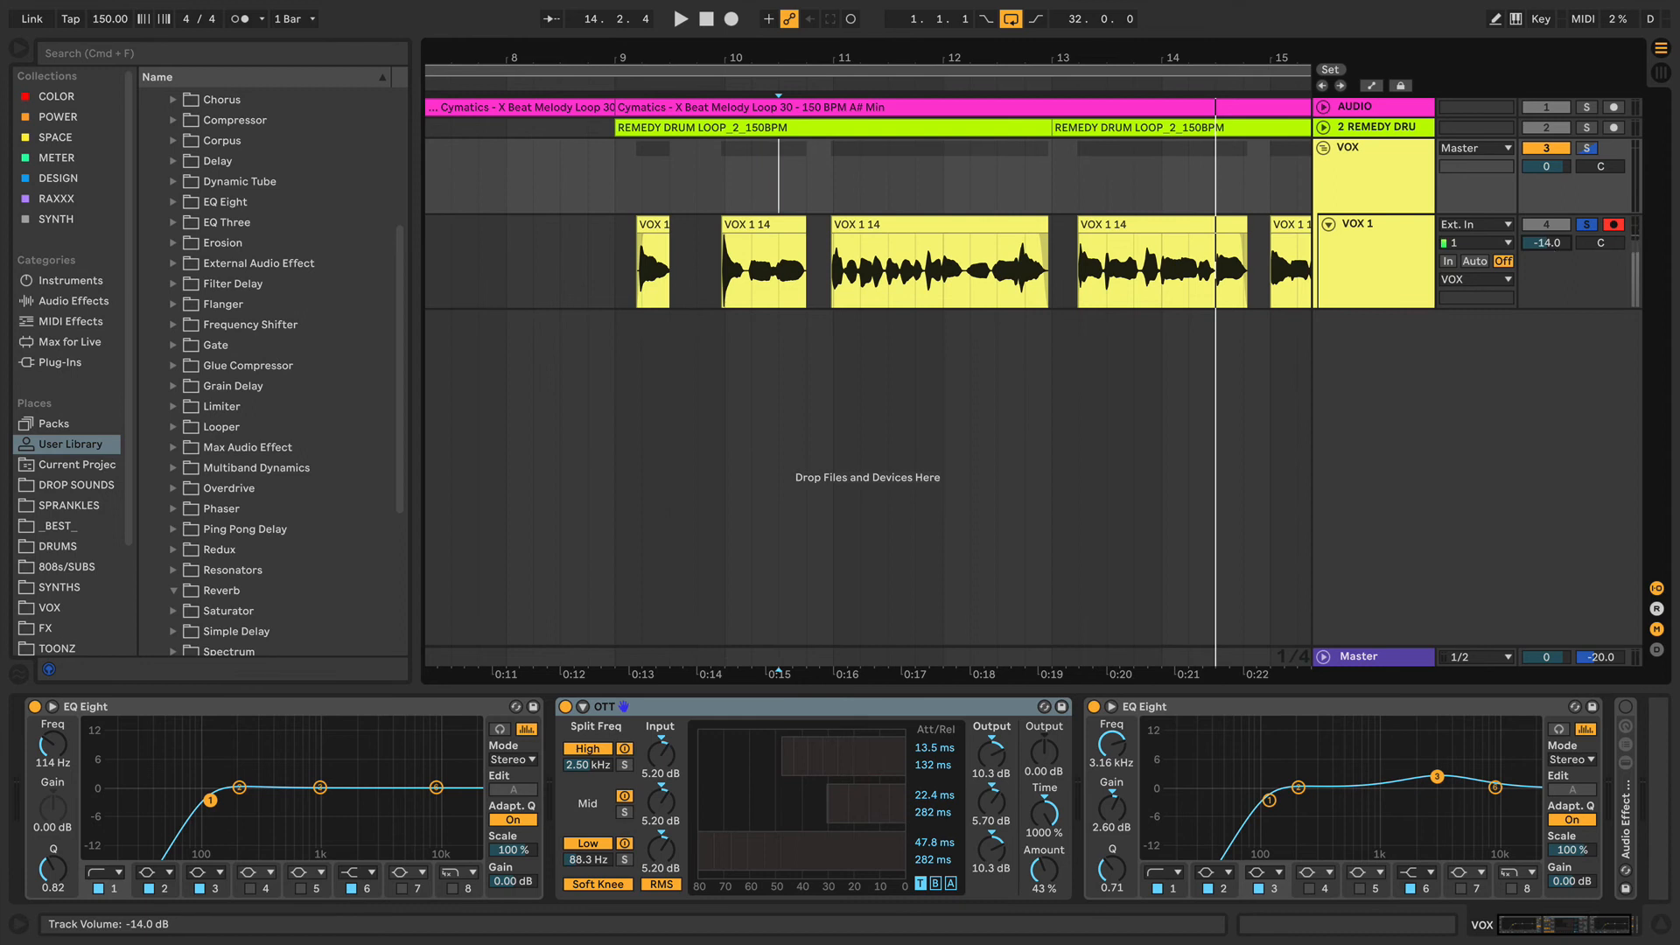
key("space")
left_click_drag(1546, 243, 1543, 243)
key("space")
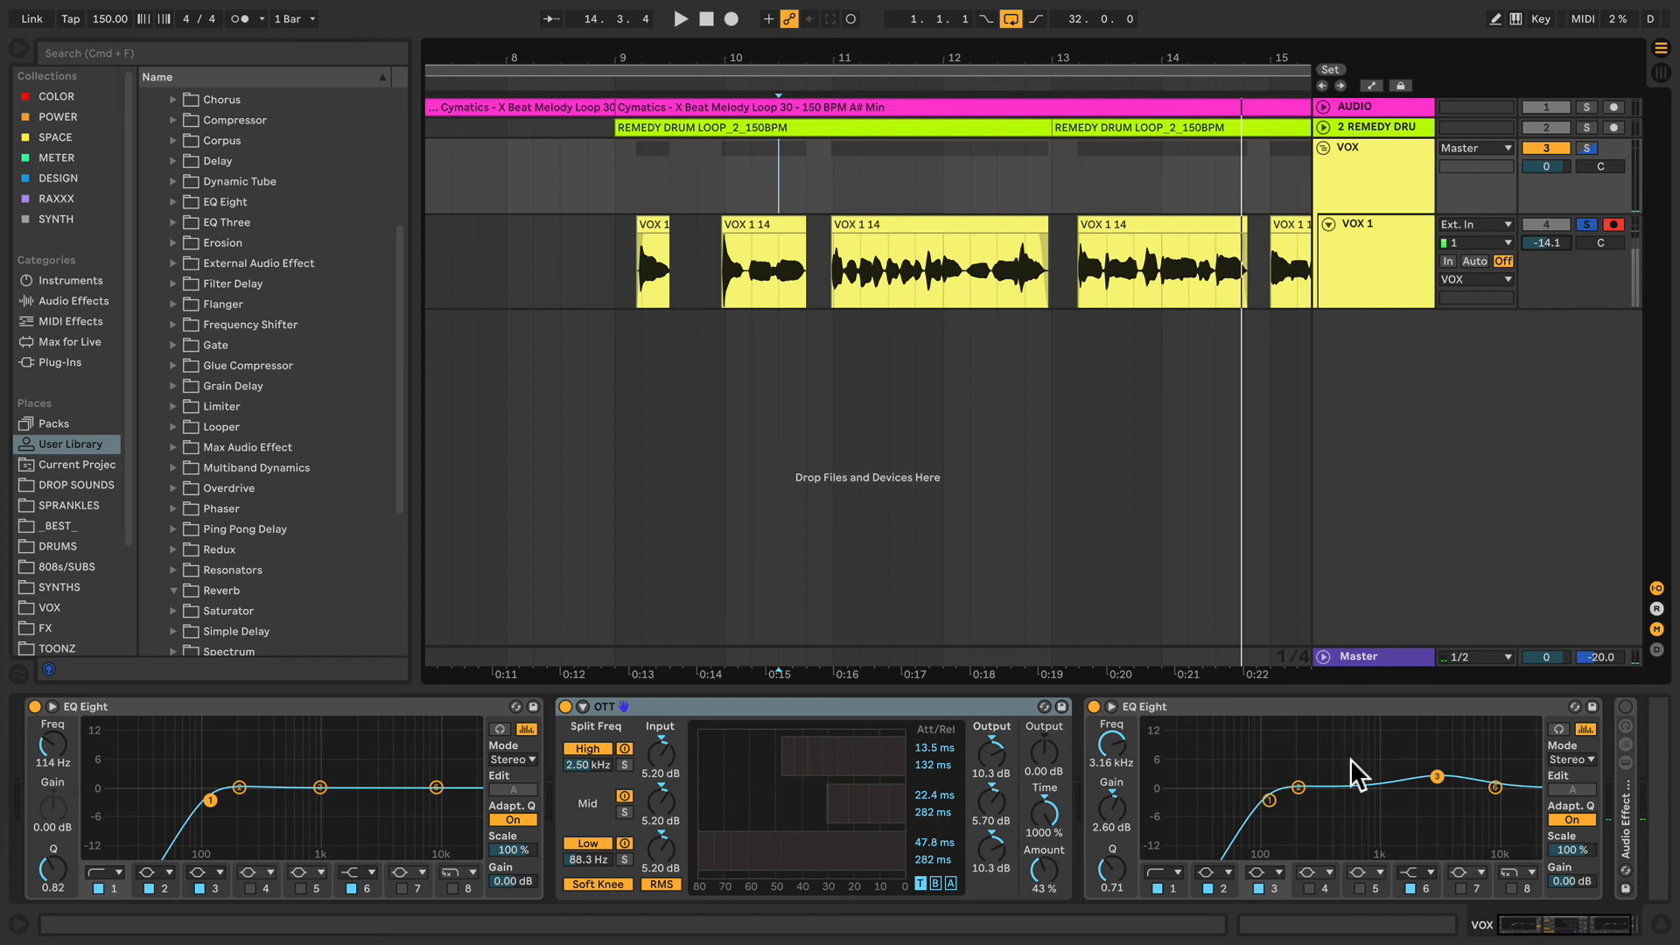
Turn on the audio effect rack after the second EQ Eight and play the vocal through it
left_click(1625, 706)
key("space")
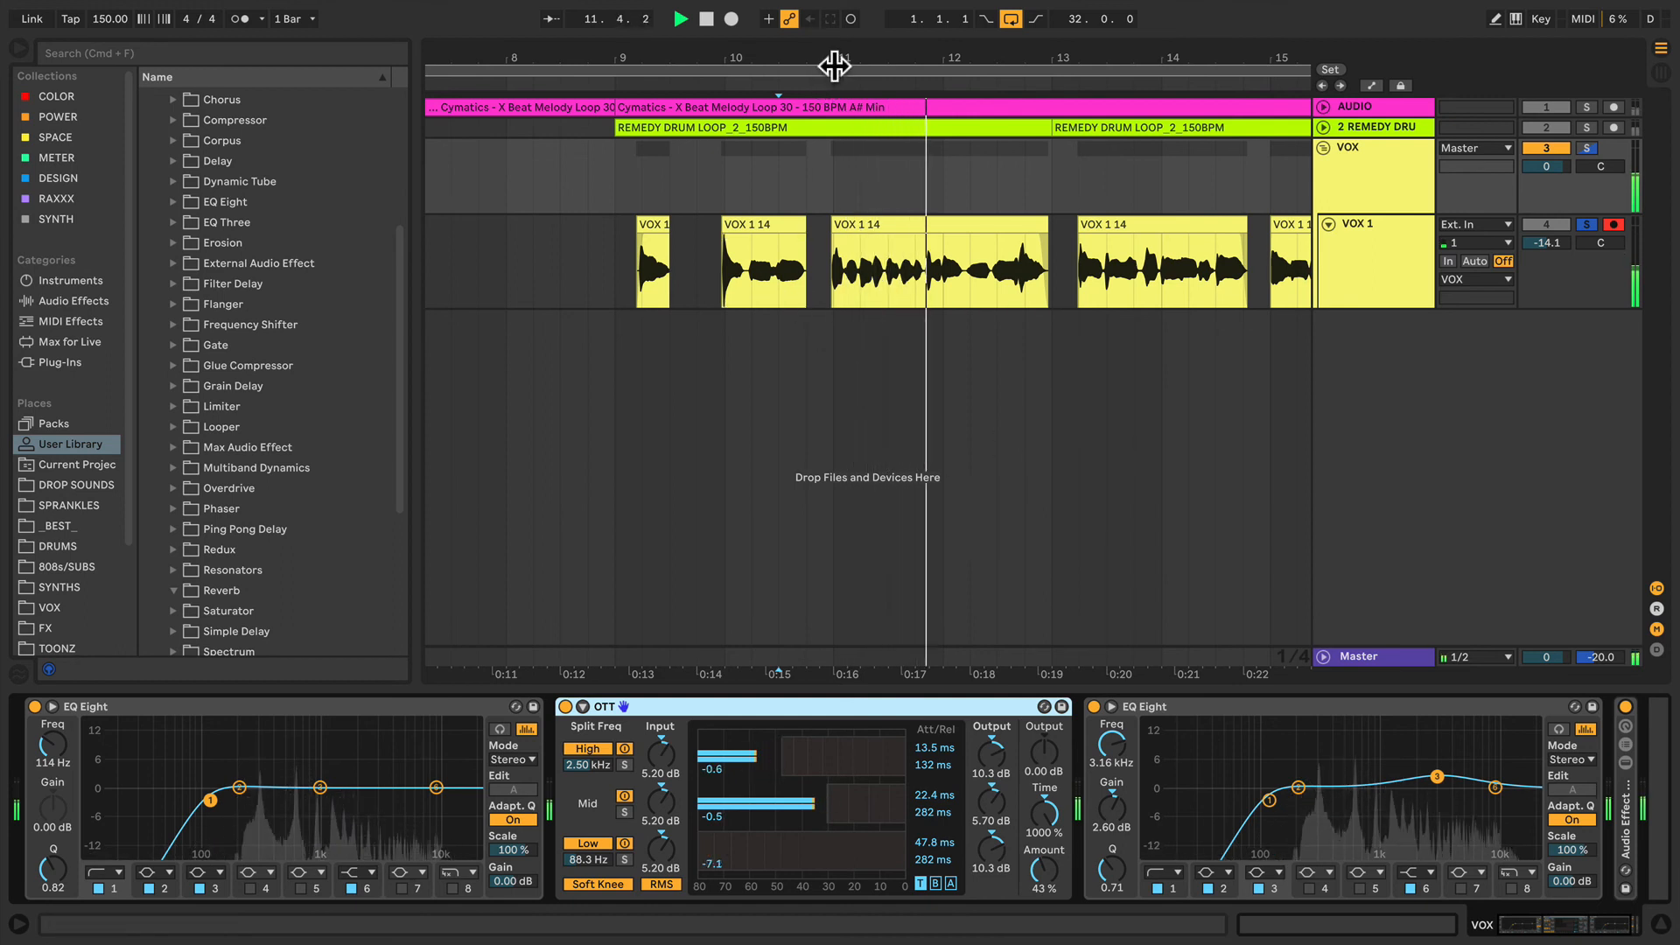
left_click_drag(838, 66, 838, 40)
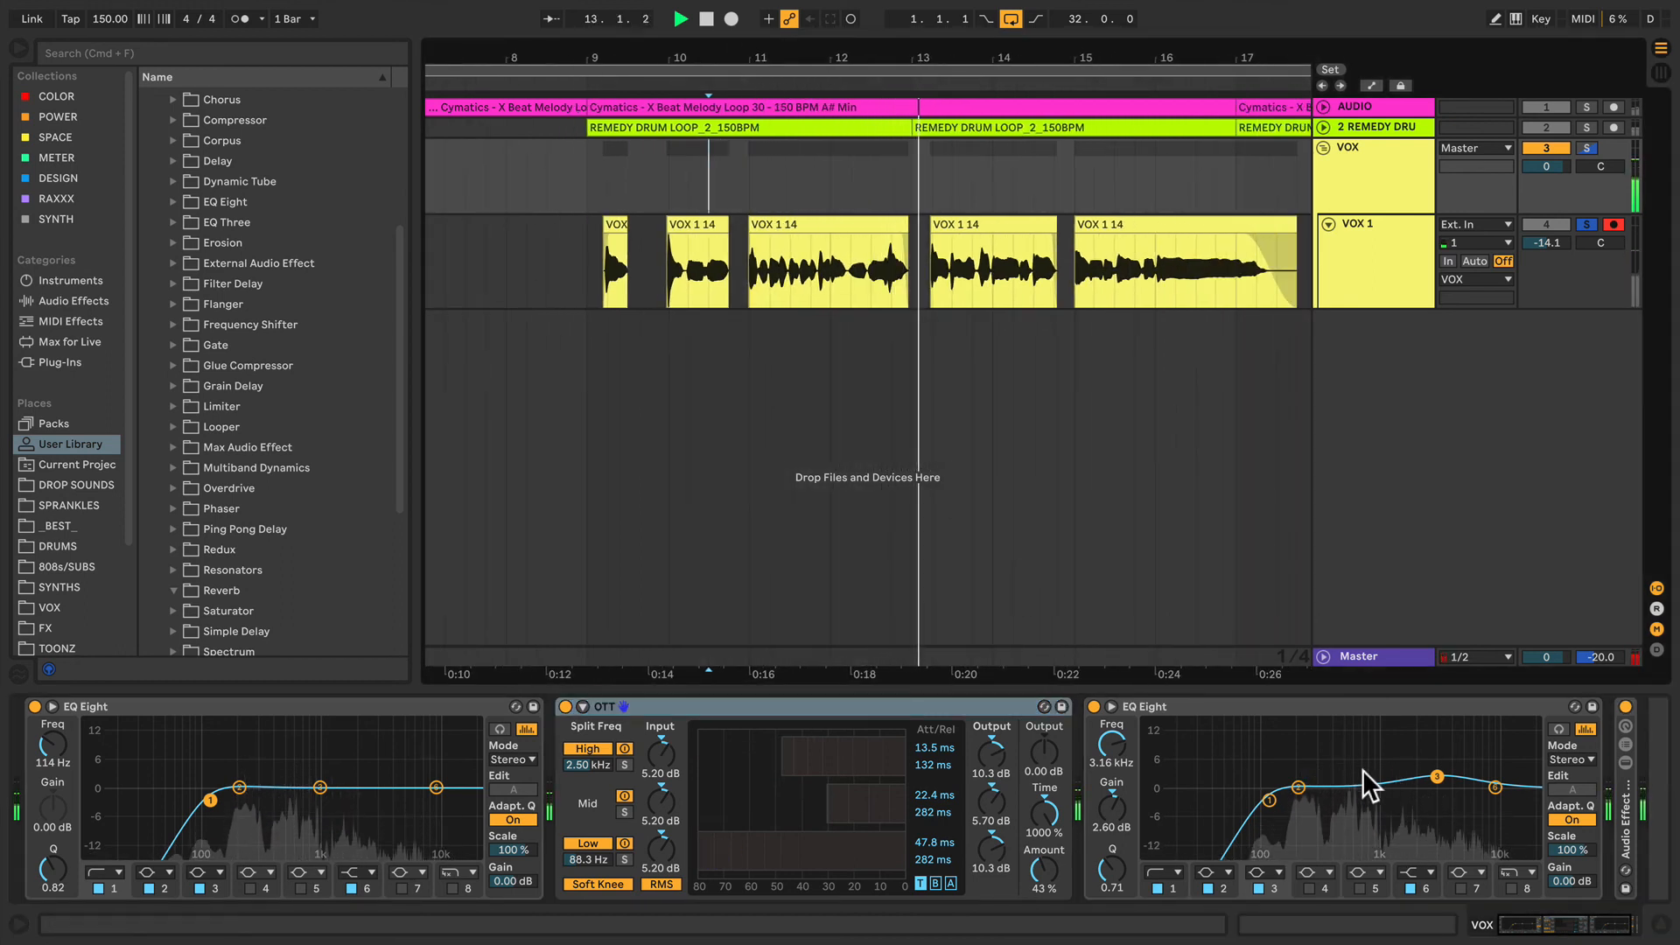
Take VOX 1 out of solo and play the full mix from bar 9
left_click(1586, 224)
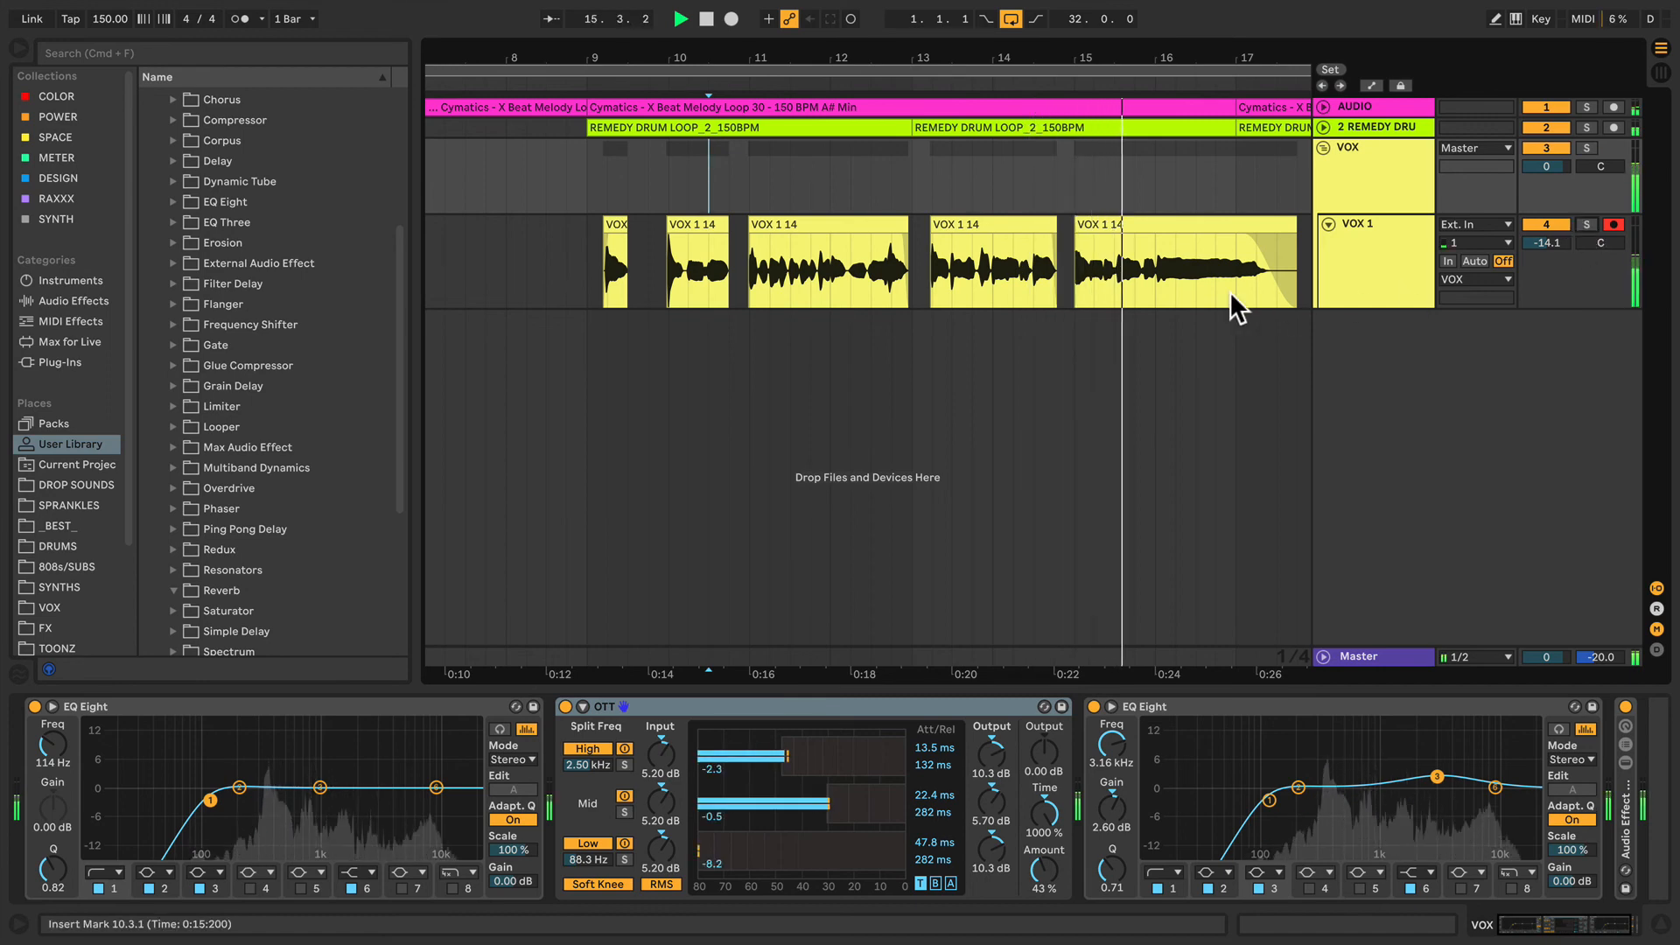
left_click_drag(1081, 63, 792, 17)
left_click(631, 275)
key("space")
key("space")
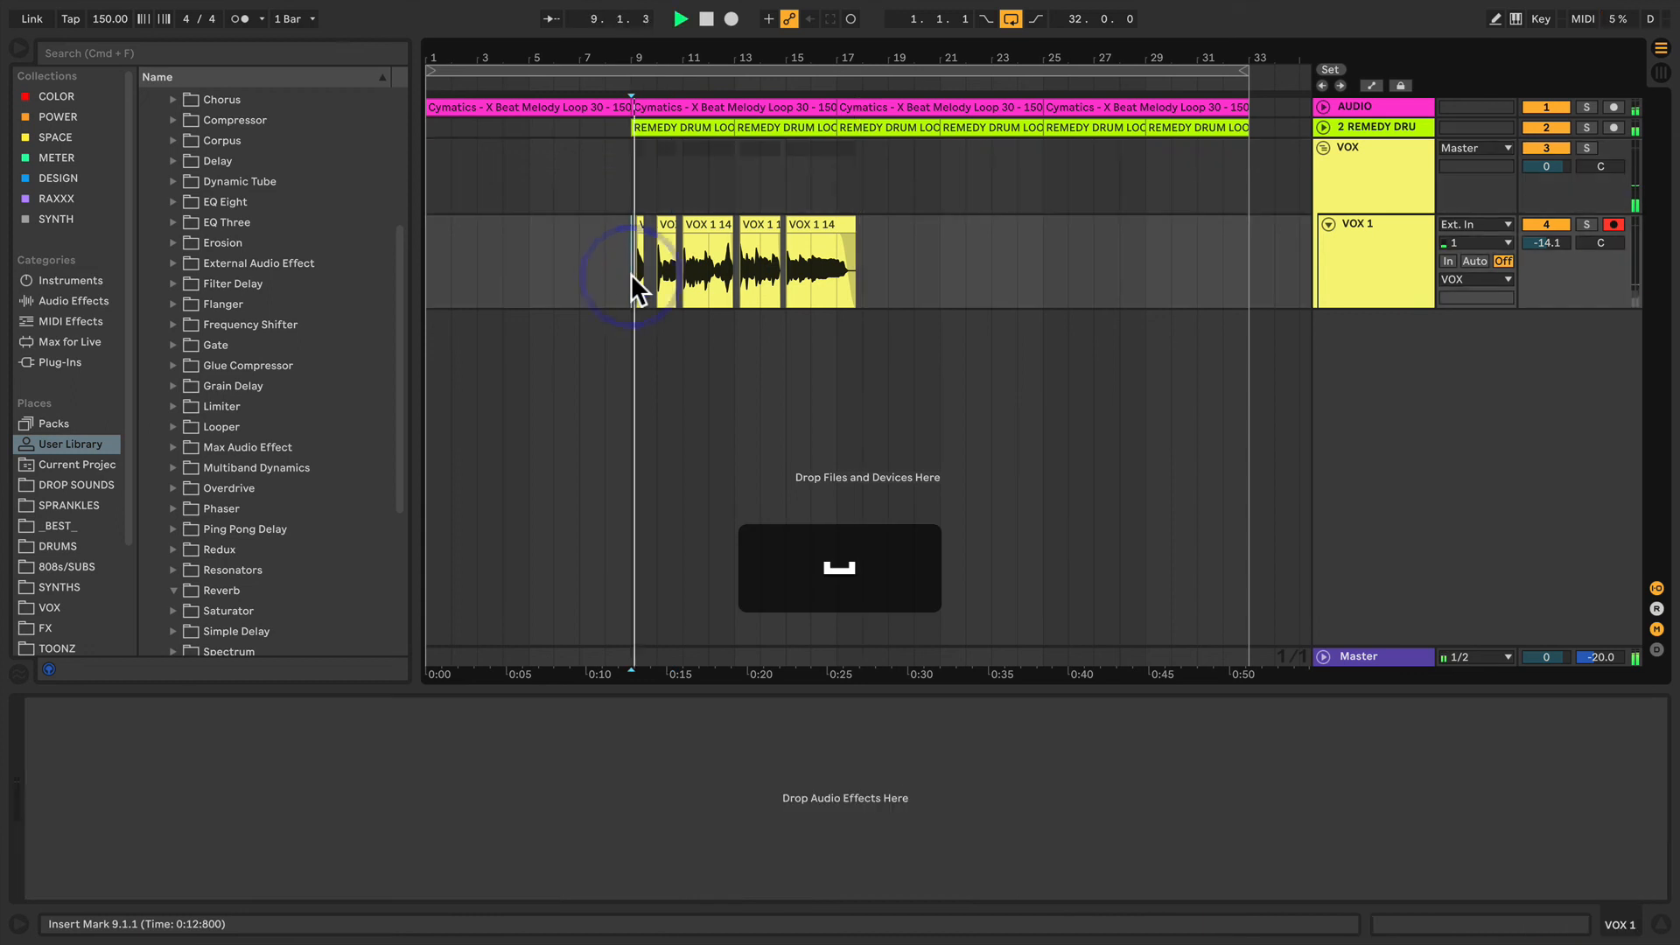
Show the VOX group's devices and raise OTT's Amount to 54% while the mix plays
left_click(634, 188)
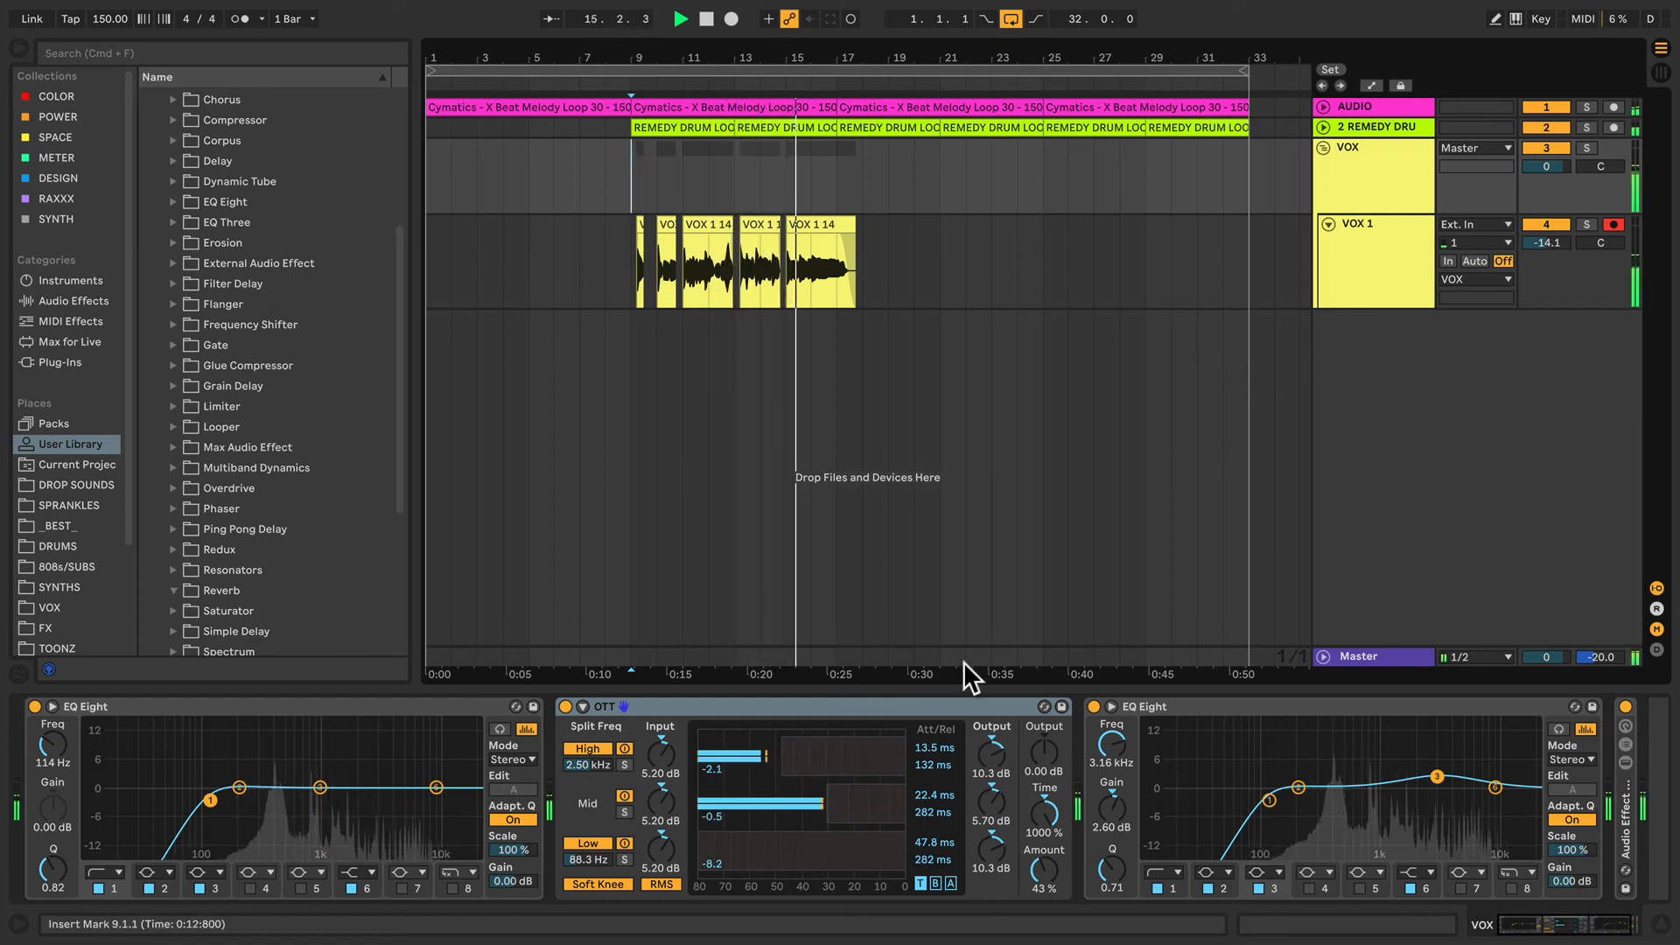
mouse_move(1044, 869)
left_mouse_down()
mouse_move(1044, 888)
mouse_move(1044, 850)
left_mouse_up()
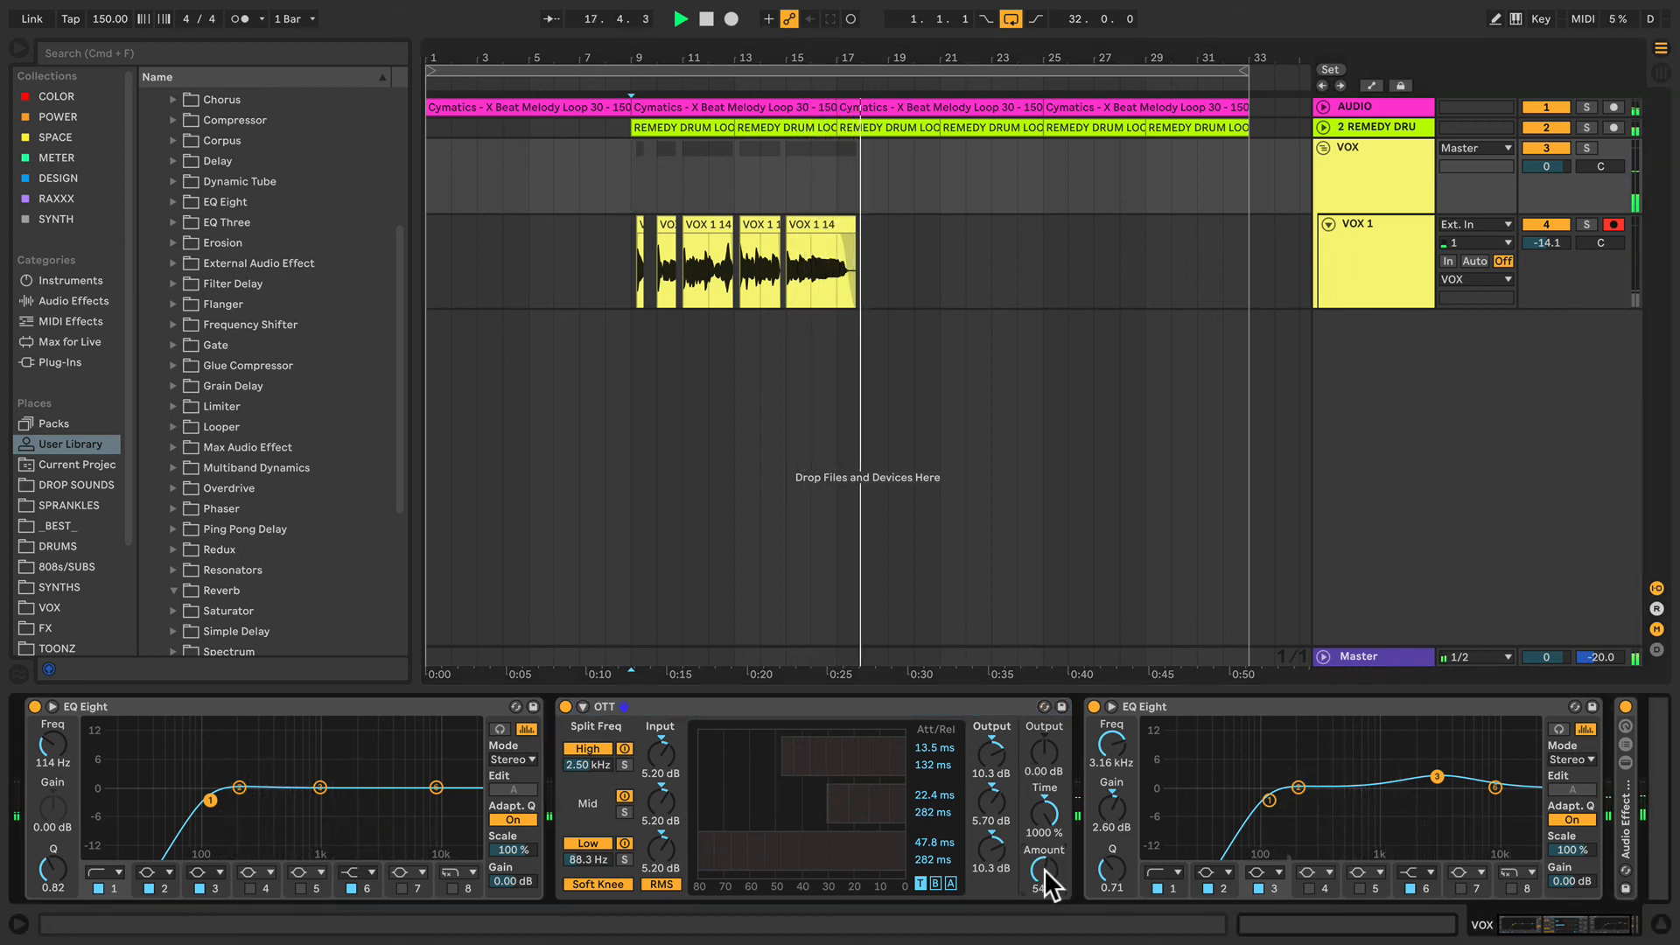
key("space")
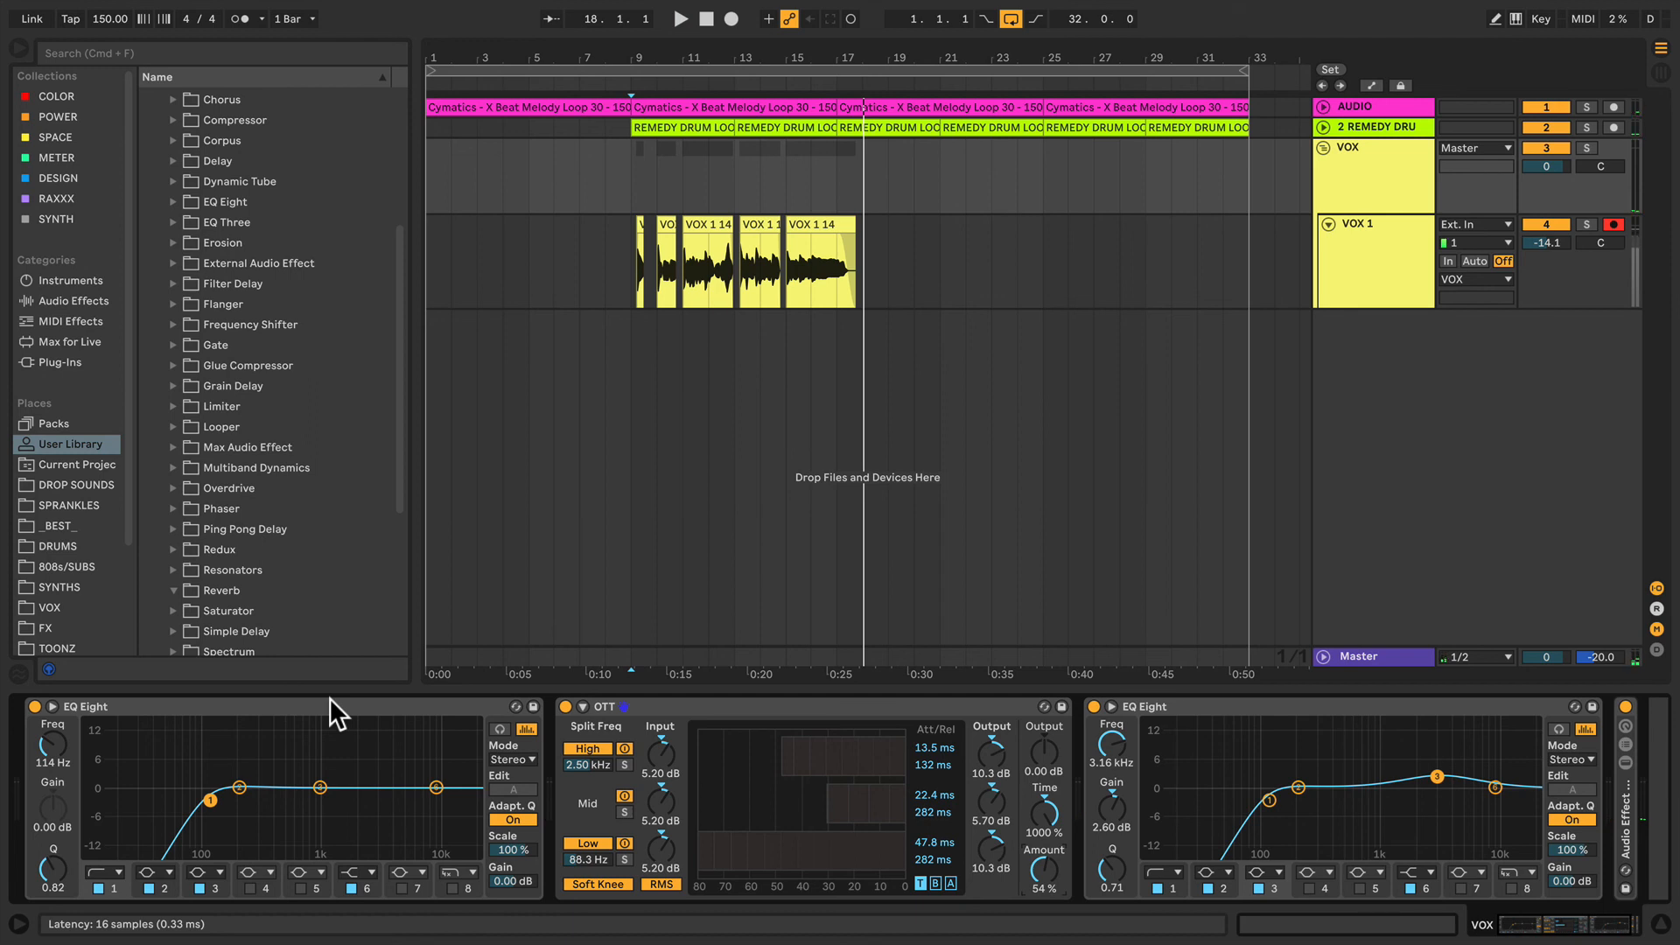
Review the VOX group's device chain, selecting both EQ Eights, OTT and the effect rack
left_click(653, 706)
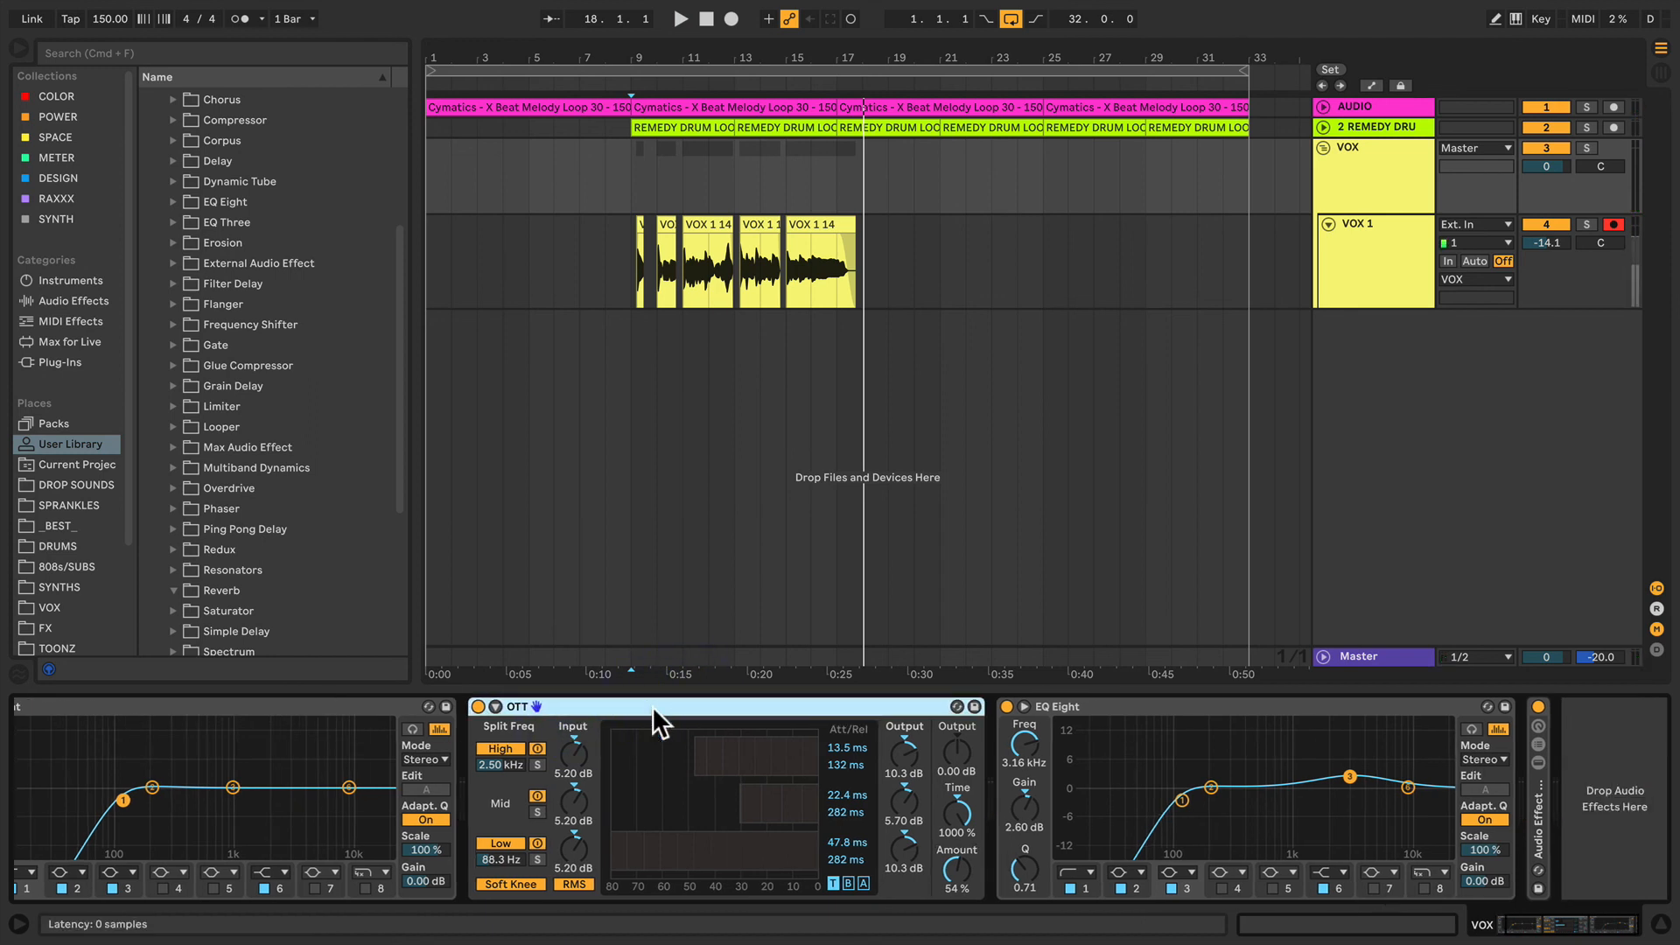
scroll(653, 706, "up", 2)
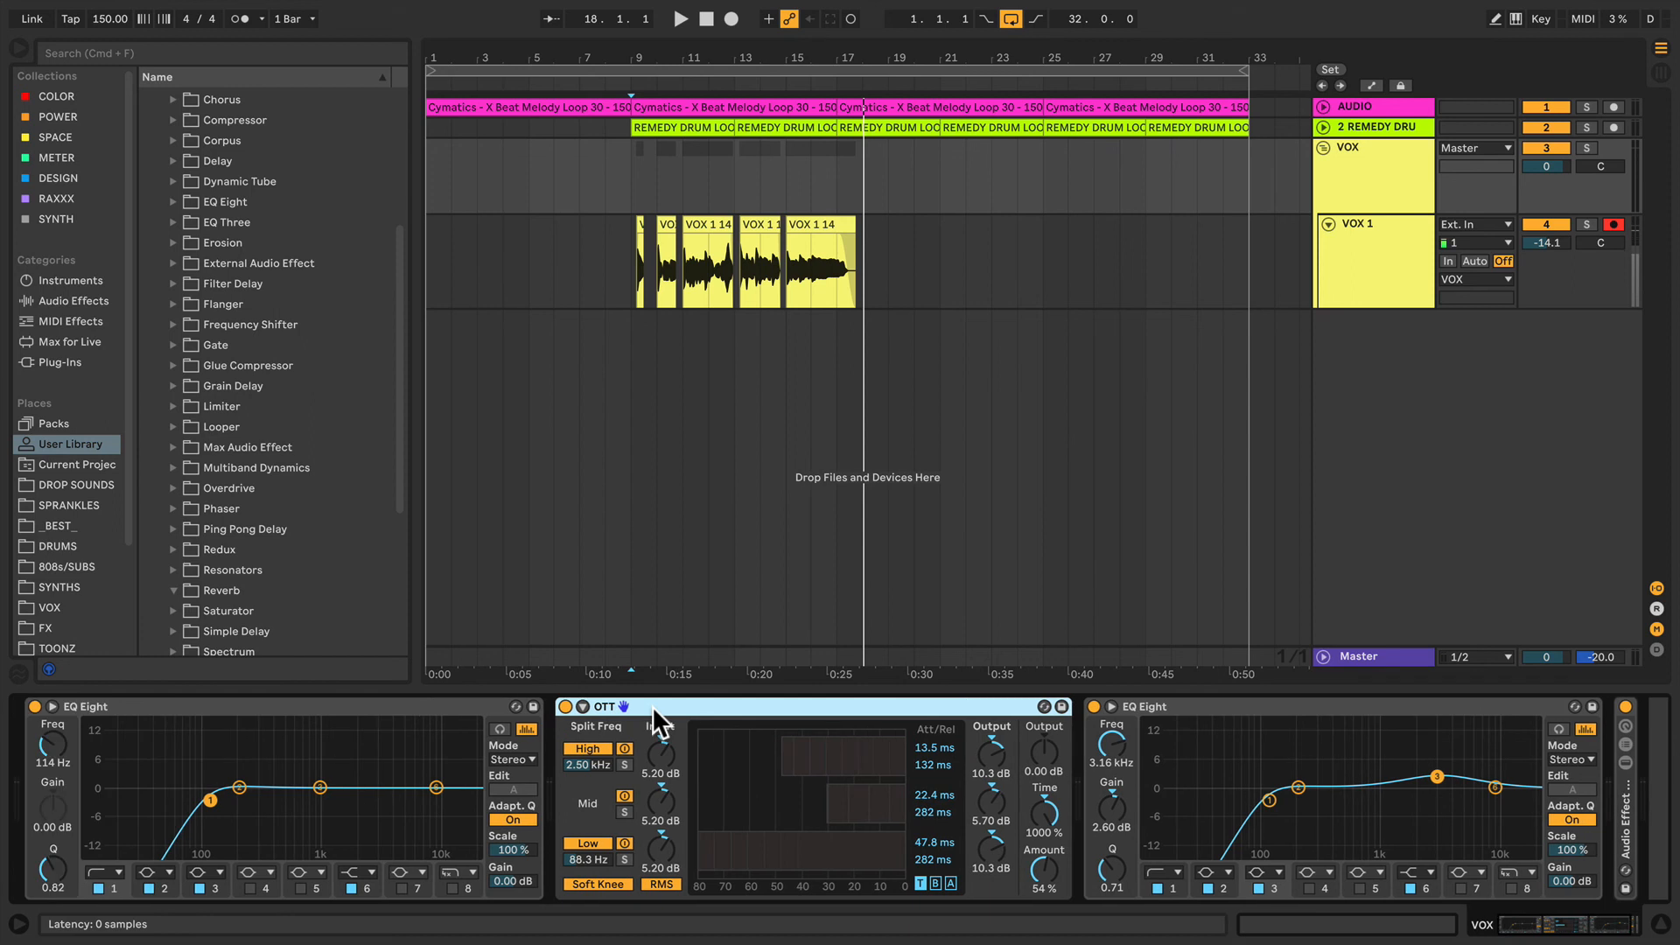
left_click(441, 702)
key("shift")
left_click(1313, 705, "shift")
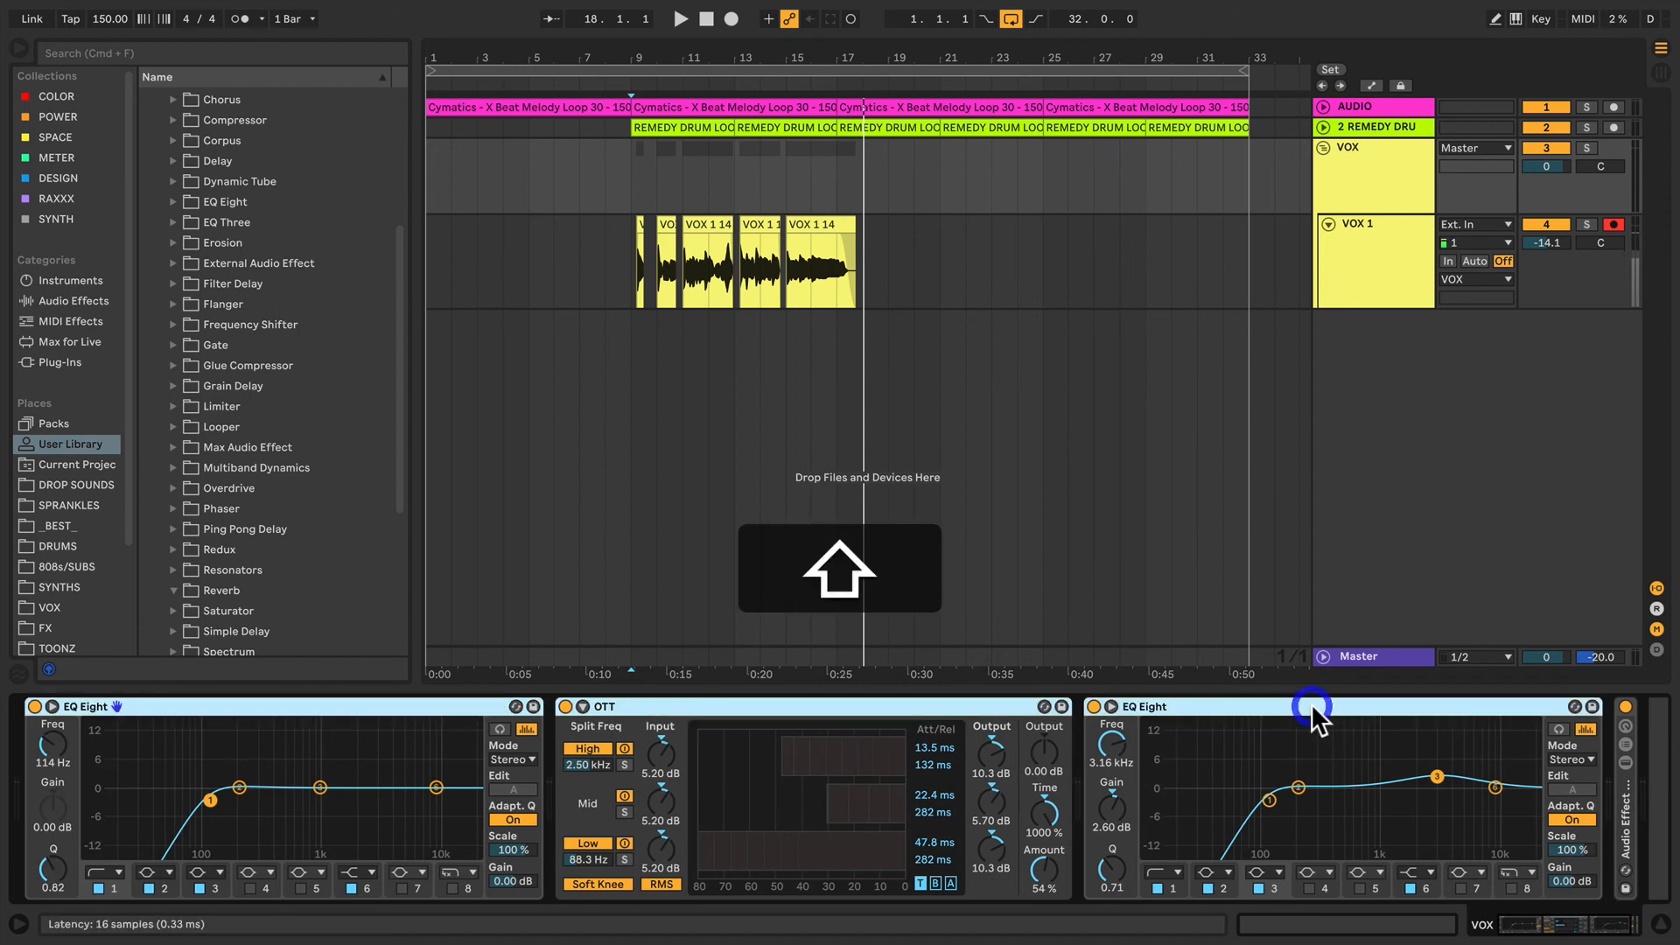
left_click(1621, 810)
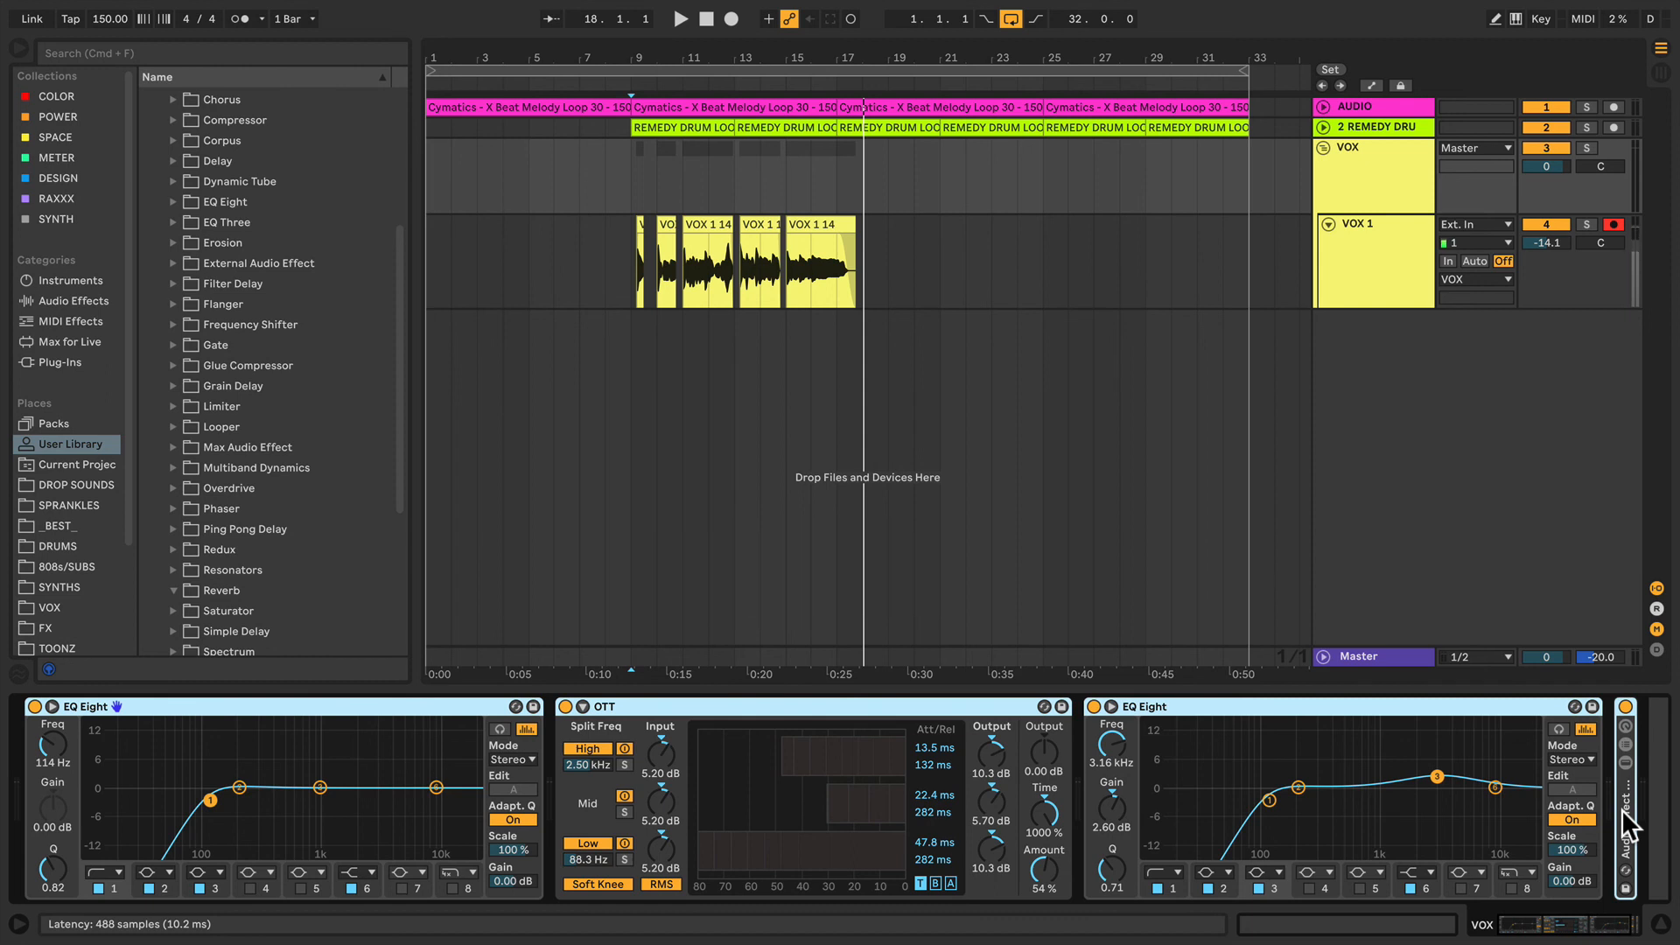
left_click(283, 714)
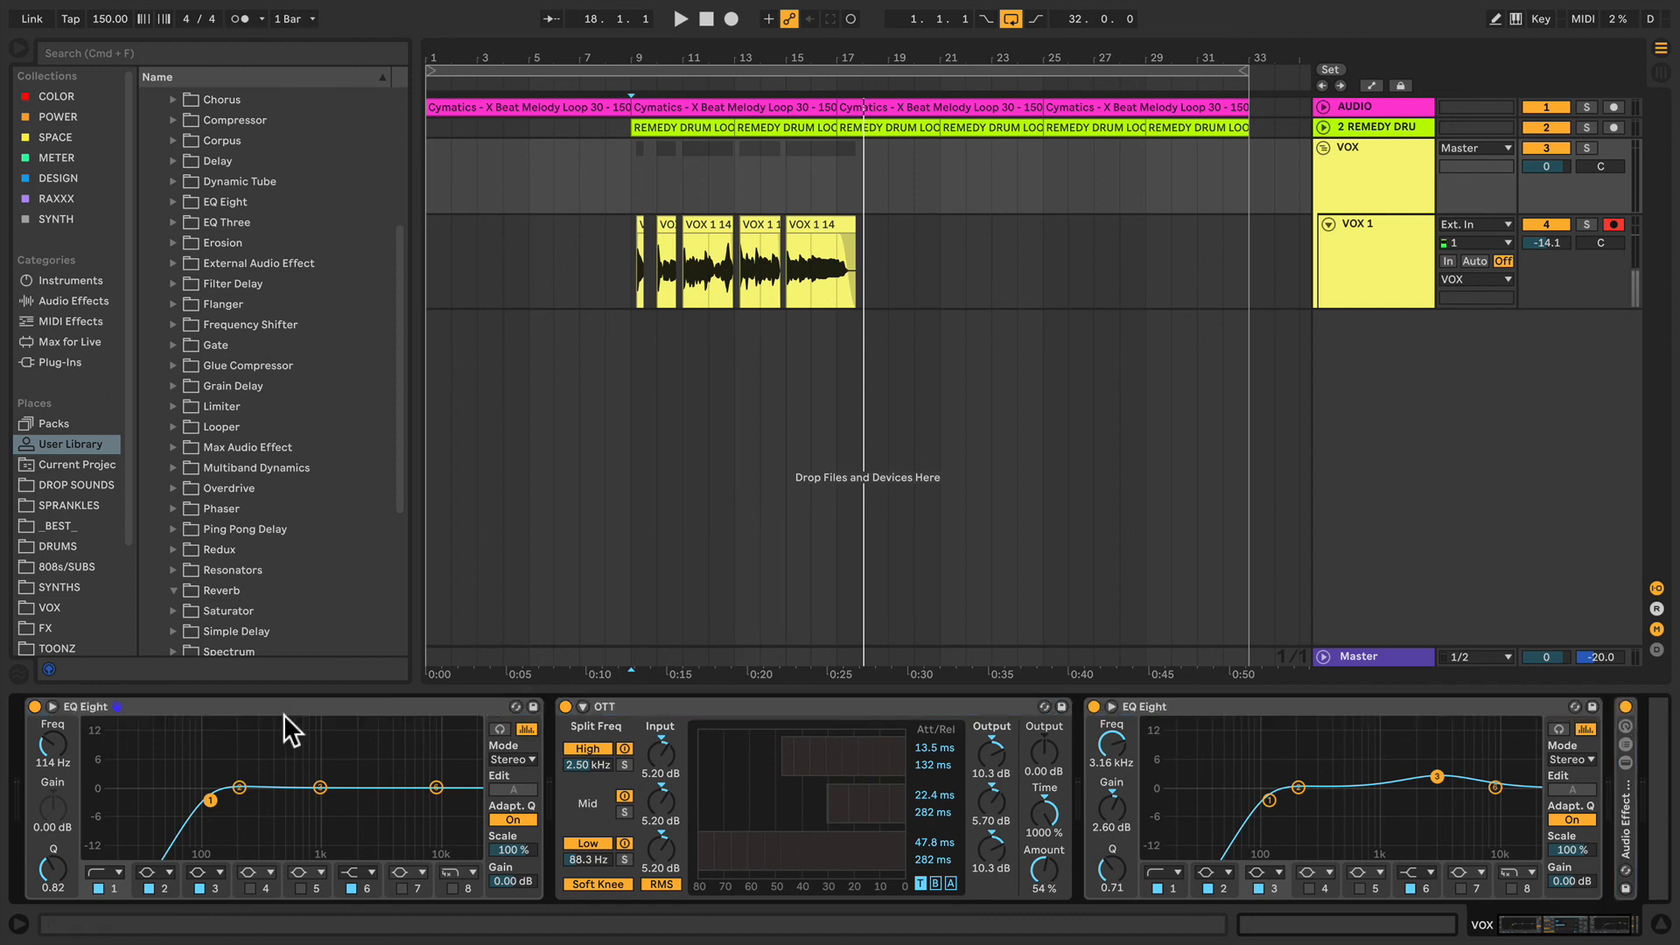